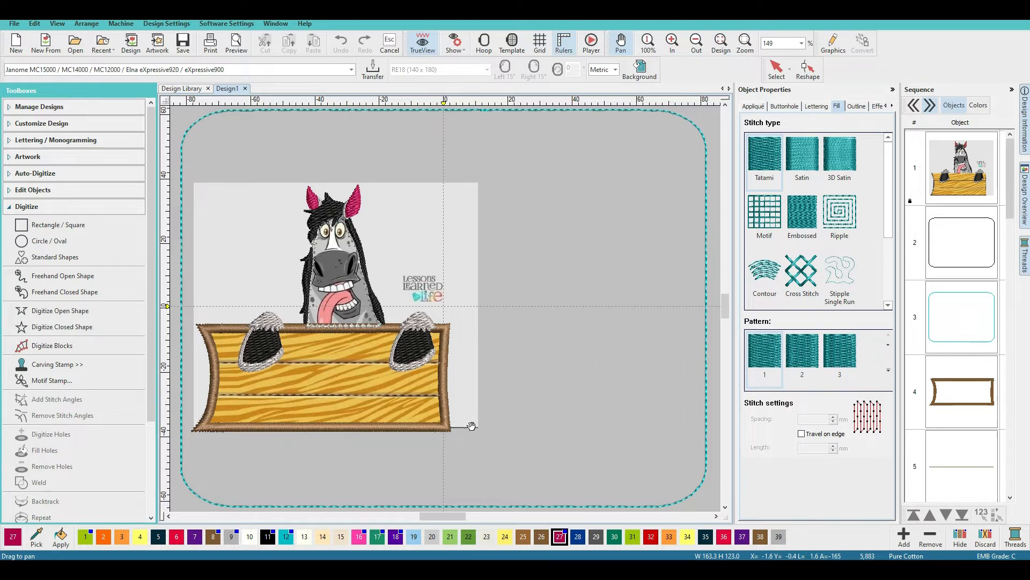
Search the thread library for pink threads
left_click_drag(439, 515, 430, 515)
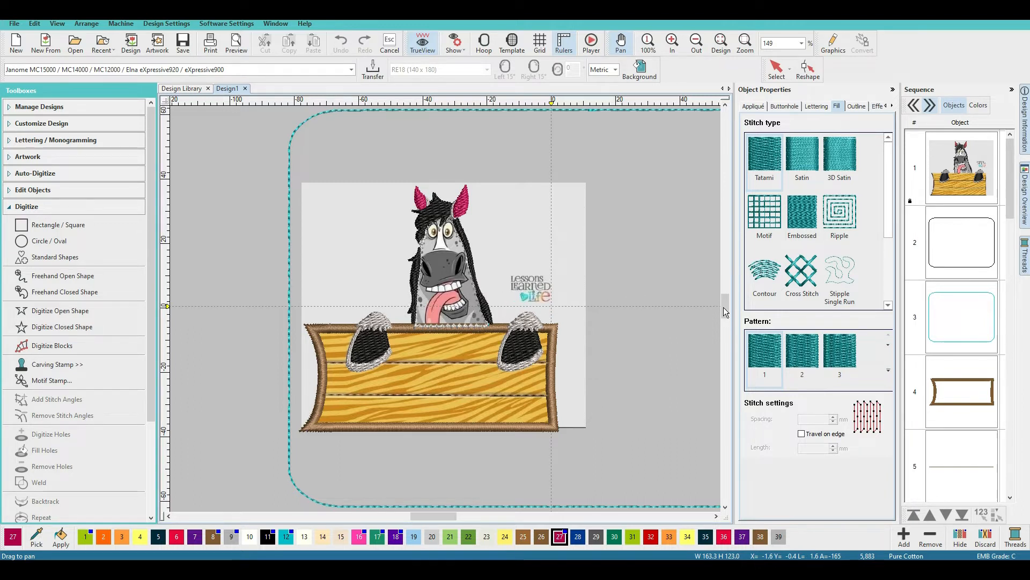
left_click_drag(725, 303, 726, 303)
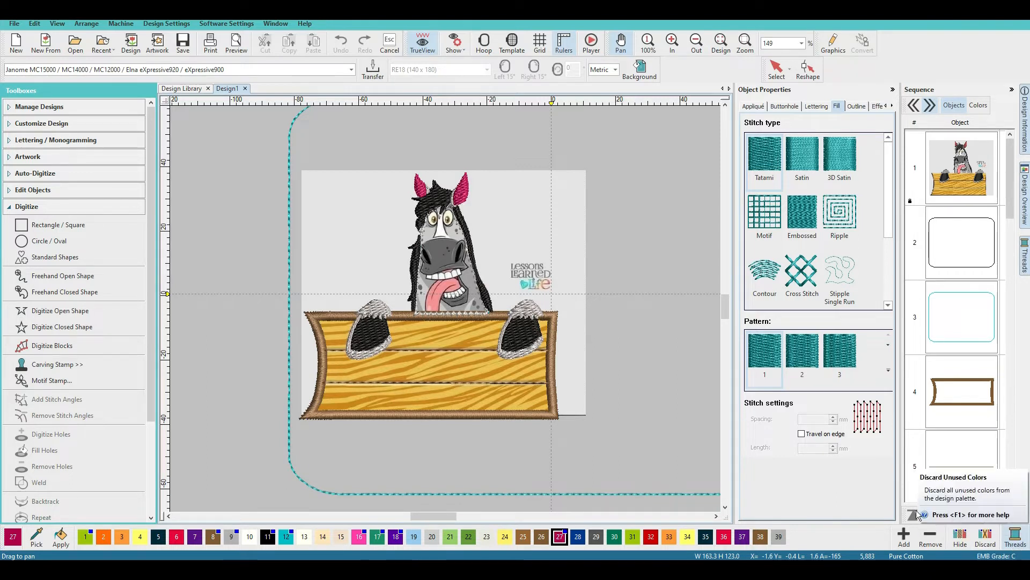
left_click(1016, 537)
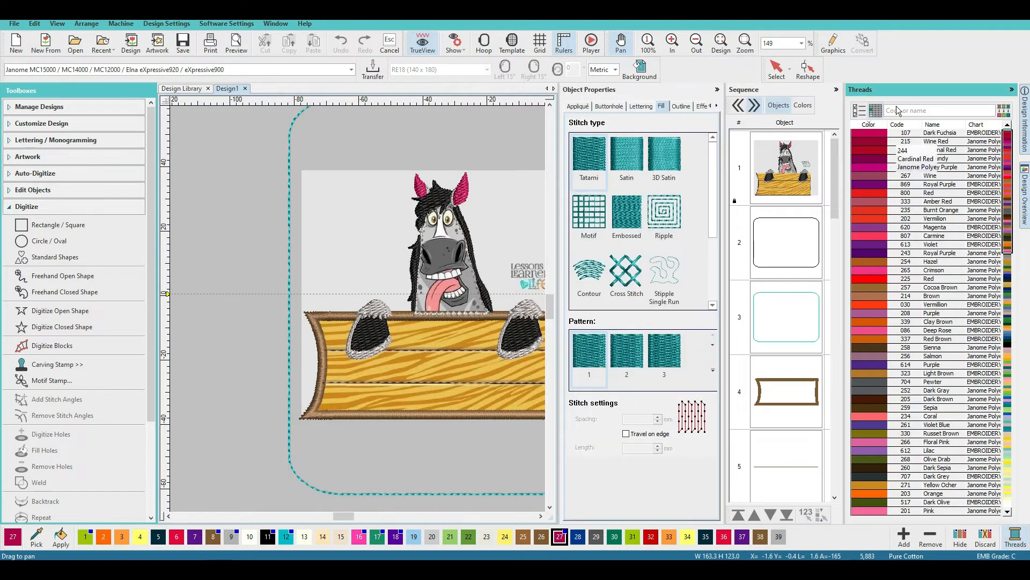
left_click(915, 112)
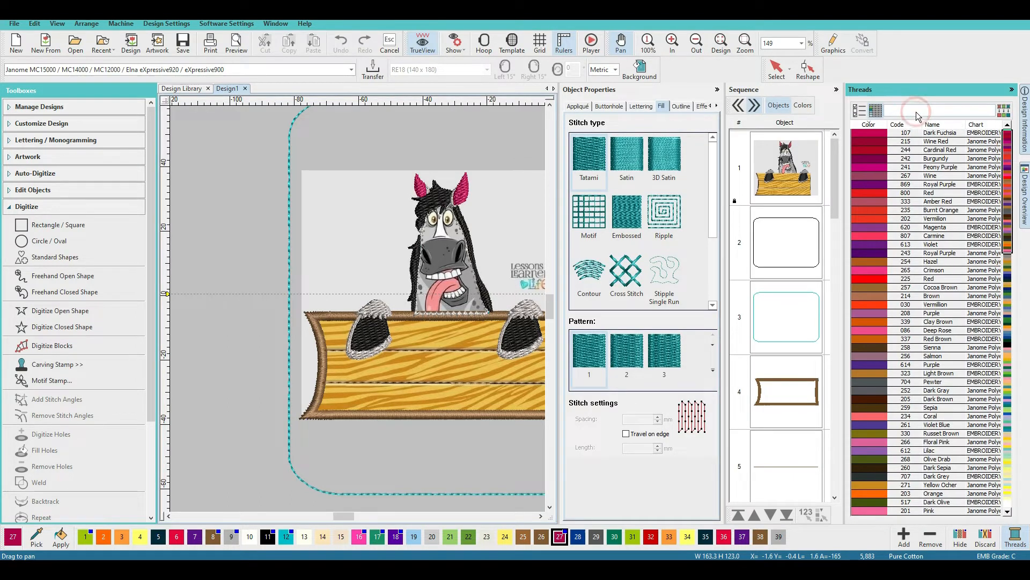
type("pink")
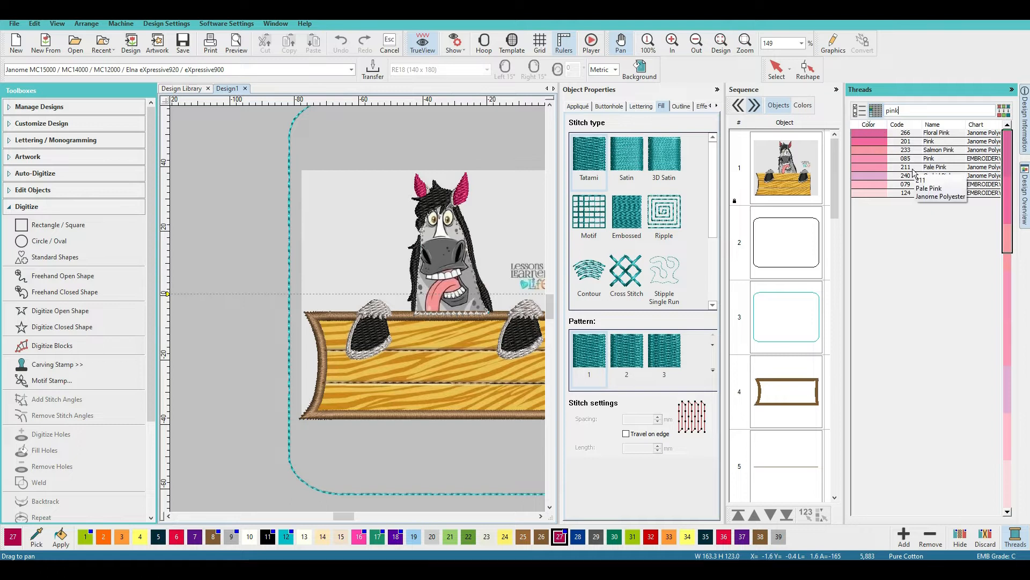
Try assigning thread 079 Salmon Pink to palette colour 27, and undo the change
left_click(875, 185)
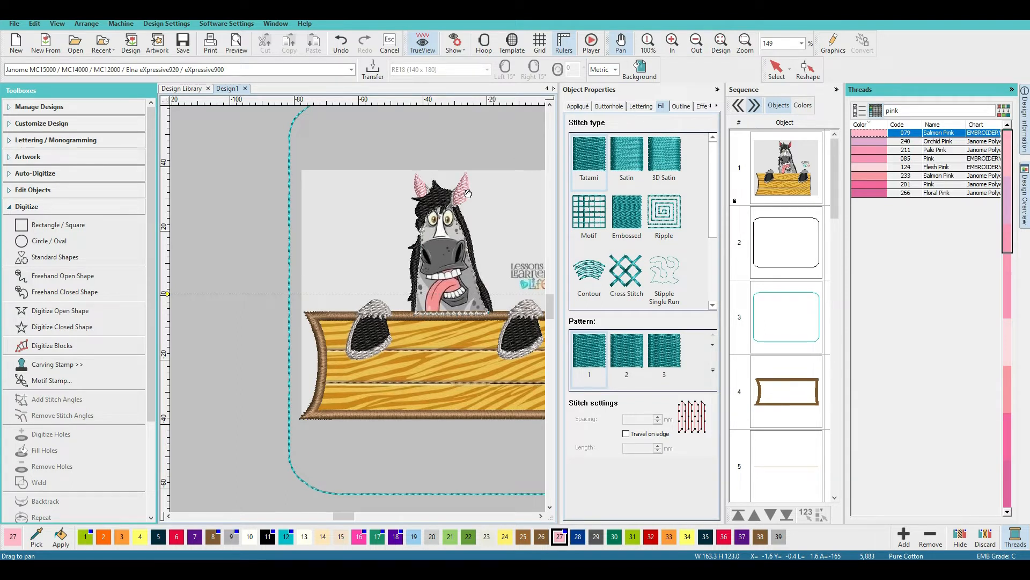
left_click(340, 43)
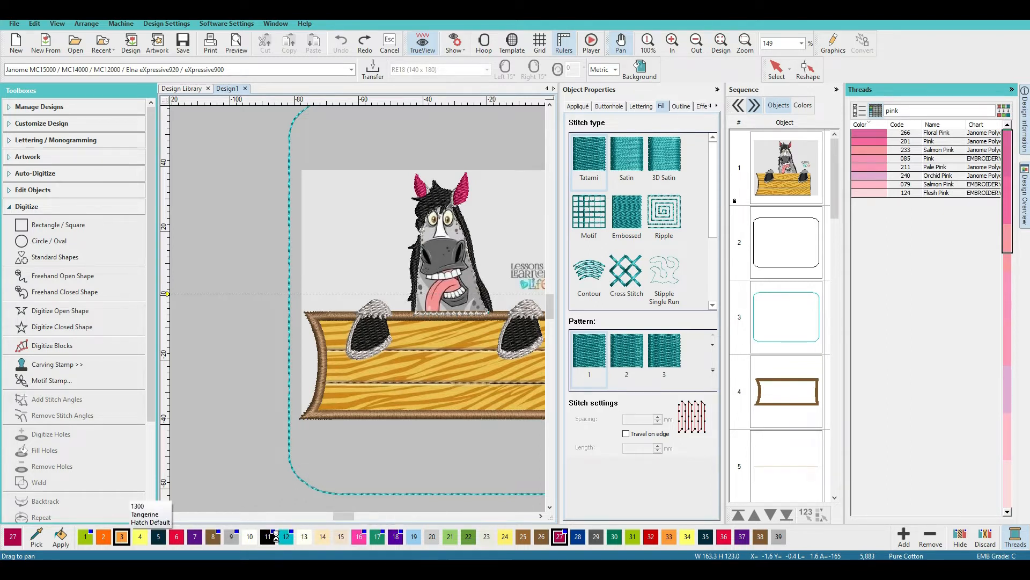
Assign thread 079 Salmon Pink to palette colour 15 and close the thread list
left_click(342, 538)
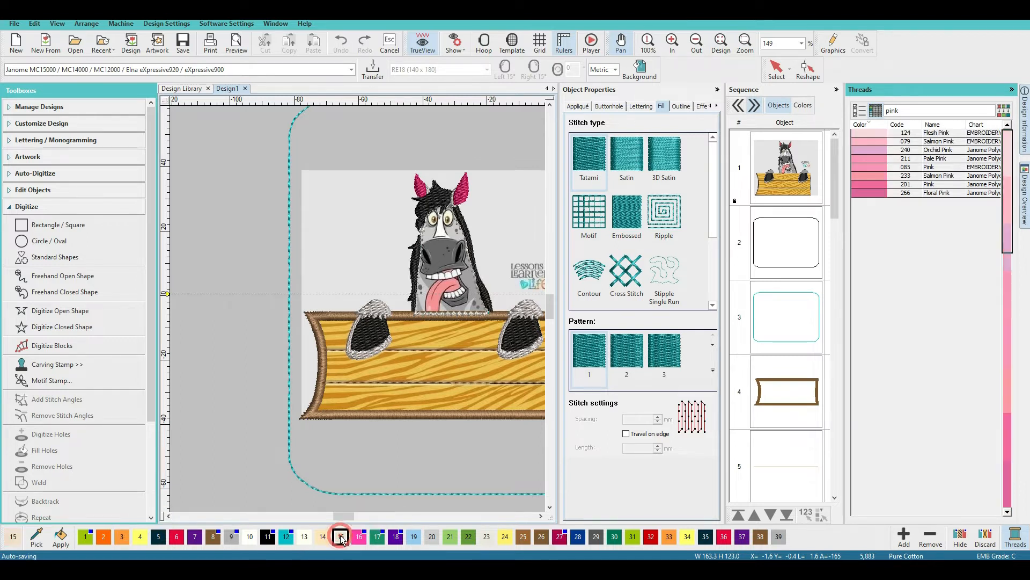
left_click(870, 143)
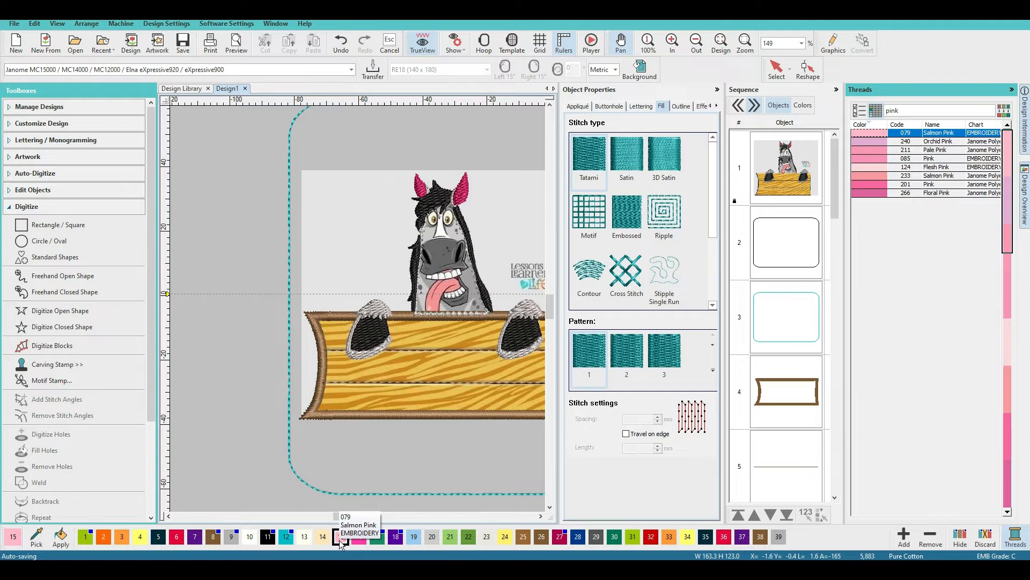
left_click(1012, 90)
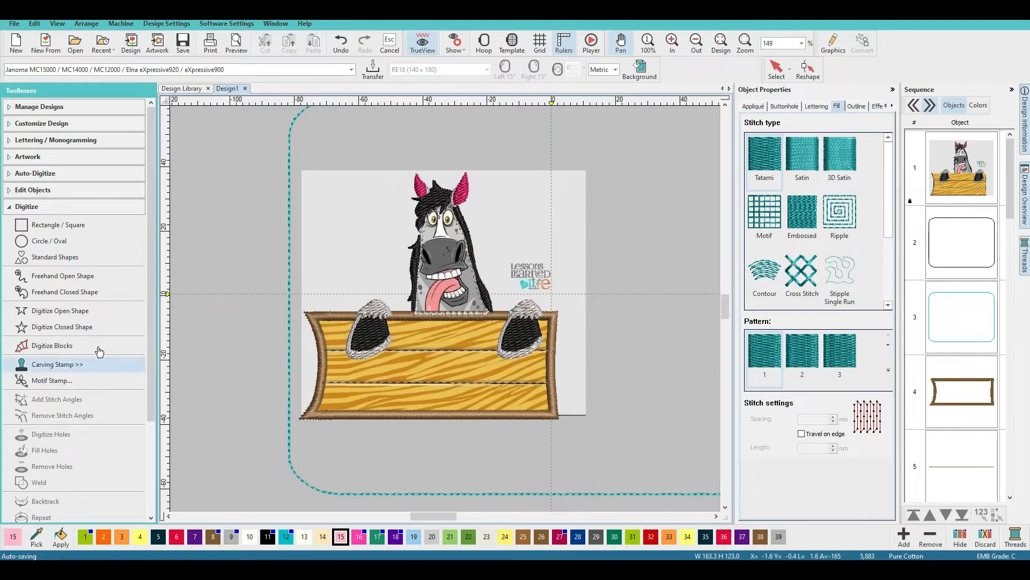
Digitize a closed tatami-filled shape about 11 × 10 mm tracing the horse's tongue, in palette colour 15
left_click(88, 328)
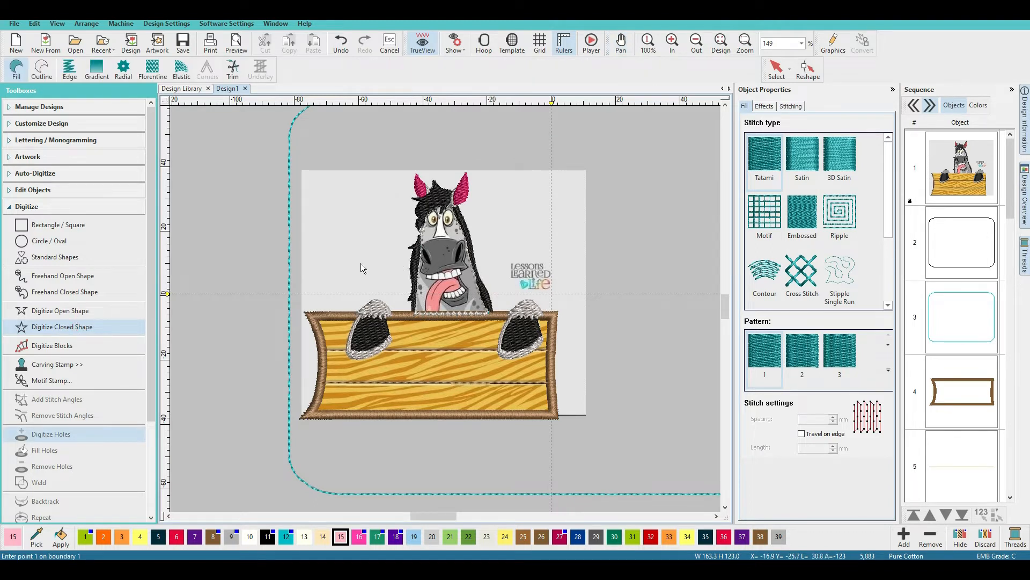
key("b")
left_click_drag(378, 236, 500, 340)
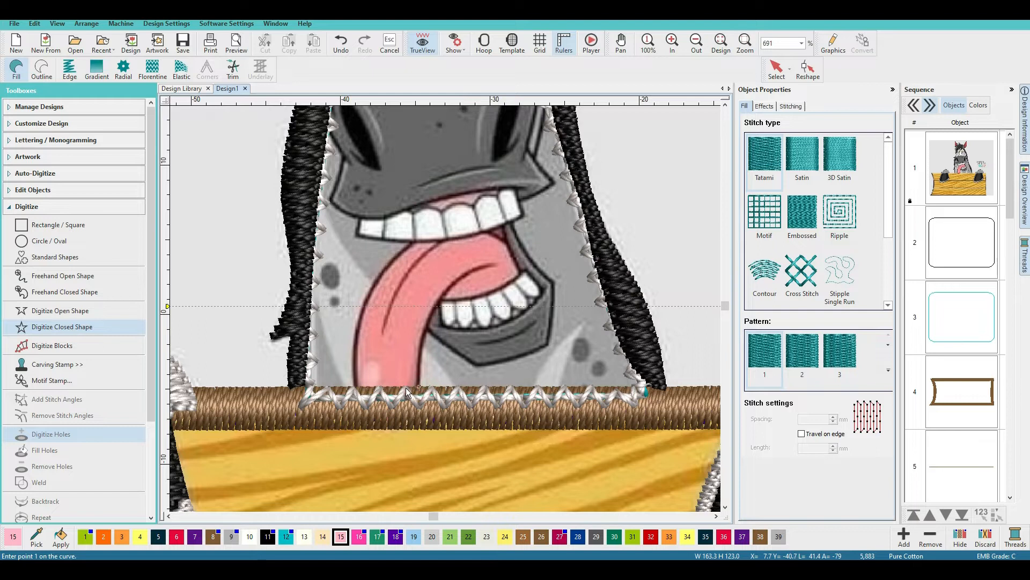
left_click(353, 388)
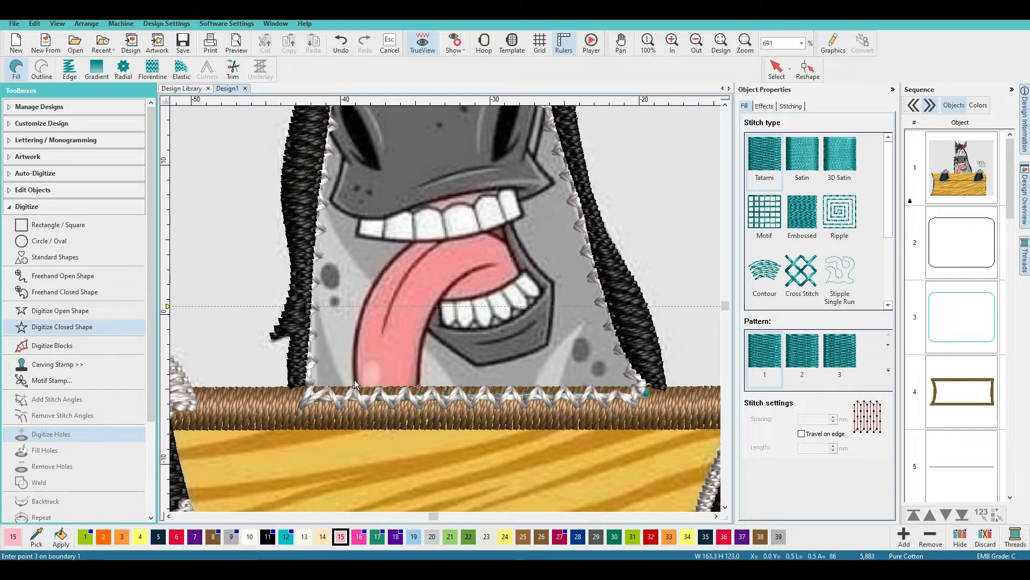
left_click(356, 348)
left_click(365, 303)
left_click(395, 257)
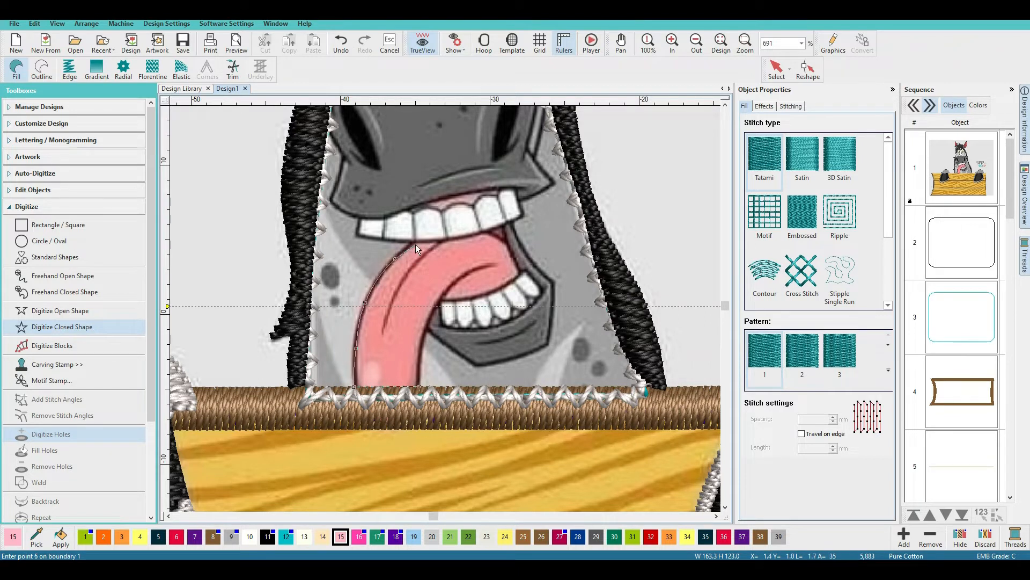
left_click(414, 241)
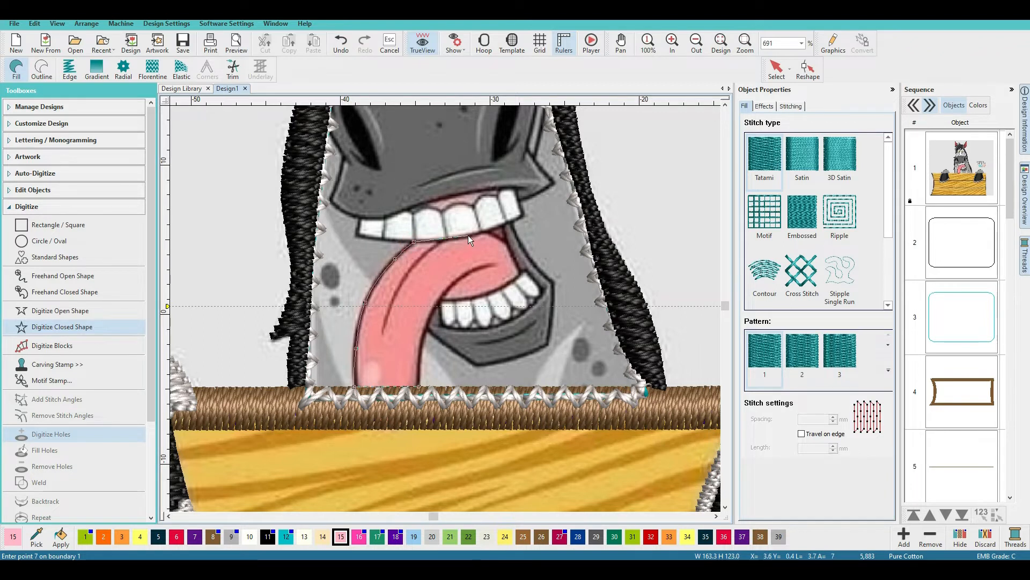
left_click(483, 233)
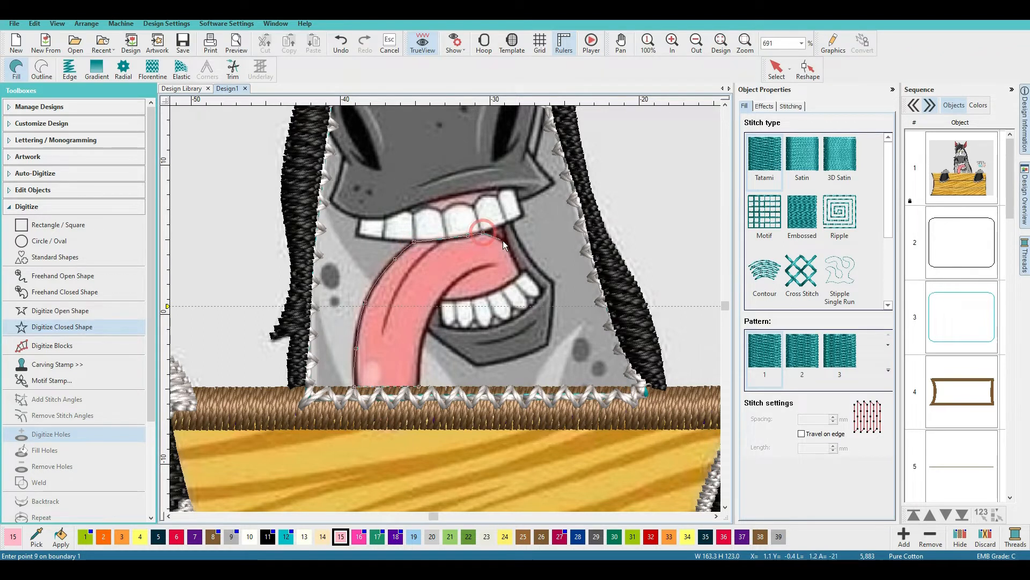
left_click(497, 237)
left_click(506, 241)
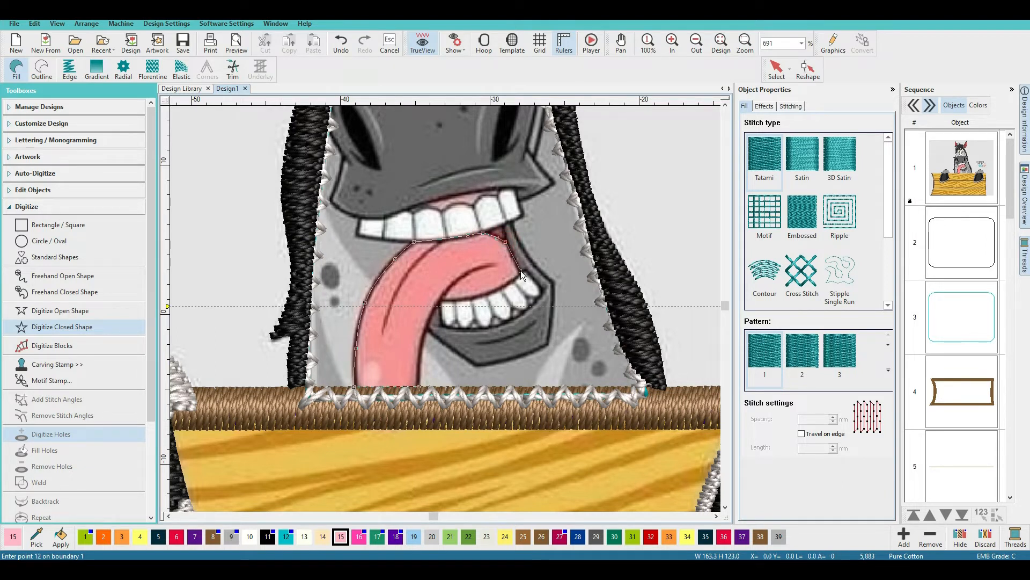
left_click(509, 281)
left_click(469, 298)
left_click(454, 299)
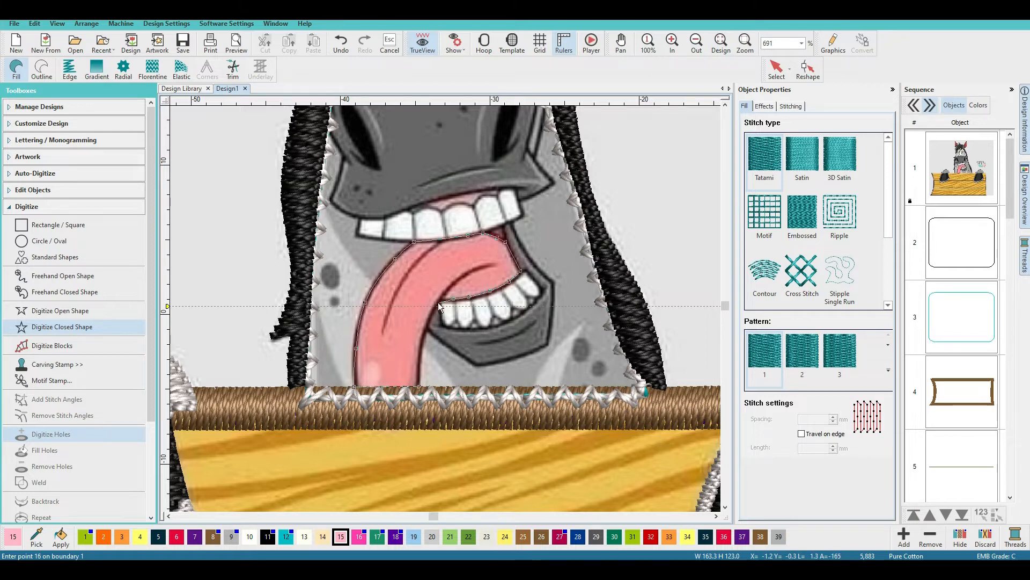
left_click(439, 298)
left_click(423, 328)
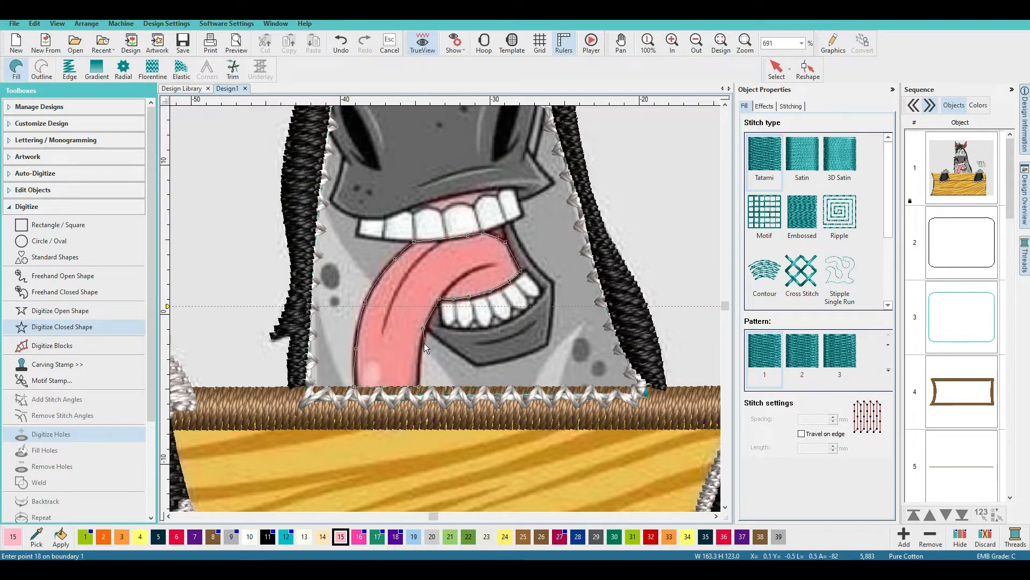
left_click(421, 365)
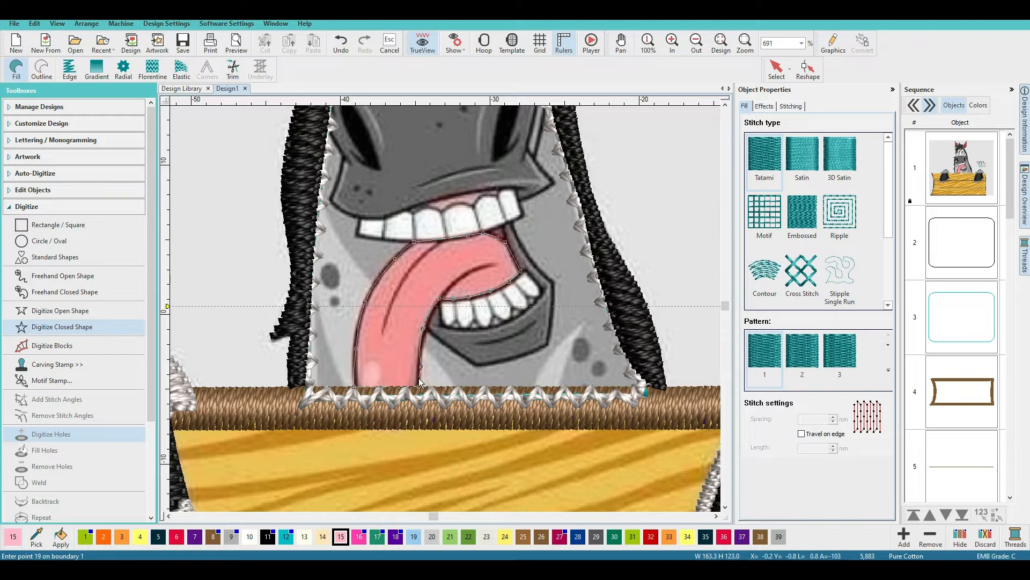
key("BackSpace")
key("Return")
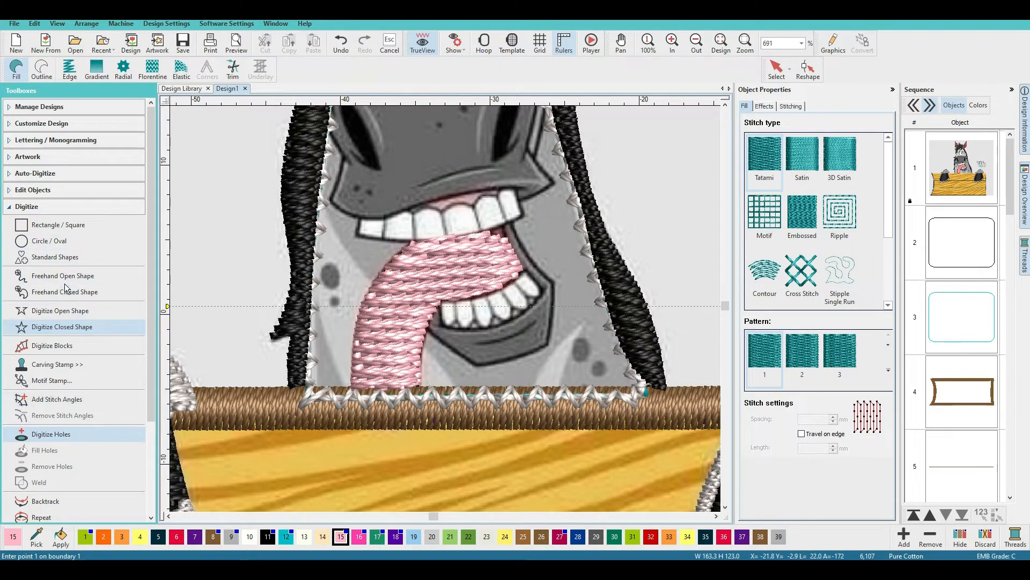
Digitize a closed tatami-filled shape about 6 × 1.6 mm over the pink gum area above the upper teeth
left_click(410, 209)
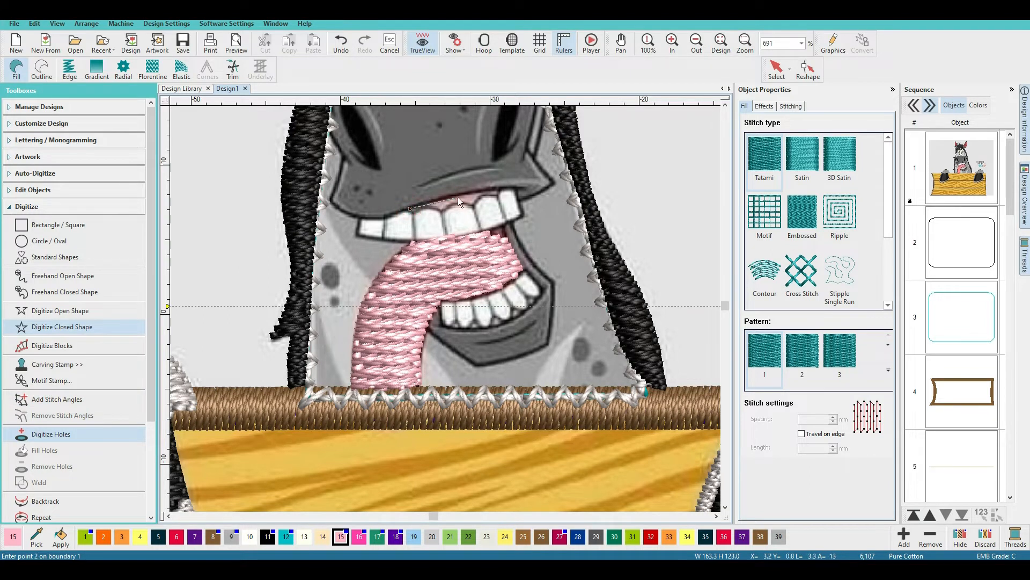
left_click(485, 189)
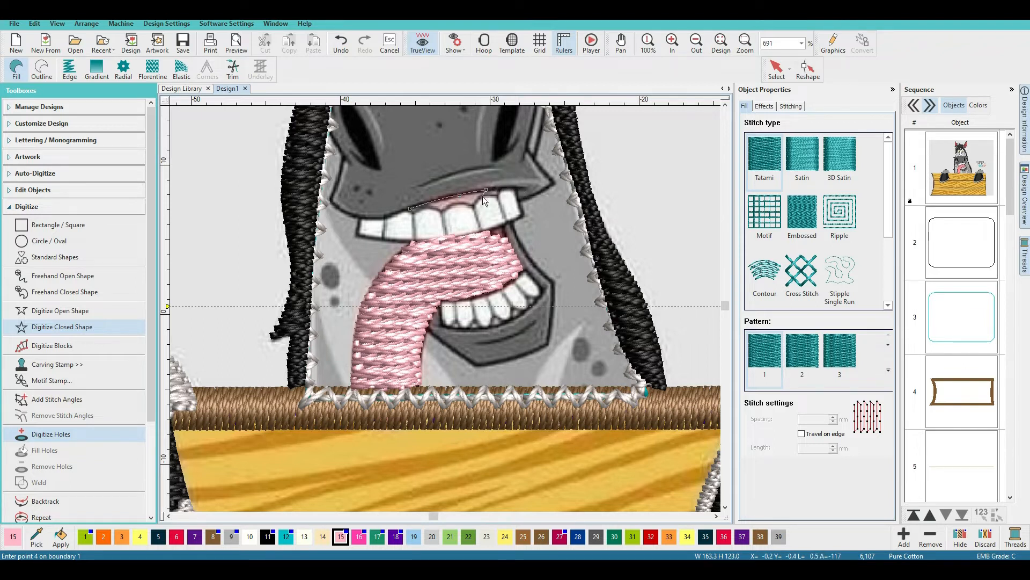
left_click(498, 188)
left_click(482, 197)
left_click(473, 207)
left_click(455, 202)
left_click(437, 213)
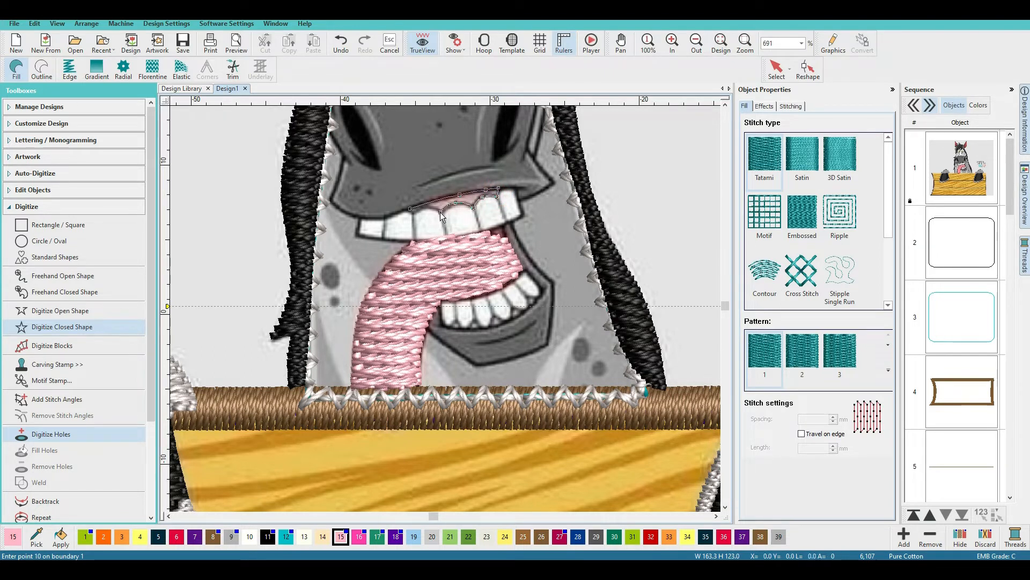
left_click(428, 207)
key("Return")
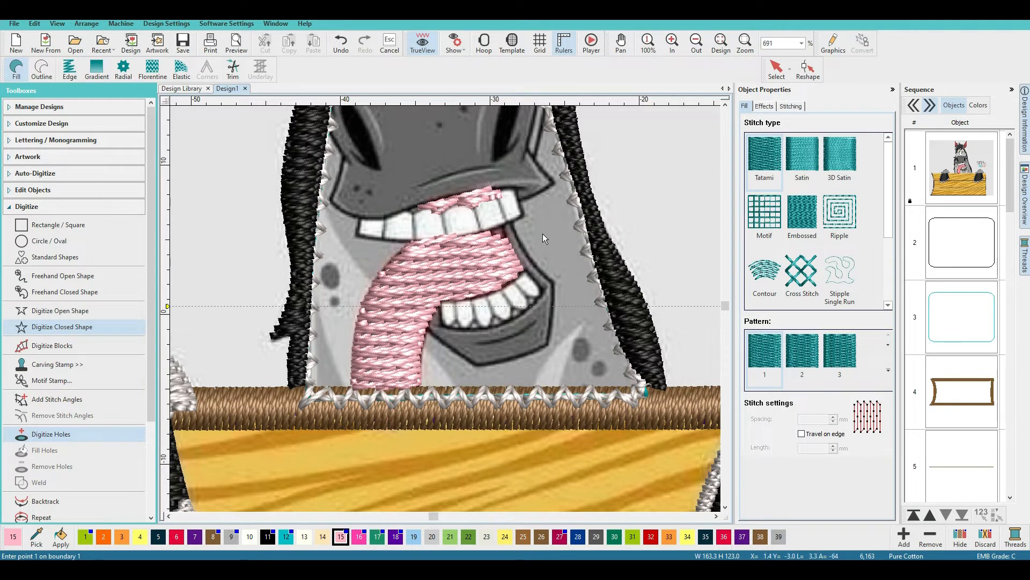
Reshape the narrow left end of the gum shape so its outline and stitches extend along the upper teeth
left_click(777, 68)
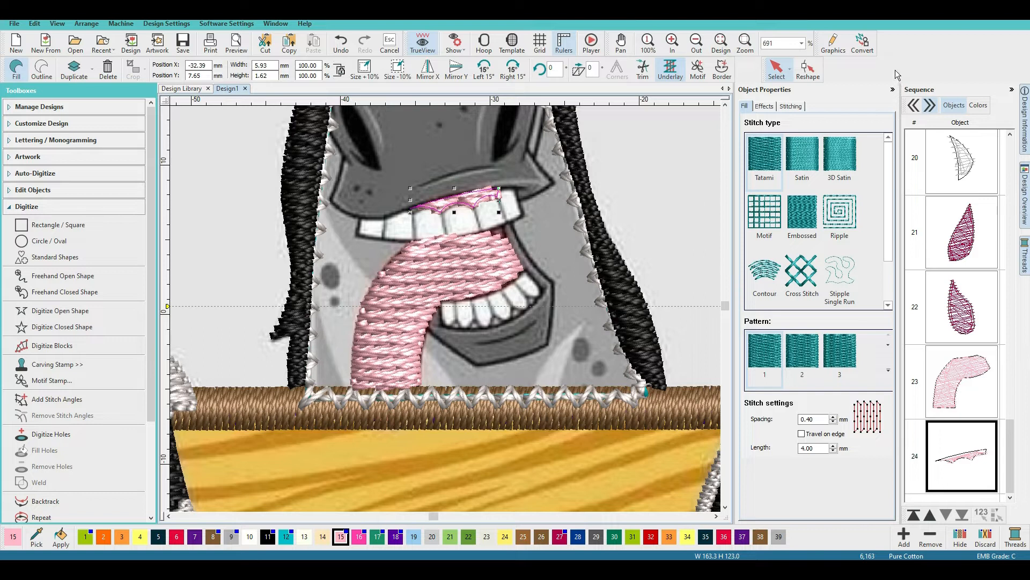
left_click(809, 73)
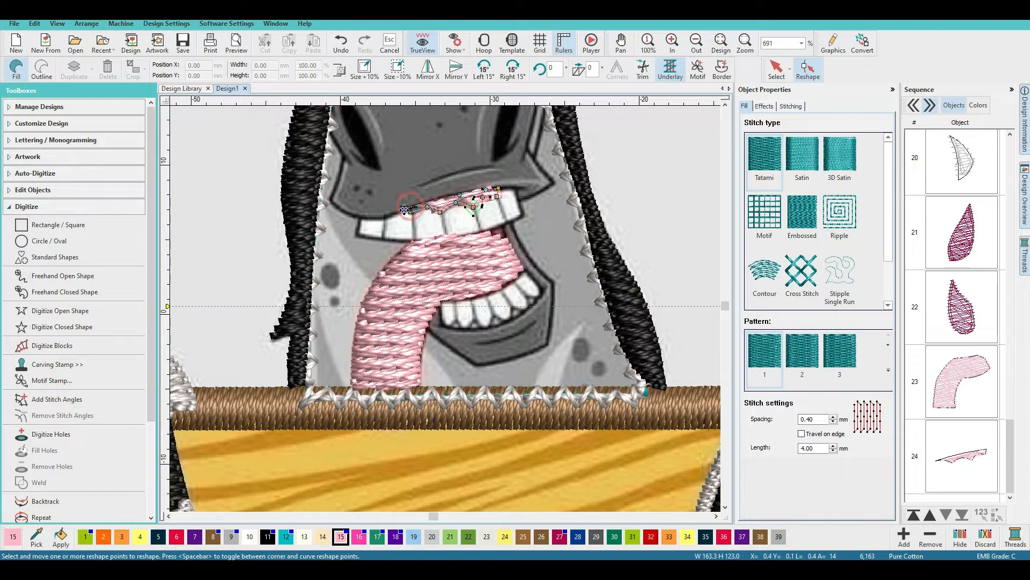
left_click(424, 207)
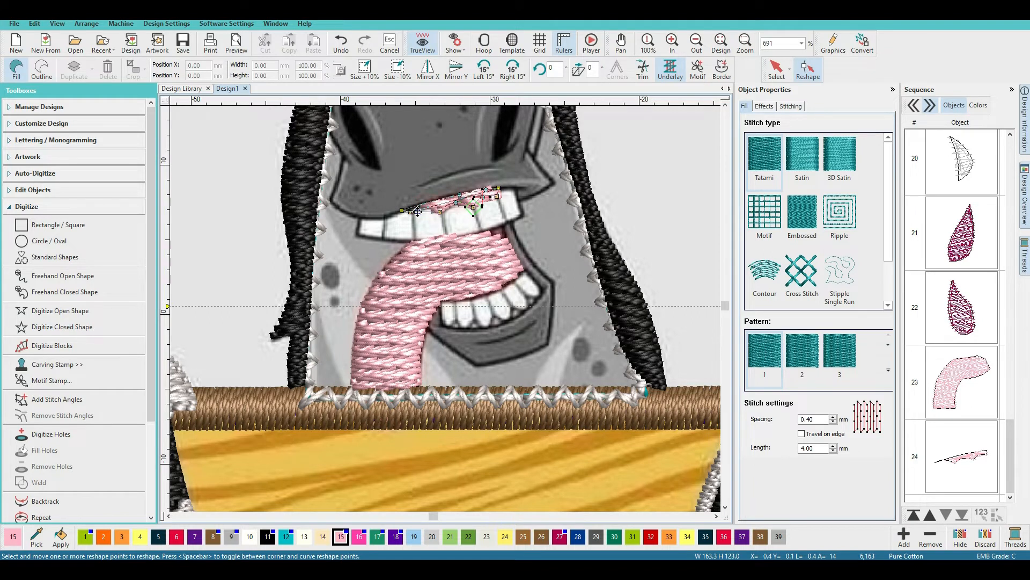
left_click(411, 212)
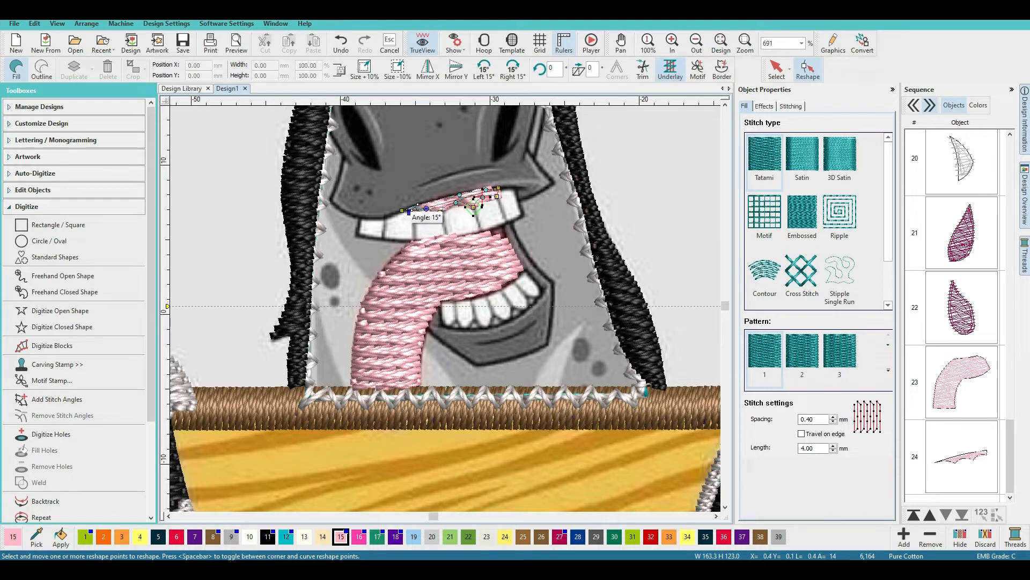
left_click(416, 206)
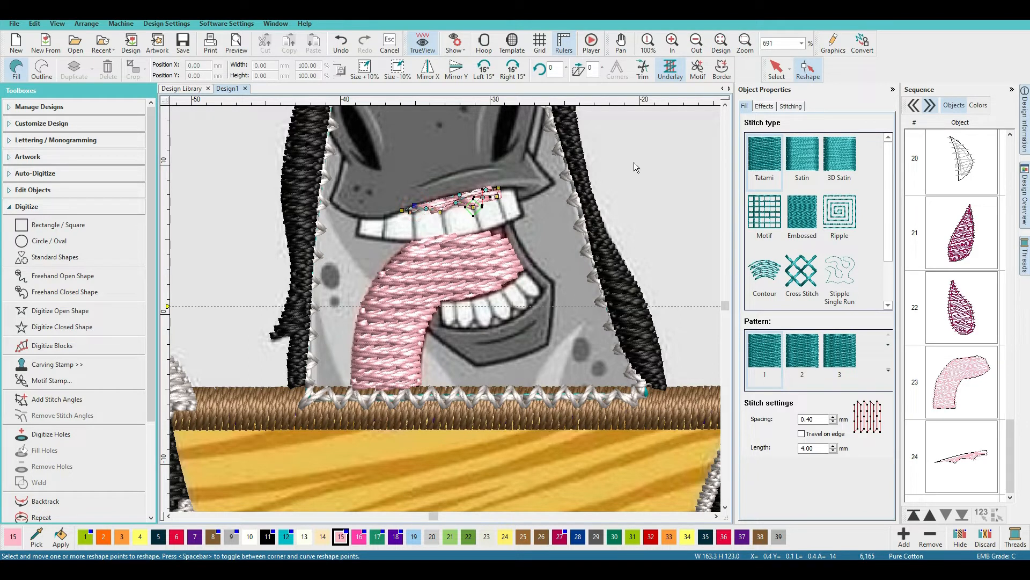
left_click_drag(416, 207, 416, 209)
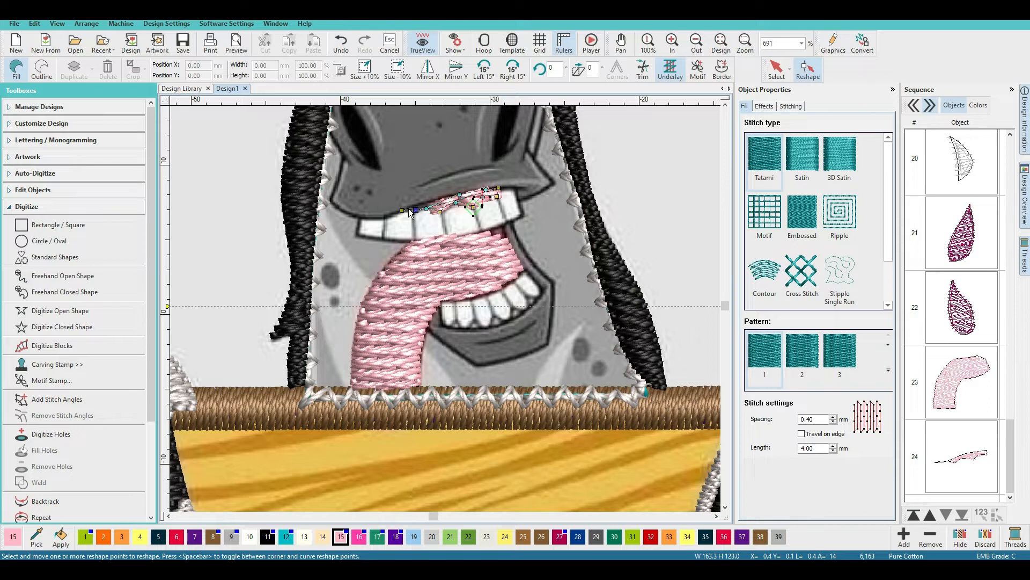
left_click_drag(416, 209, 414, 205)
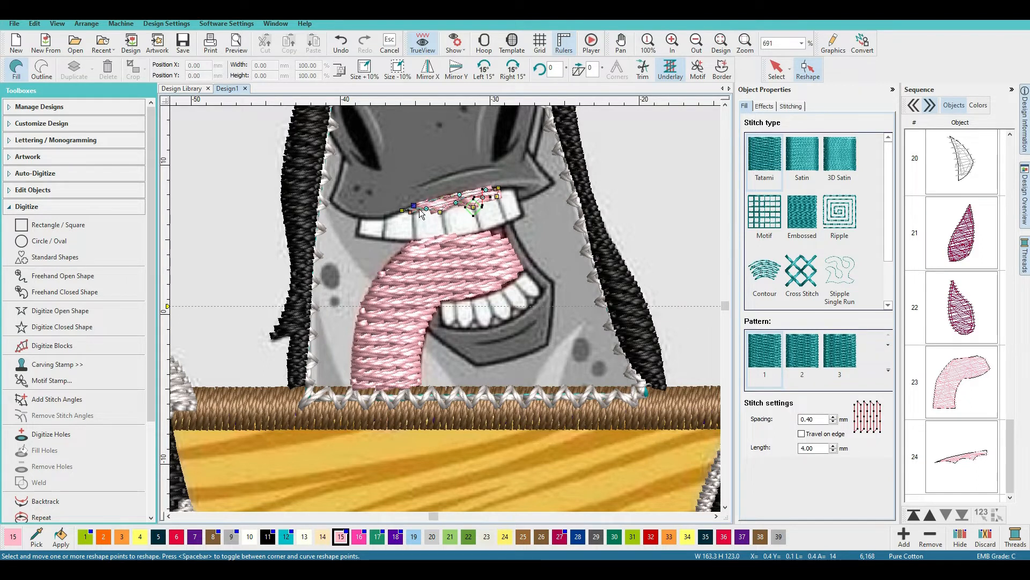
left_click(419, 210)
left_click_drag(420, 210, 413, 213)
left_click(777, 68)
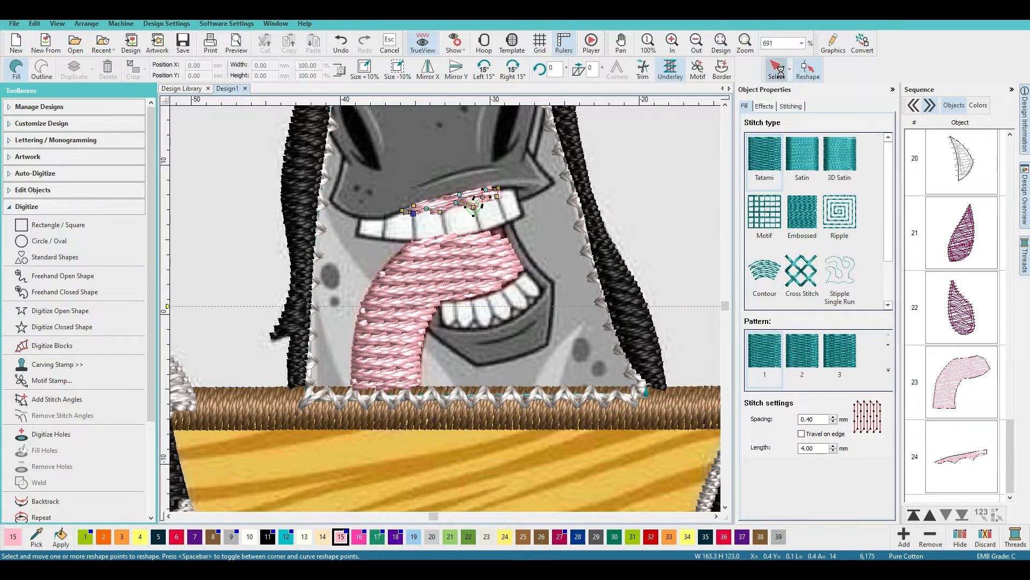
left_click(662, 162)
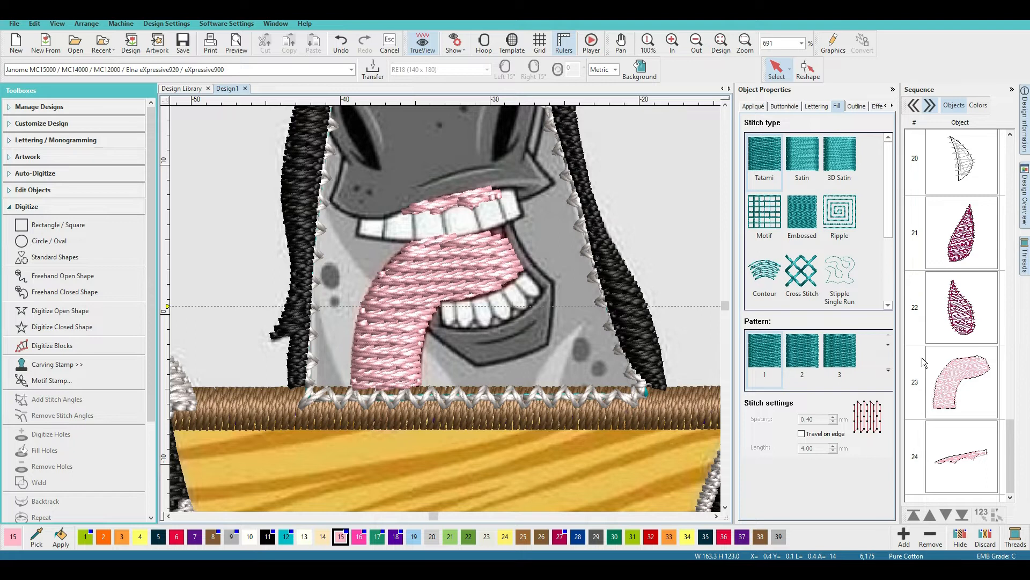
Hide the pink tongue fill so the artwork beneath it can be traced
left_click(956, 379)
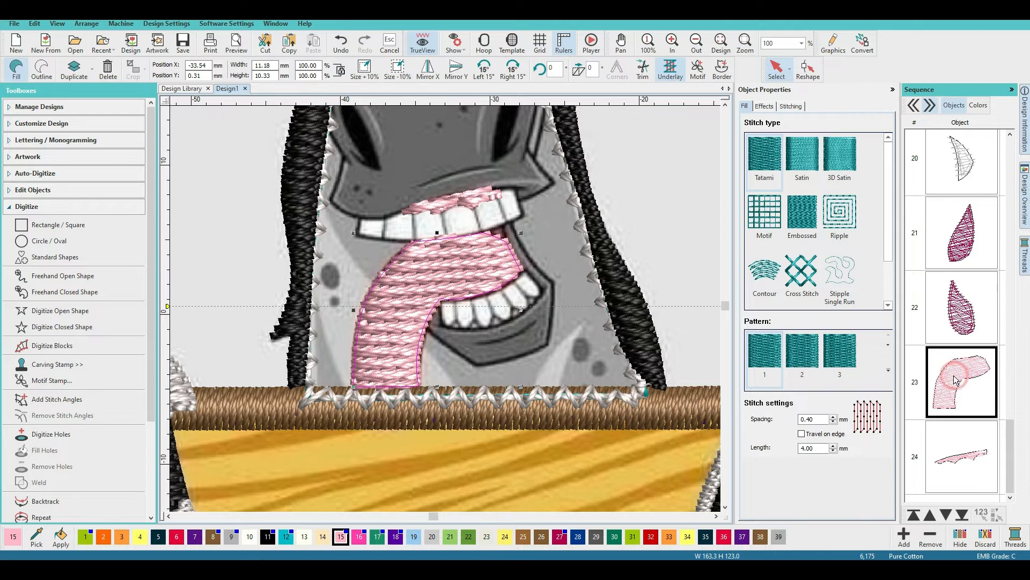
right_click(955, 379)
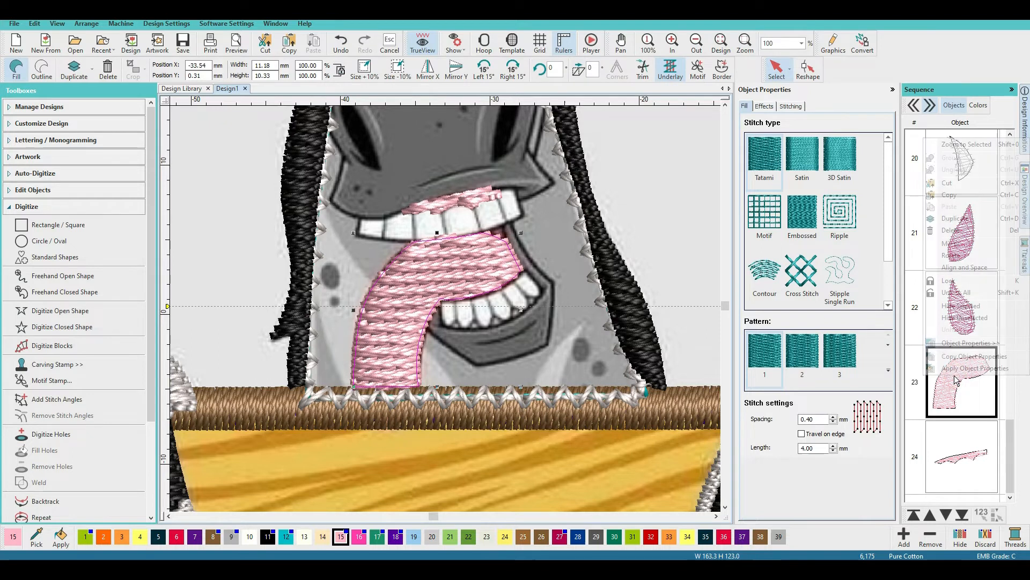
left_click(955, 307)
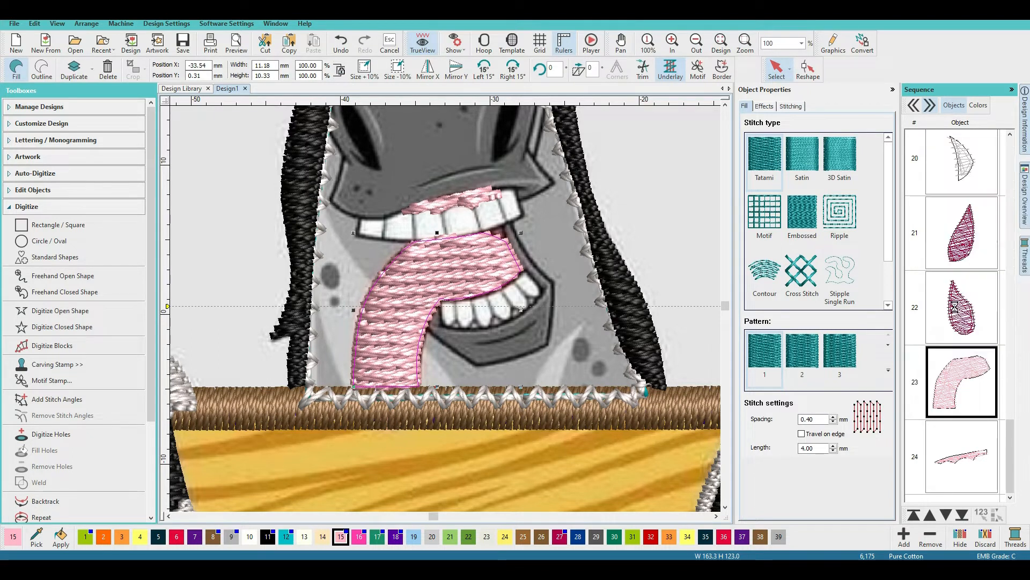
Digitize an open single-run line in palette colour 11 curving from the upper teeth down the tongue's outer crease
left_click(268, 538)
left_click(49, 315)
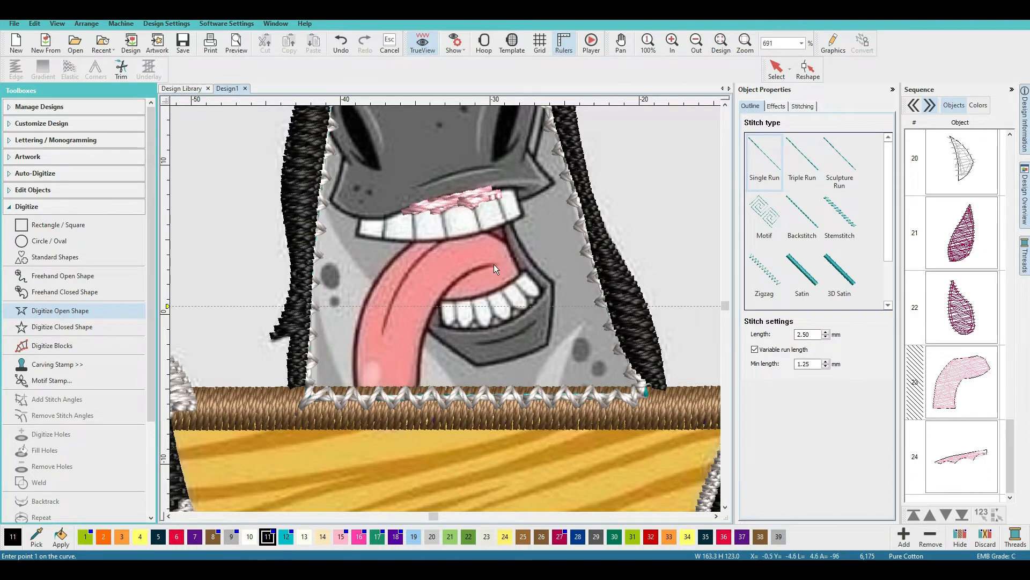
left_click(443, 237)
left_click(408, 266)
left_click(385, 317)
left_click(381, 337)
key("Return")
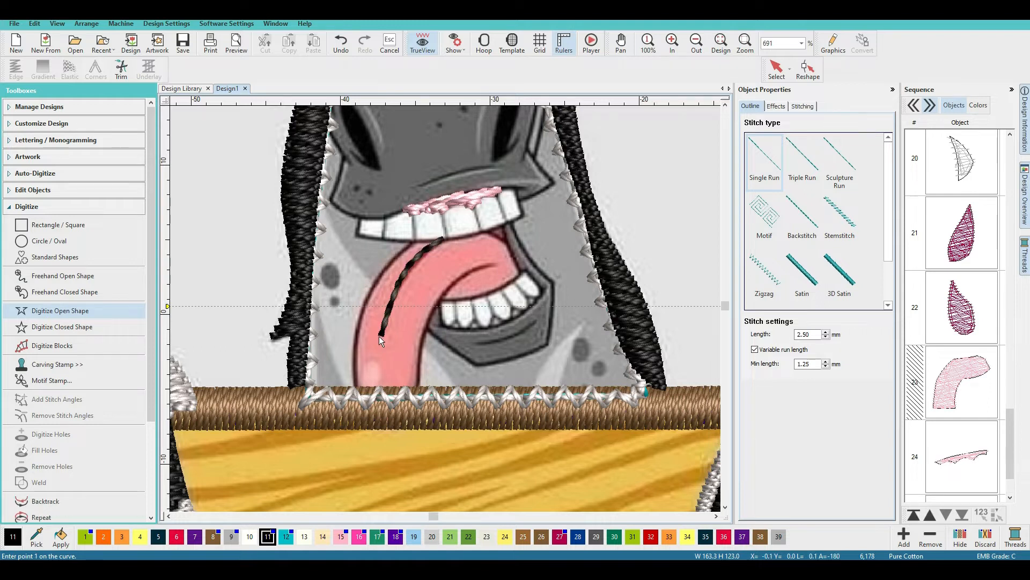
Digitize a single-run line along the tongue's inner crease, curving down to its edge beside the lower jaw
left_click(494, 264)
left_click(433, 304)
left_click(426, 327)
key("Return")
Digitize a single-run line along the tongue's lower edge, following the top of the lower teeth
left_click(435, 298)
left_click(472, 299)
left_click(509, 283)
left_click(526, 270)
key("Return")
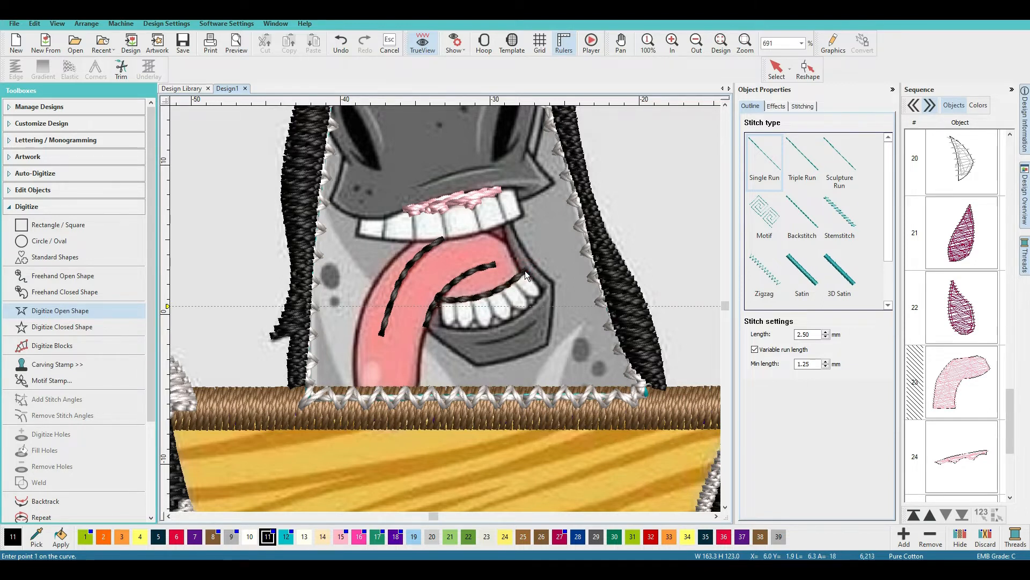
Digitize a single-run line around the tongue's rounded back edge, from the lower teeth up to the upper teeth
left_click(520, 273)
left_click(506, 242)
left_click(490, 235)
left_click(481, 233)
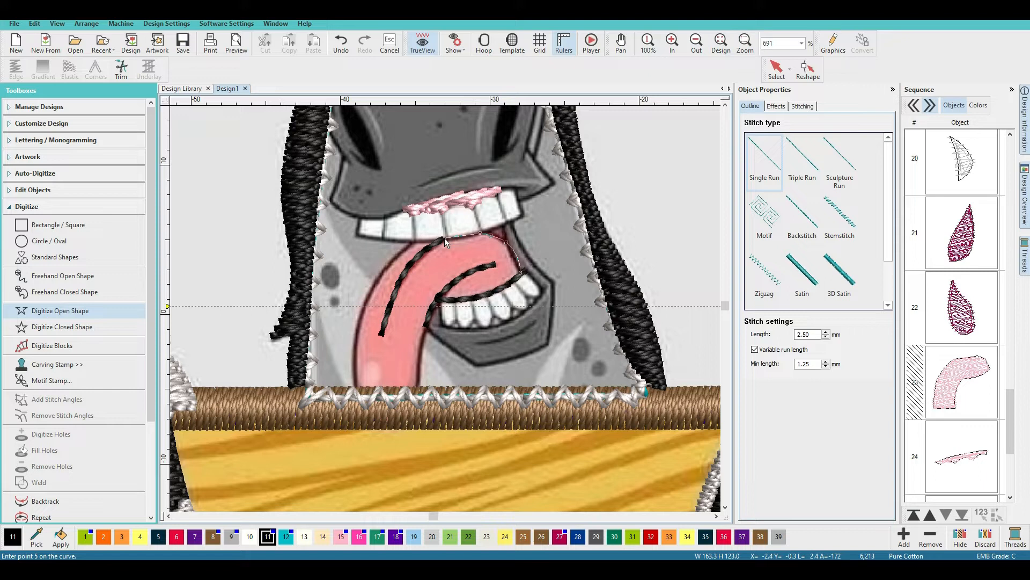
left_click(461, 240)
key("BackSpace")
key("BackSpace")
key("BackSpace")
left_click(485, 233)
key("Return")
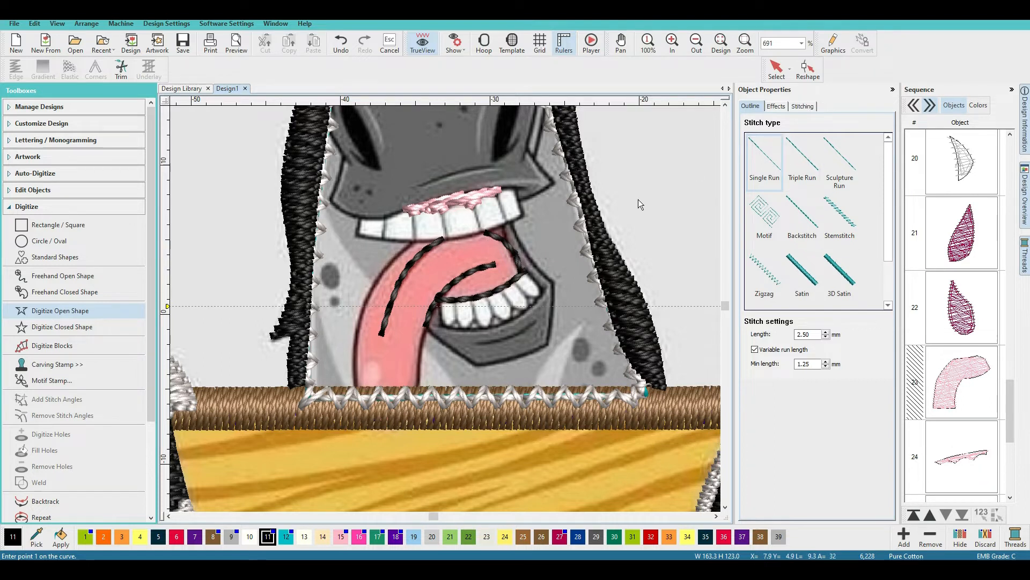
Unhide all objects to bring back the tongue fill, and clear the selection
left_click(951, 378)
right_click(951, 375)
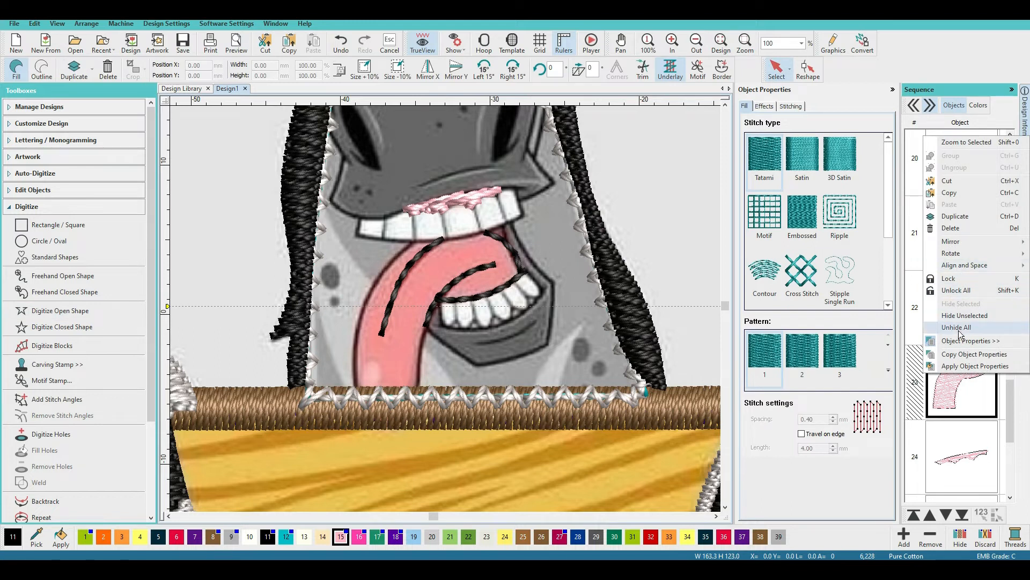
left_click(958, 329)
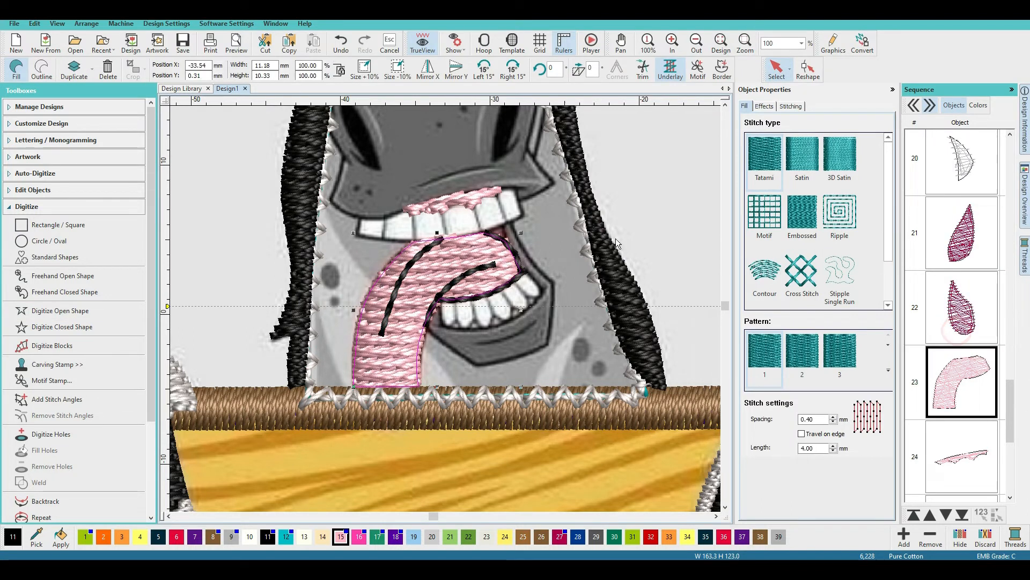
left_click(631, 182)
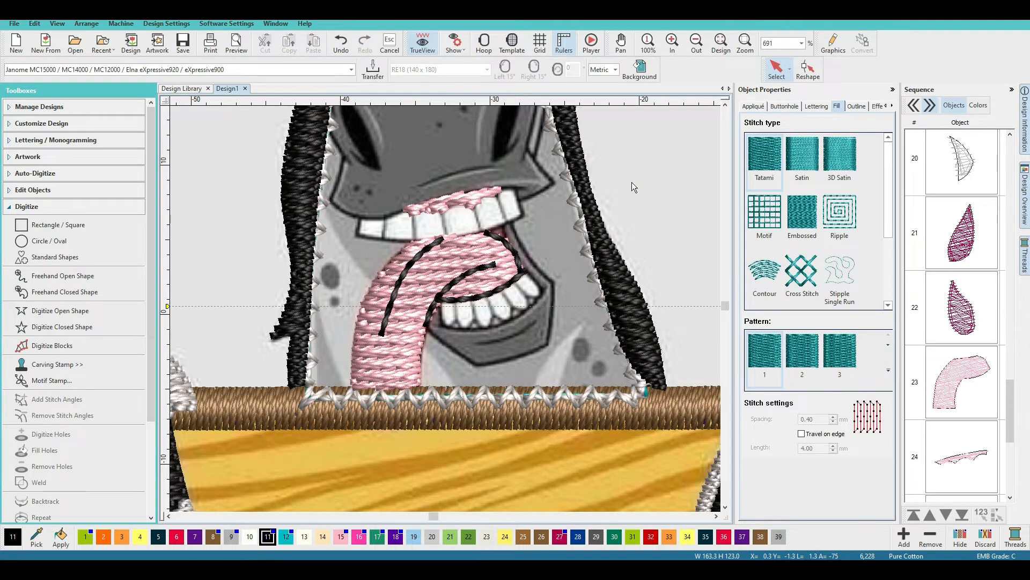
Digitize a closed tatami-filled shape in palette colour 10 tracing the whole row of upper teeth
scroll(446, 311, "down", 3)
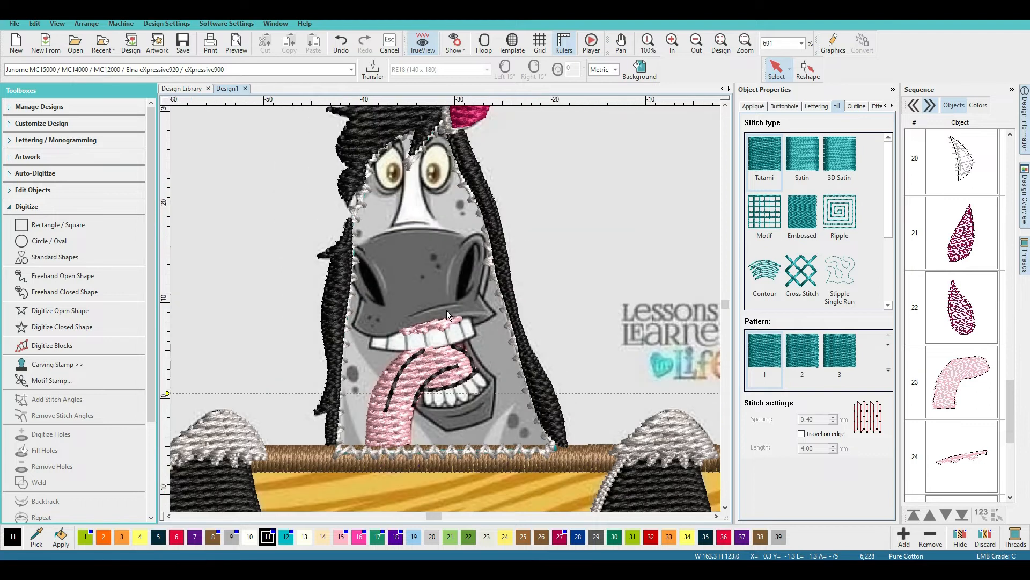
scroll(445, 308, "down", 2)
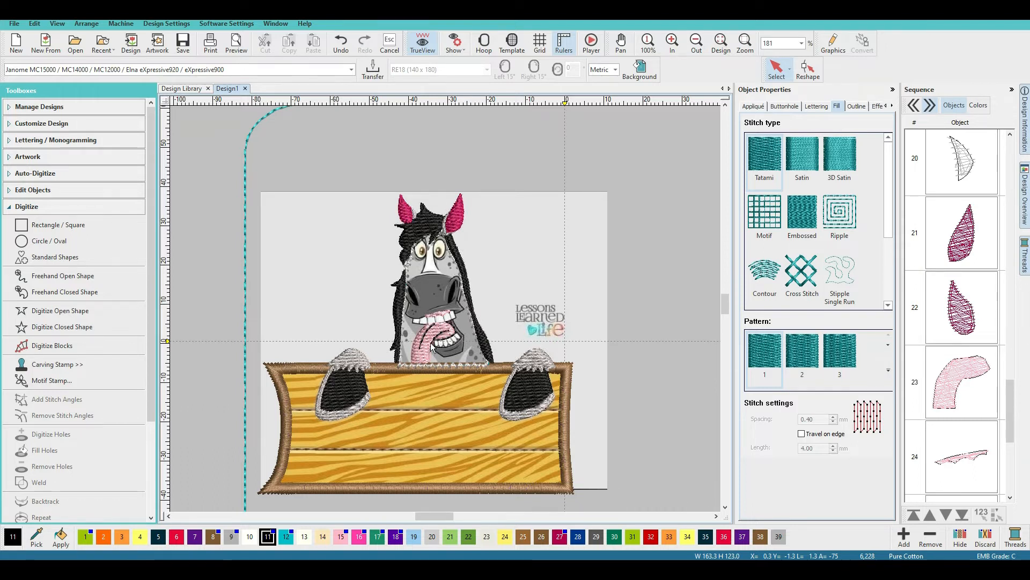
scroll(430, 343, "up", 4)
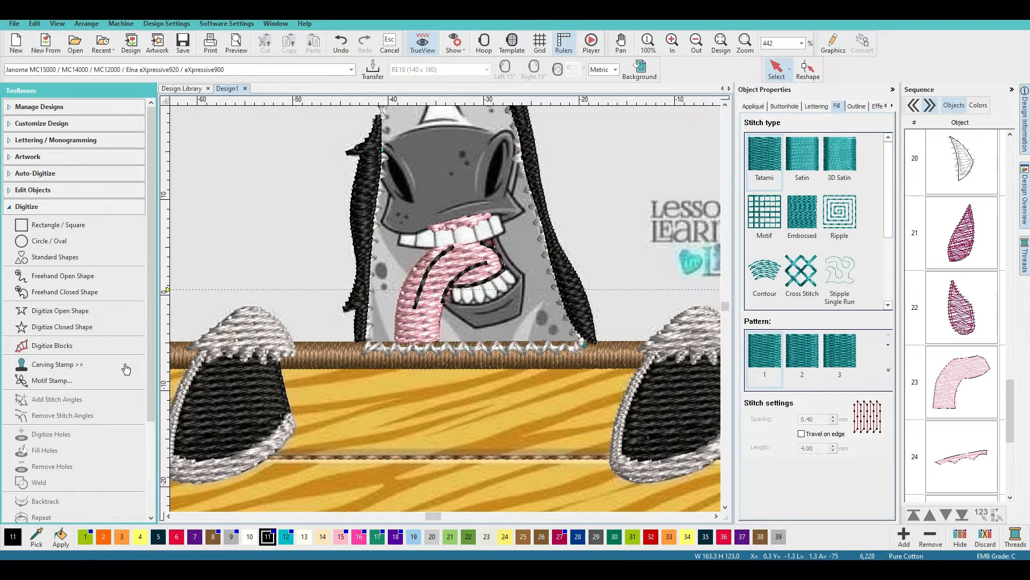
left_click(247, 536)
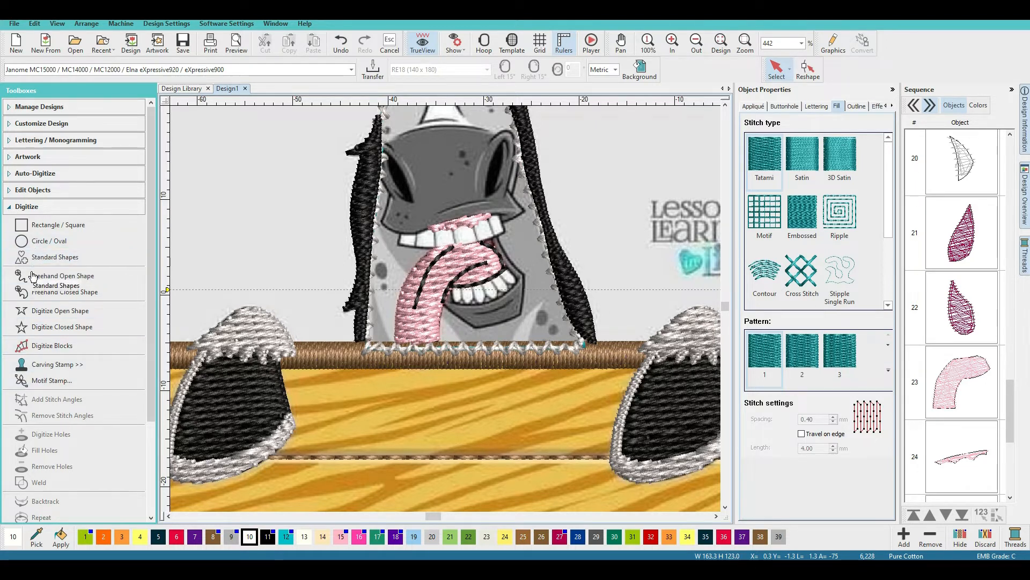
left_click(42, 327)
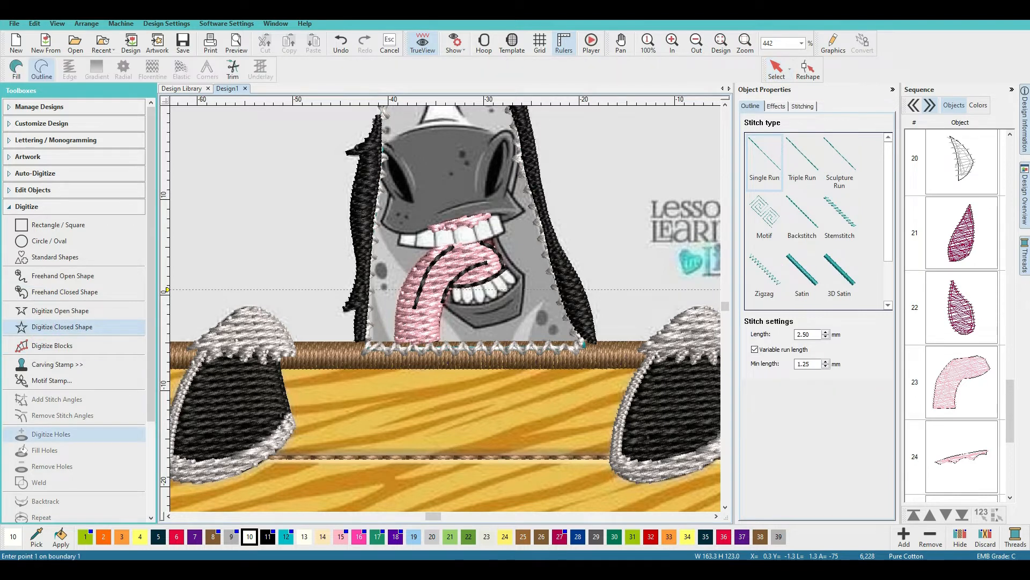
left_click(16, 69)
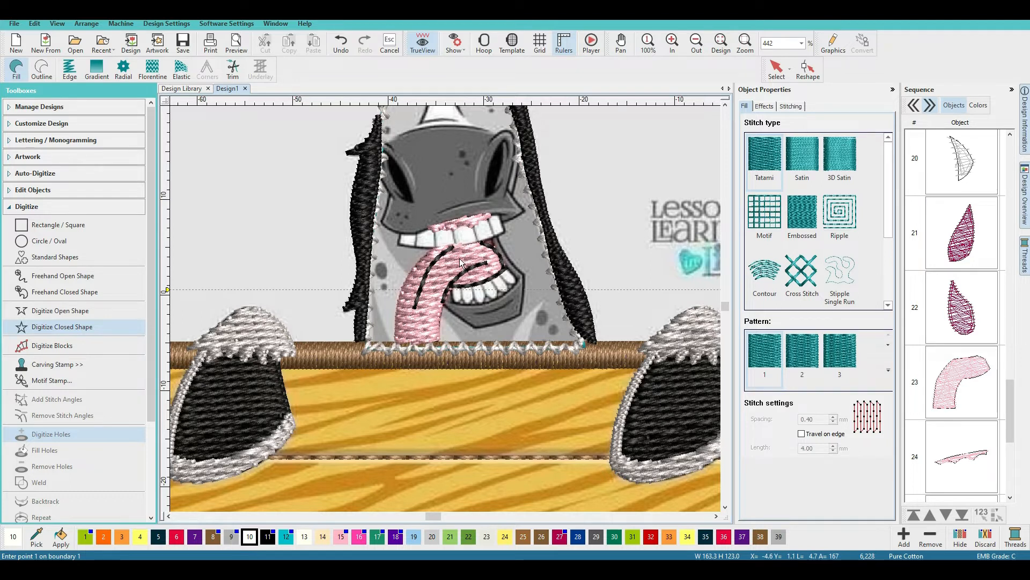
left_click(400, 234)
left_click(399, 243)
left_click(470, 242)
left_click(498, 213)
left_click(490, 215)
left_click(477, 230)
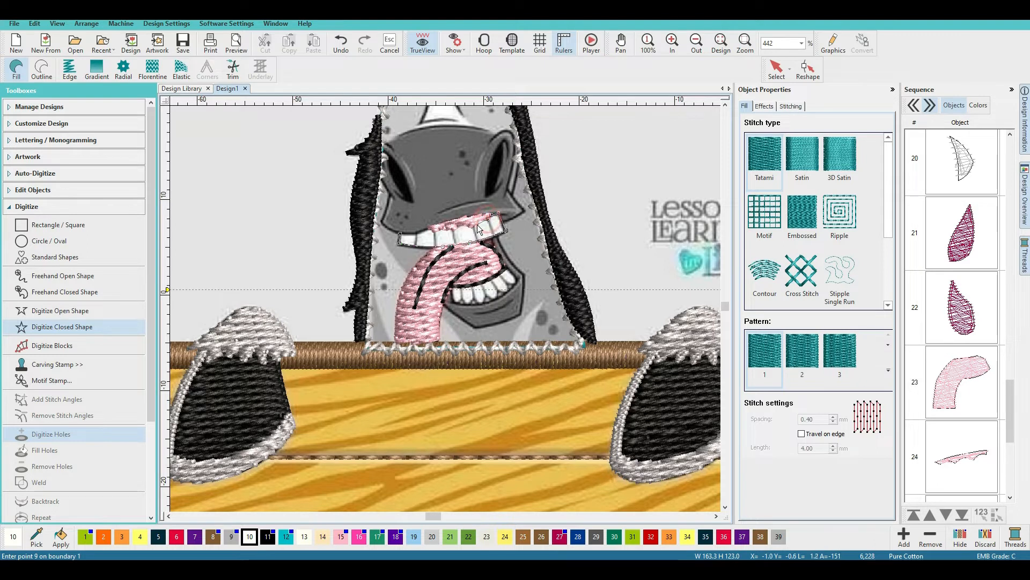
left_click(474, 229)
left_click(472, 227)
left_click(459, 224)
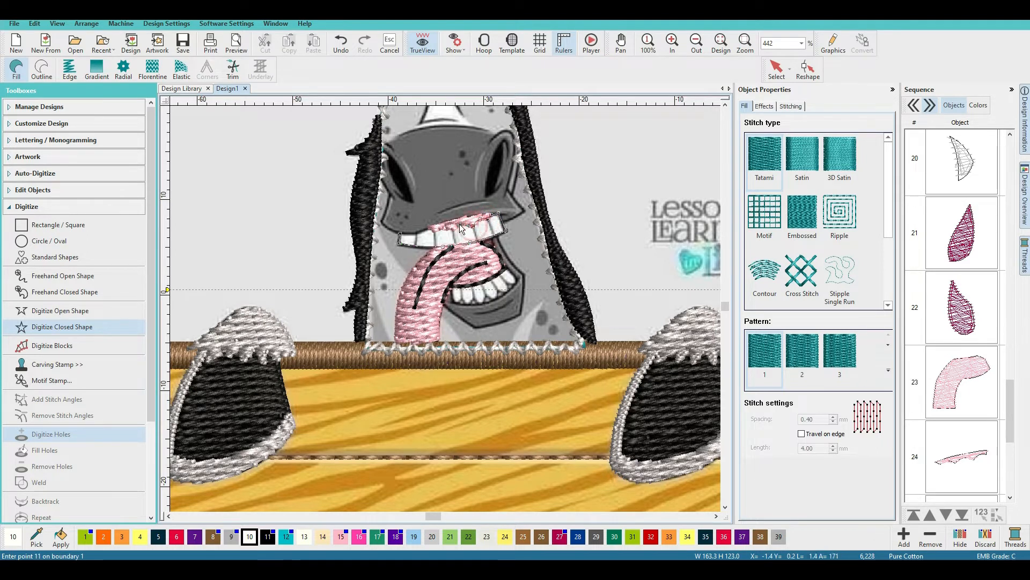
left_click(444, 230)
left_click(433, 232)
left_click(427, 227)
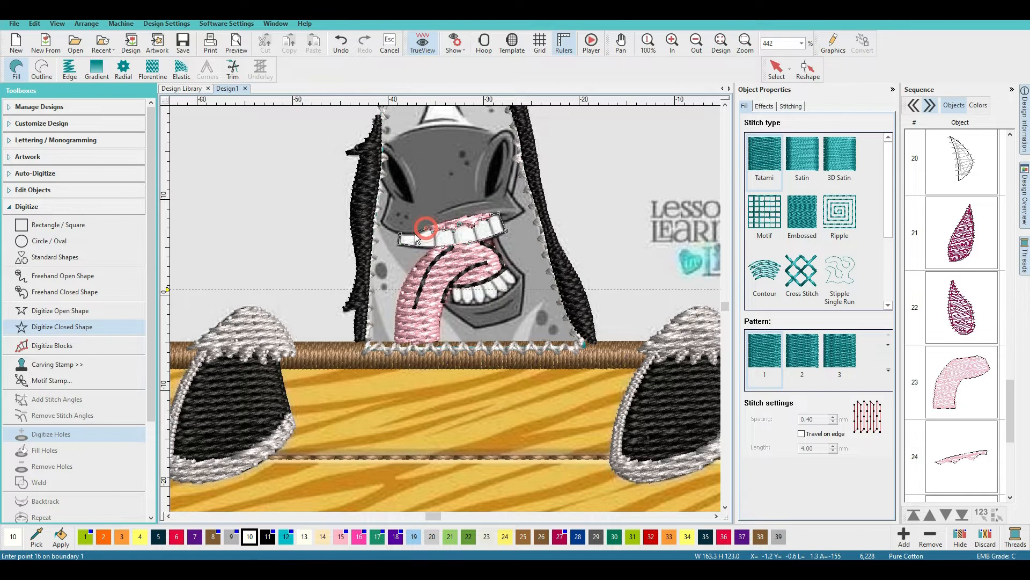
left_click(402, 237)
key("Return")
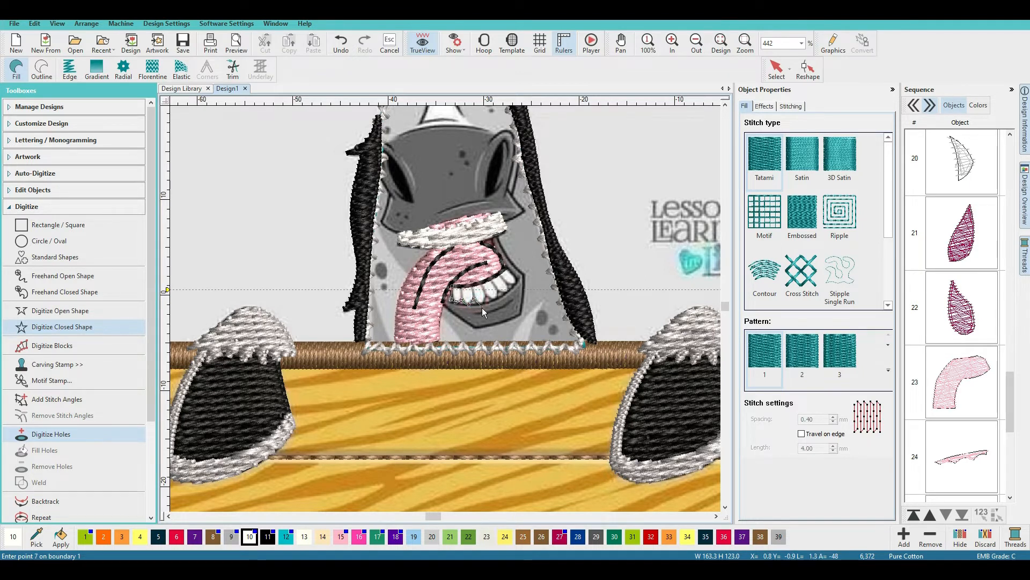
Digitize a closed tatami-filled shape in palette colour 10 tracing the scalloped row of lower teeth
left_click(485, 295)
left_click(497, 298)
left_click(507, 290)
left_click(507, 281)
left_click(514, 282)
left_click(516, 280)
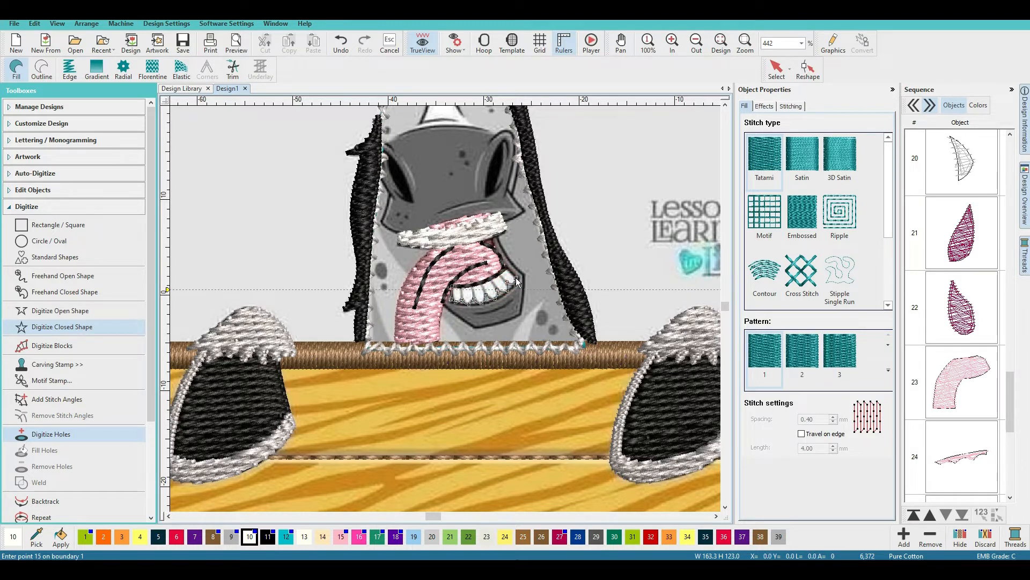
left_click(506, 267)
left_click(493, 287)
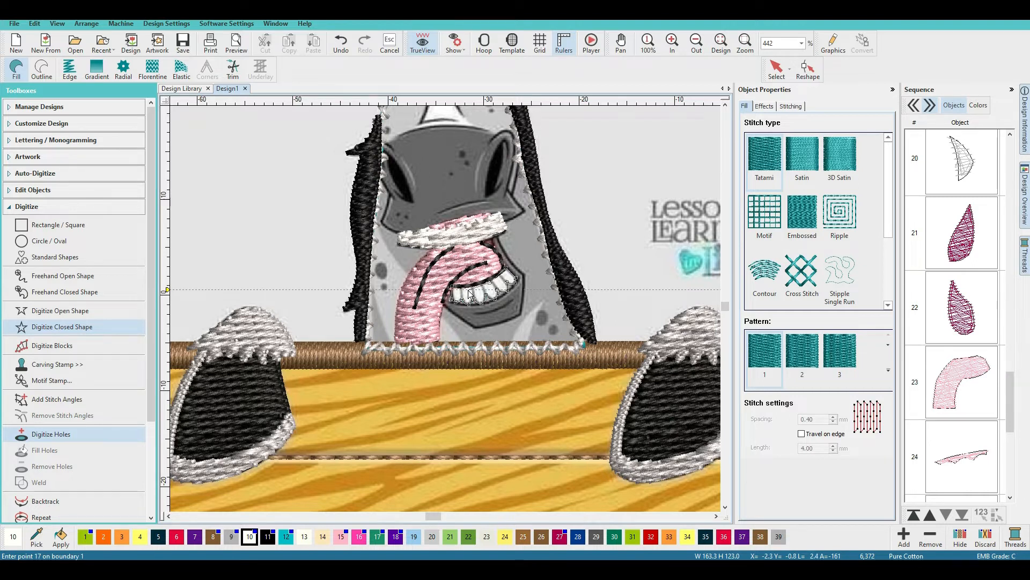
left_click(469, 294)
left_click(454, 295)
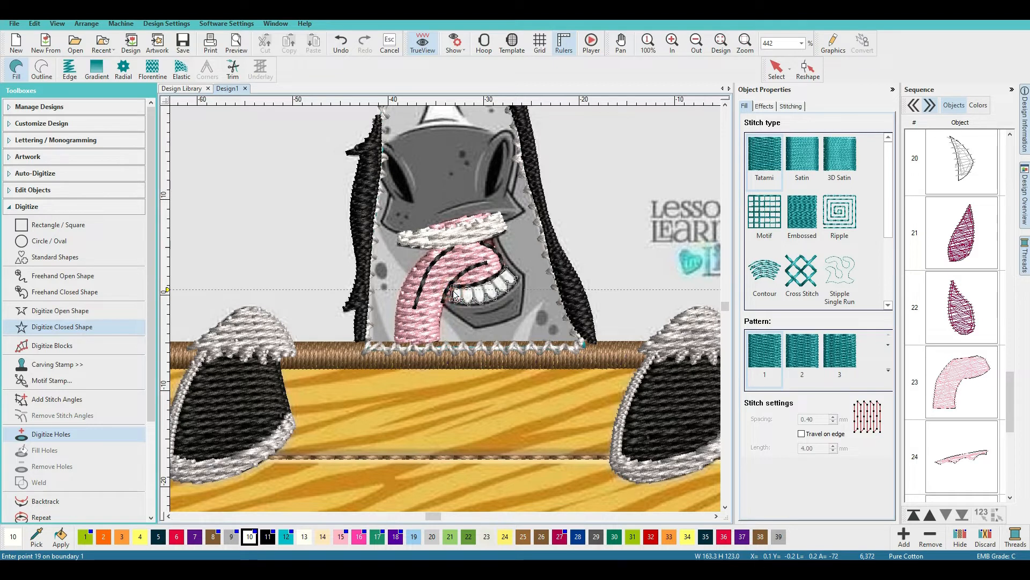
key("Return")
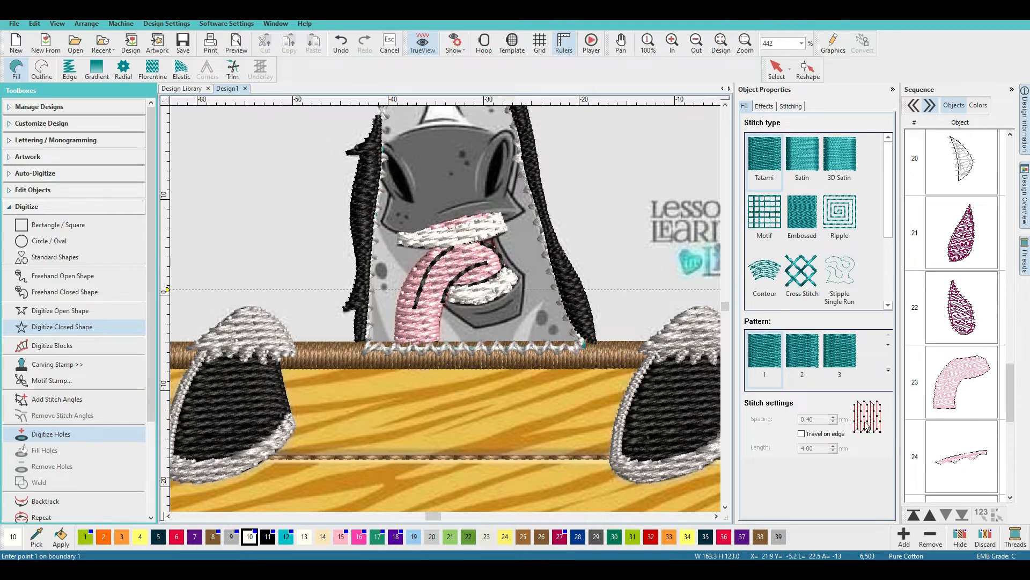
Hide both white teeth fills, the upper and lower rows, to expose the artwork beneath
scroll(936, 333, "down", 3)
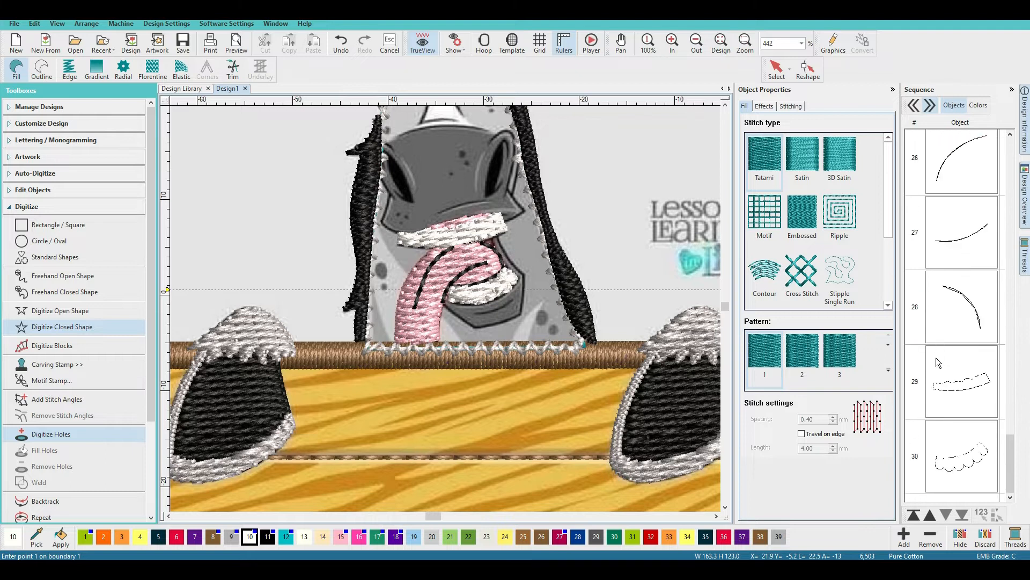
left_click(949, 387)
left_click(962, 457, "ctrl")
right_click(961, 439)
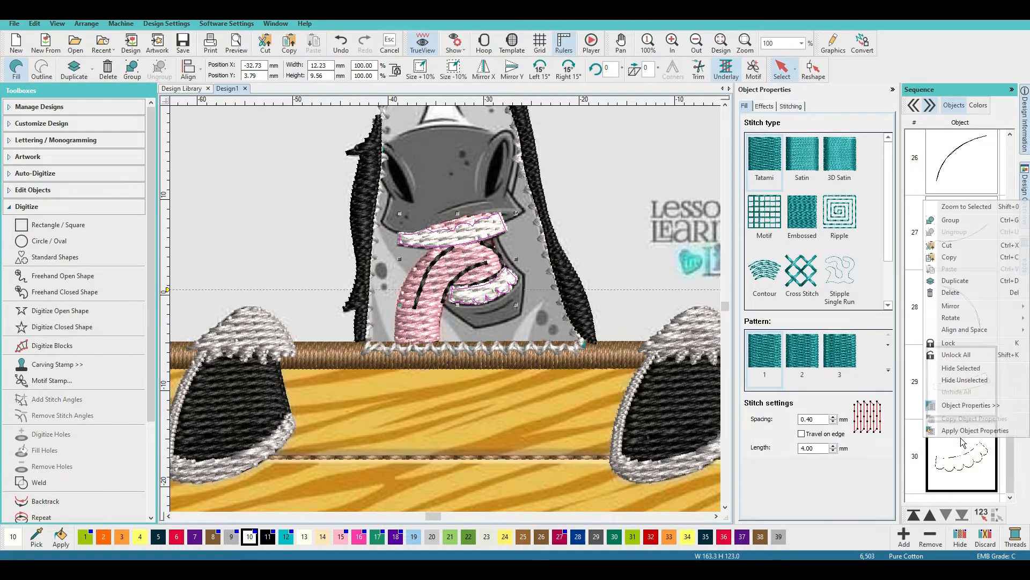
left_click(949, 371)
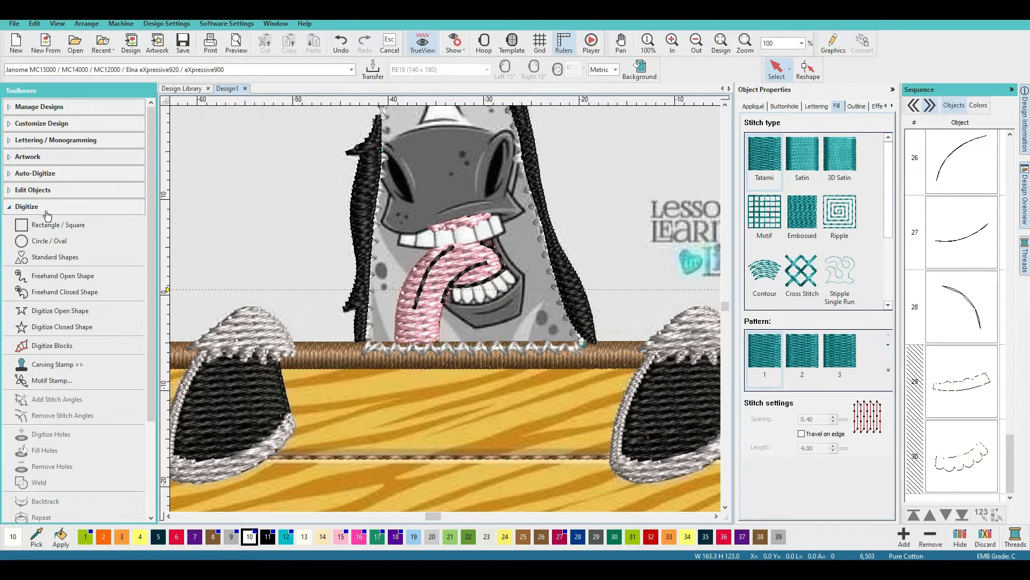
Digitize an open single-run outline in palette colour 11 around the left end, bottom edge and right end of the upper teeth
left_click(268, 536)
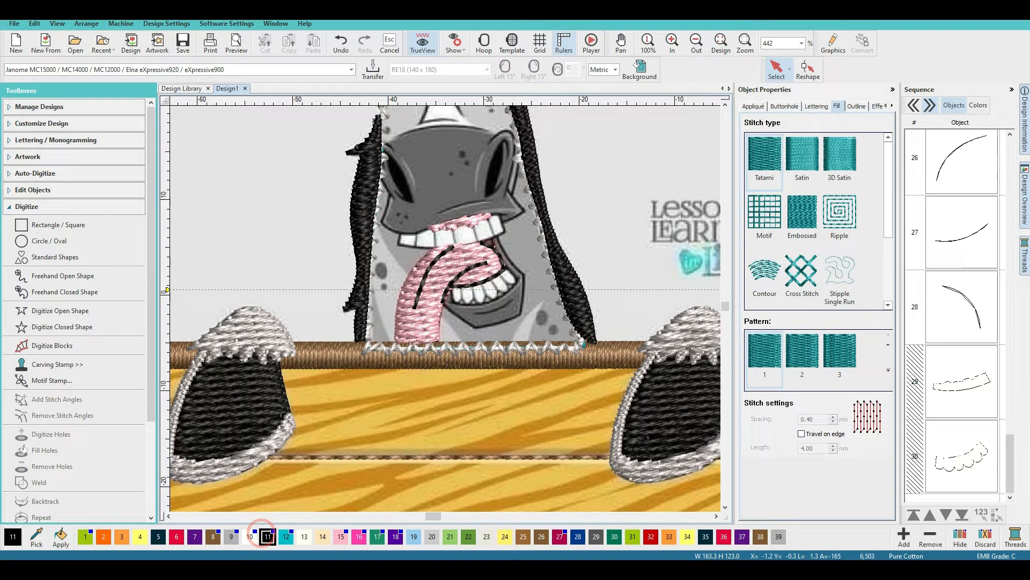
left_click(39, 276)
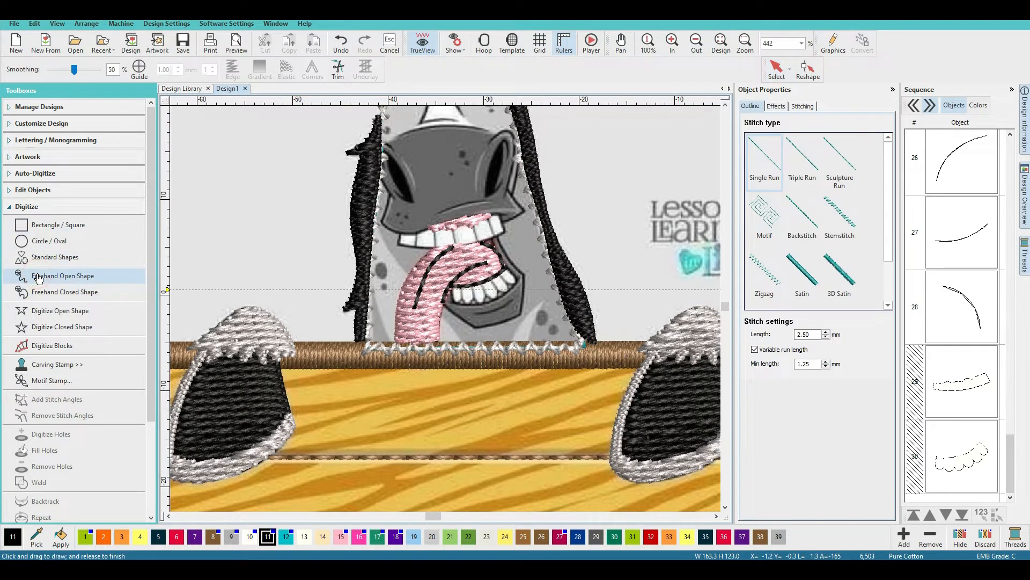
left_click(39, 315)
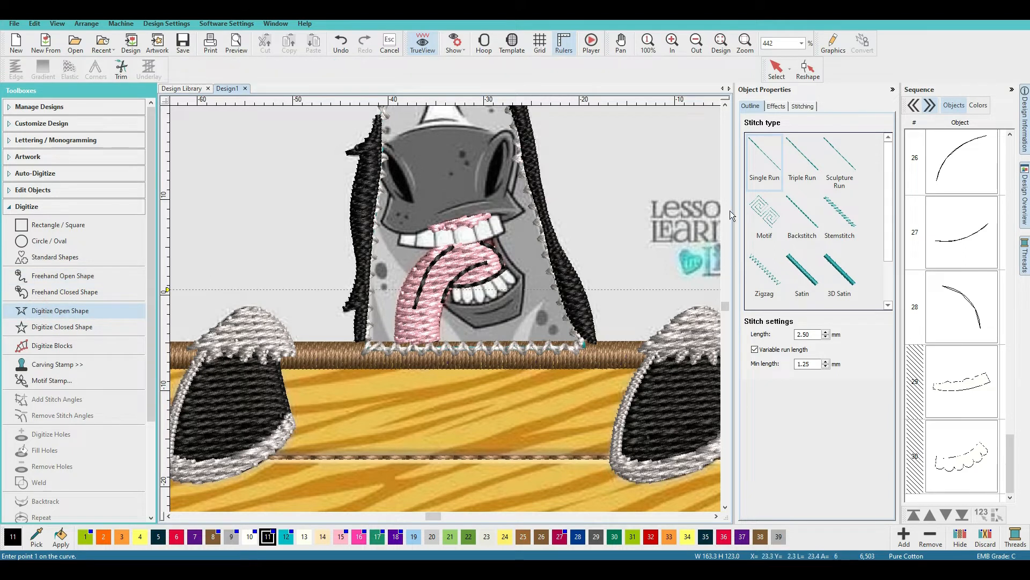
left_click(399, 234)
left_click(398, 246)
left_click(415, 247)
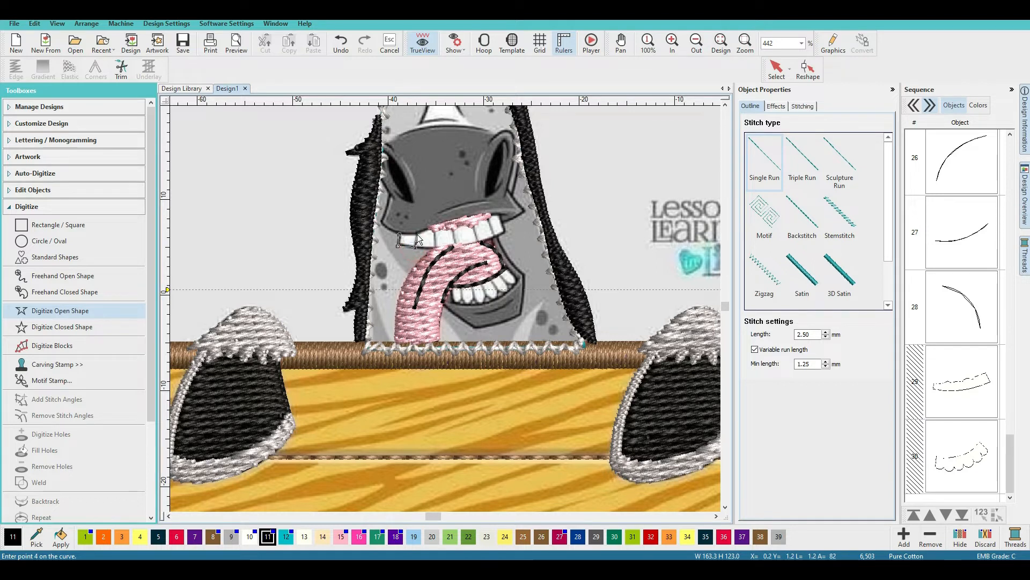
left_click(445, 250)
left_click(466, 244)
left_click(500, 214)
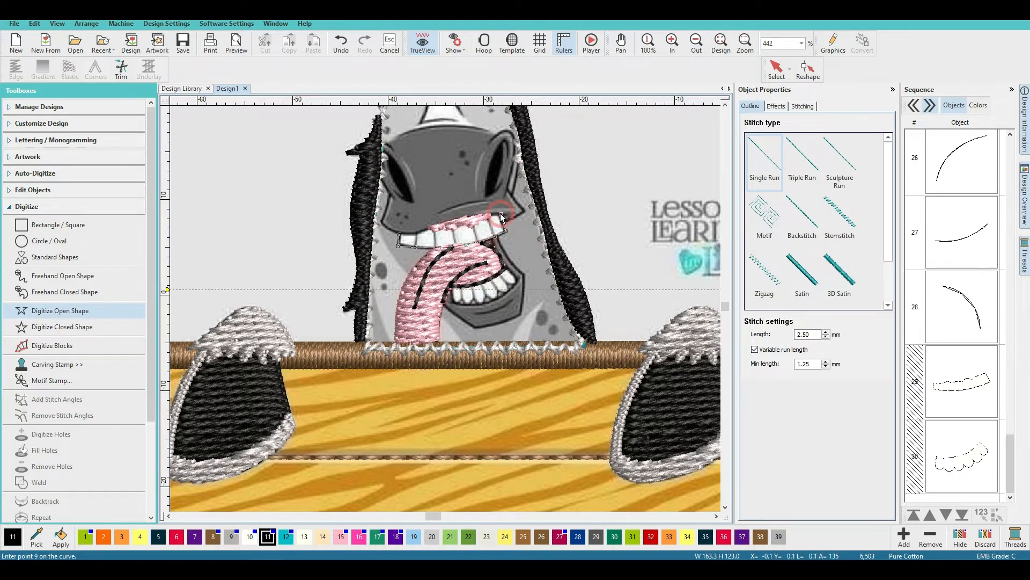
left_click(493, 217)
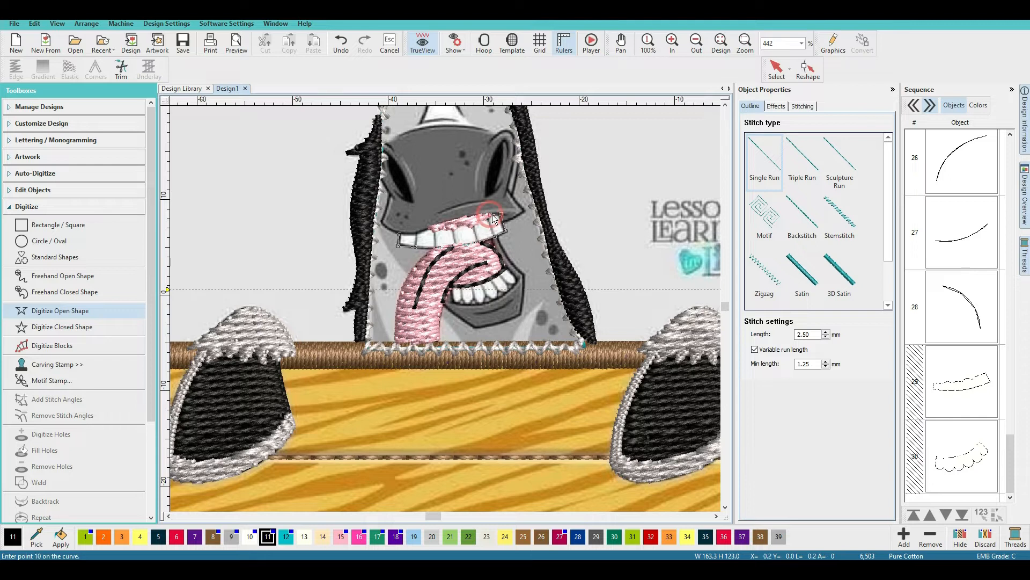
key("Return")
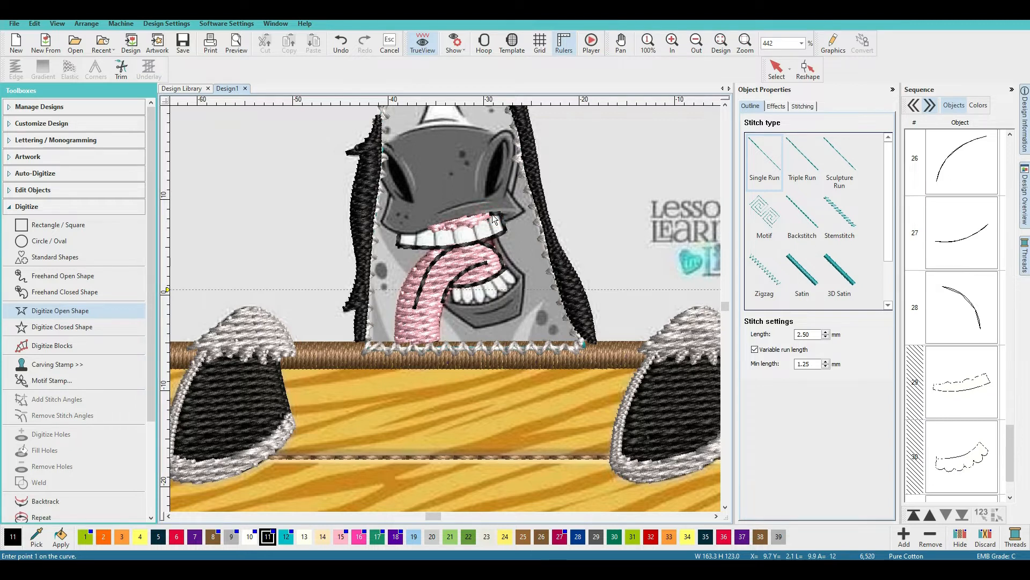
Digitize open single-run outlines in palette colour 11 along the top and right side of the first and second upper teeth from the left
left_click(399, 232)
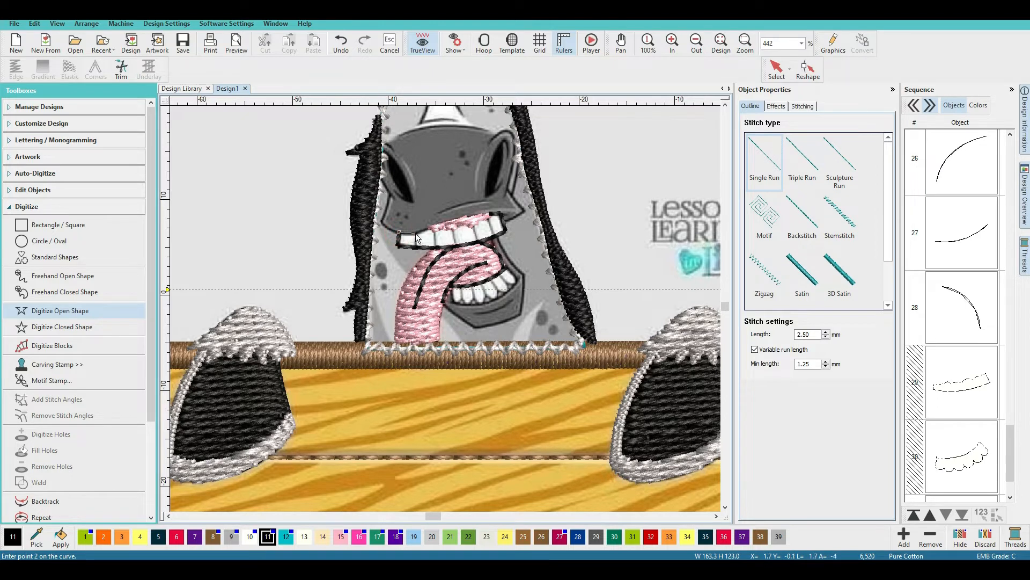
left_click(415, 234)
left_click(417, 248)
key("Return")
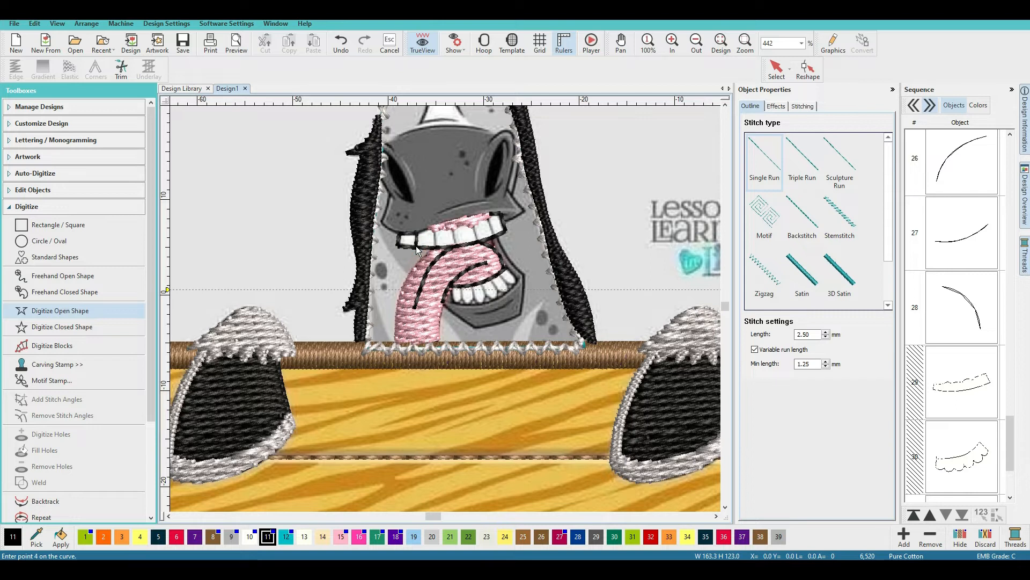
left_click(416, 232)
left_click(427, 228)
left_click(435, 232)
key("Return")
Reshape the second upper tooth's outline, moving its lower end point down to meet the bottom outline of the tooth row
left_click(783, 70)
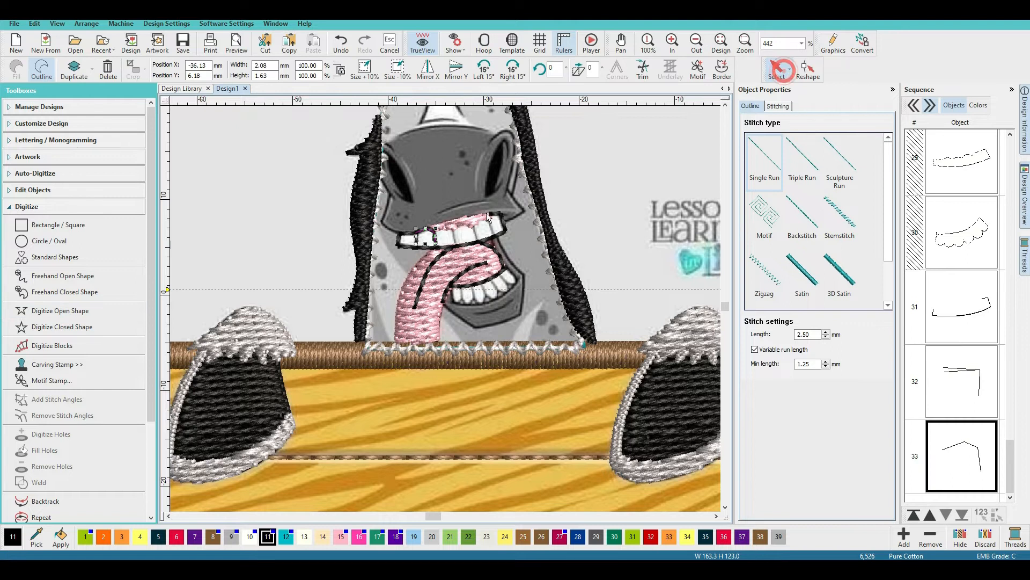
left_click_drag(438, 246, 434, 244)
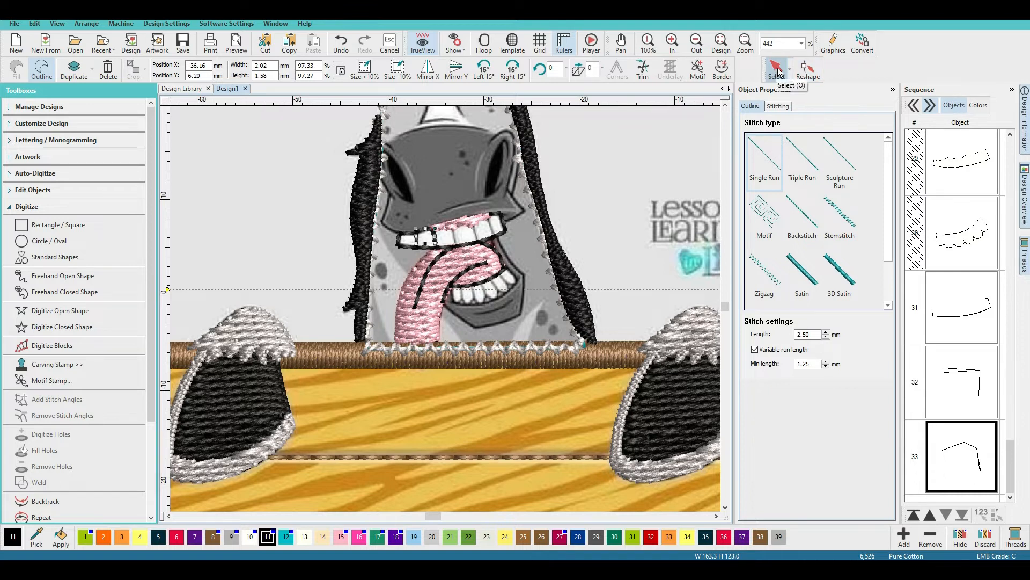
left_click(809, 68)
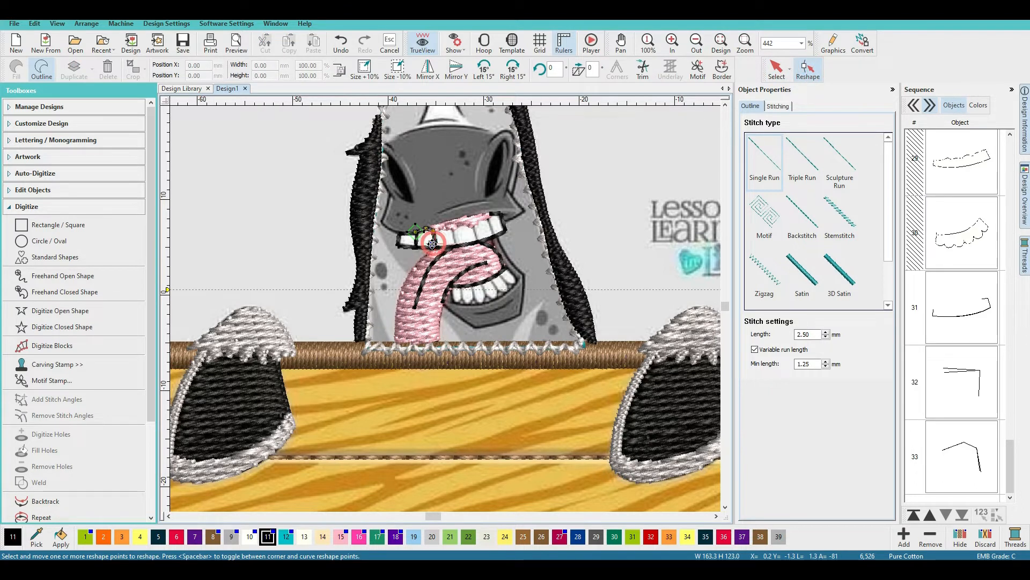
left_click_drag(434, 246, 432, 249)
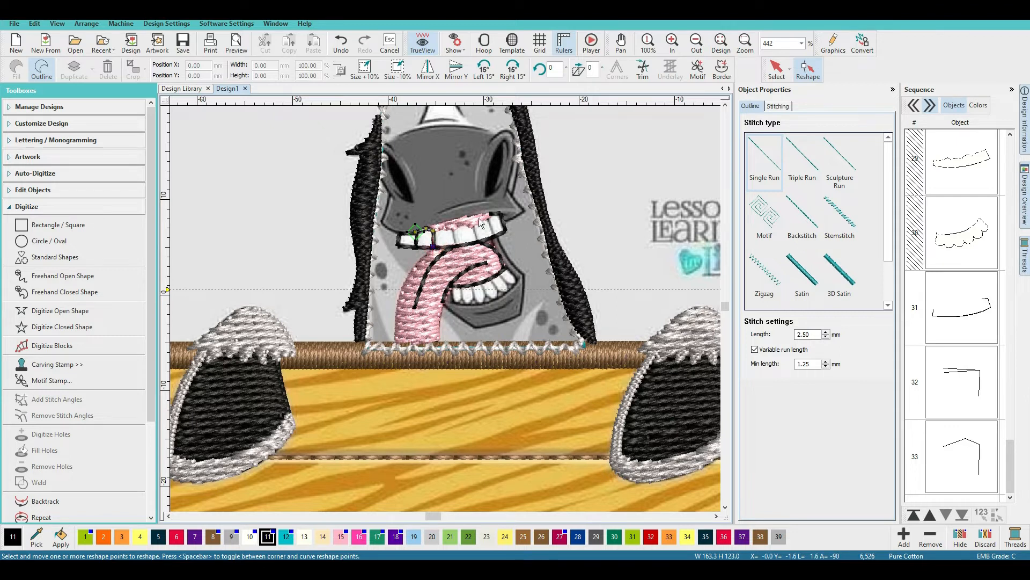
left_click(776, 68)
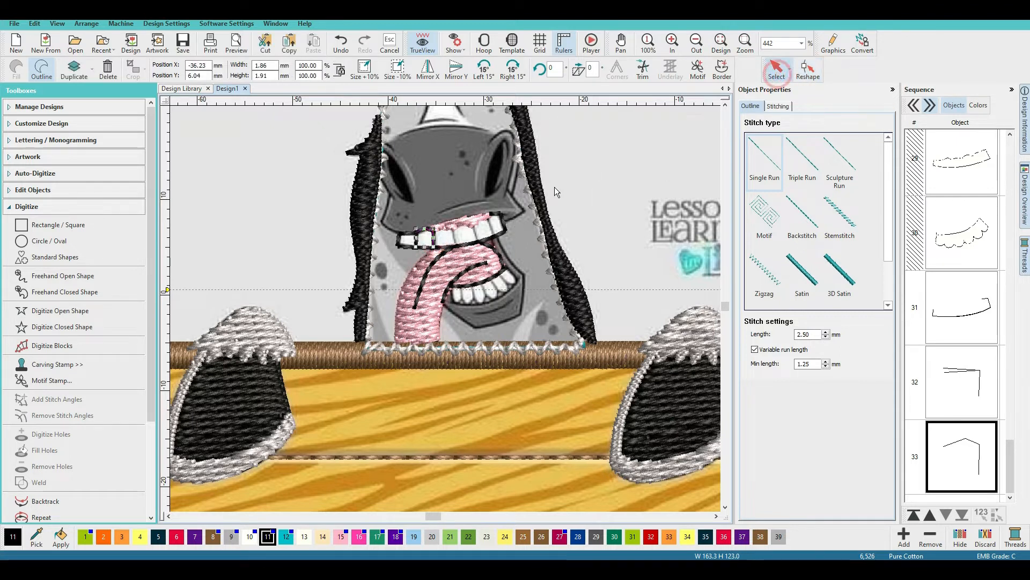
left_click(604, 149)
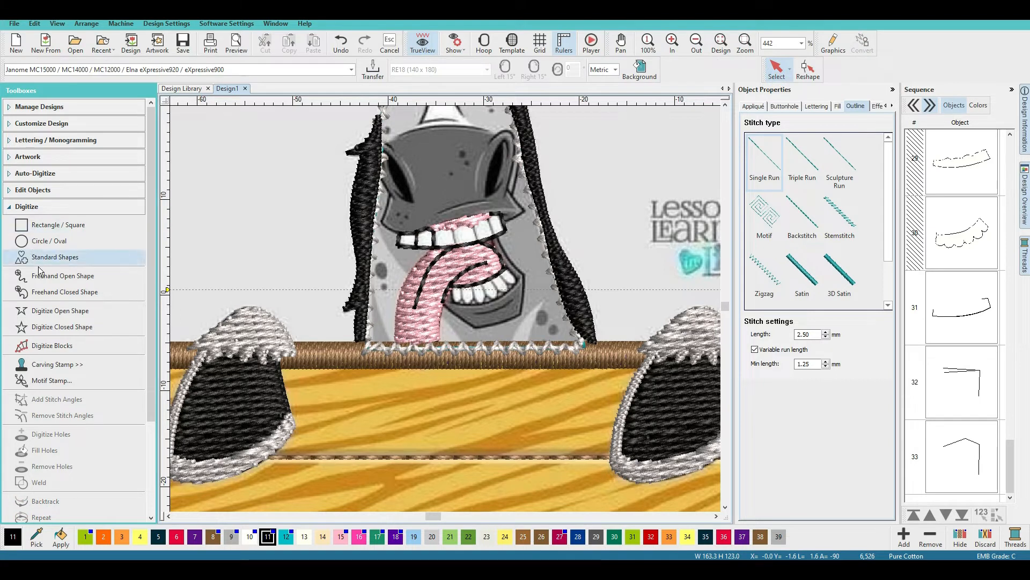
Digitize open single-run outlines along the top and right side of the third and fourth upper teeth
left_click(37, 311)
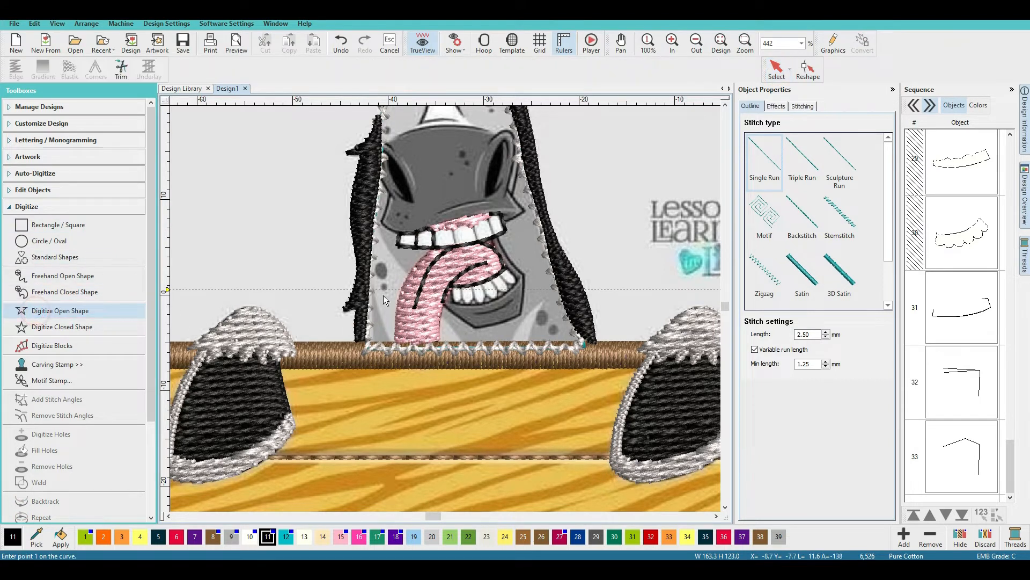
left_click(441, 228)
left_click(452, 229)
left_click(455, 246)
key("Return")
left_click(451, 230)
left_click(462, 225)
left_click(473, 226)
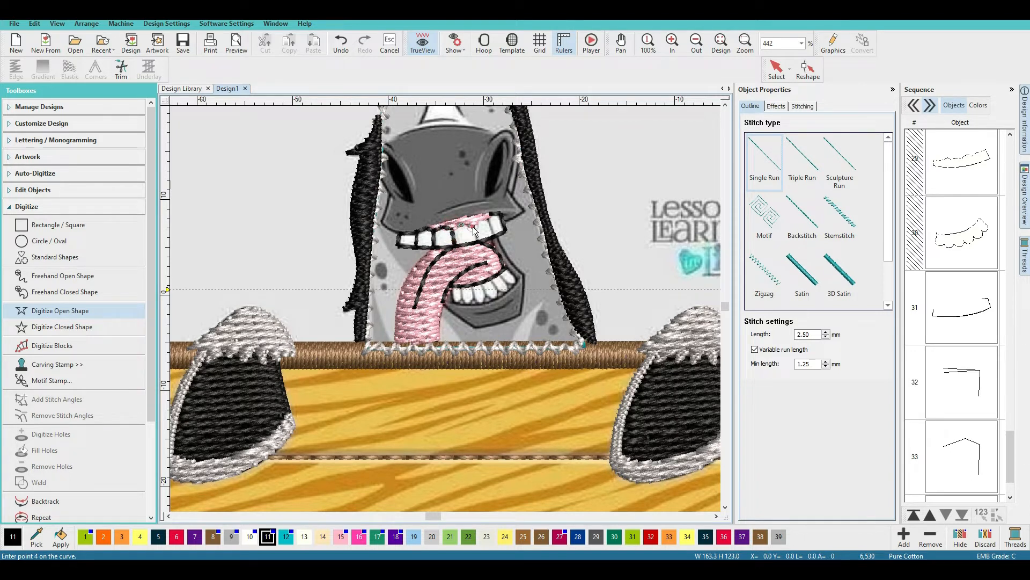
left_click(477, 242)
key("Return")
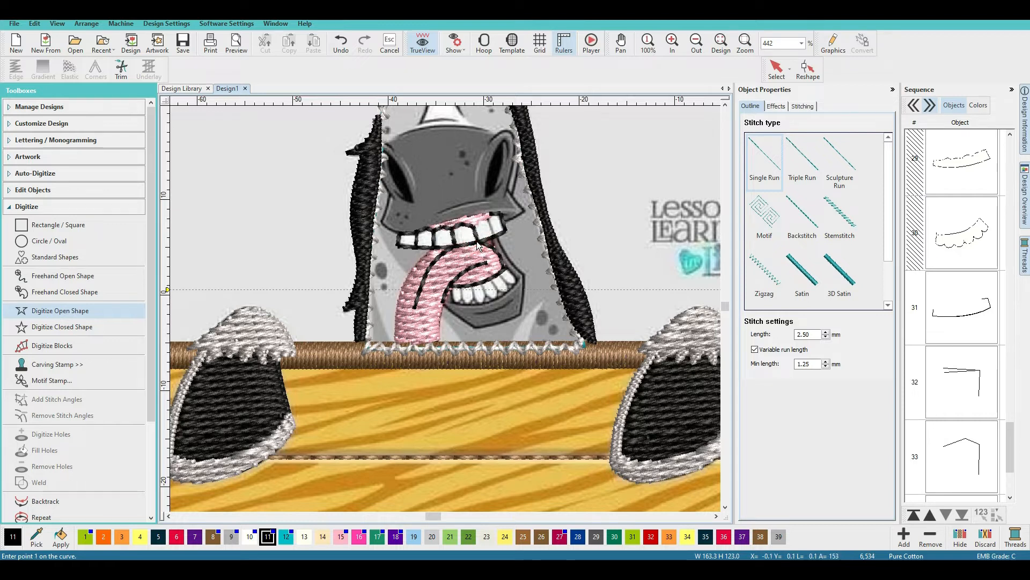
Digitize an open single-run outline over the fifth upper tooth and a short line at the upper row's right end
left_click(475, 224)
left_click(498, 223)
left_click(494, 238)
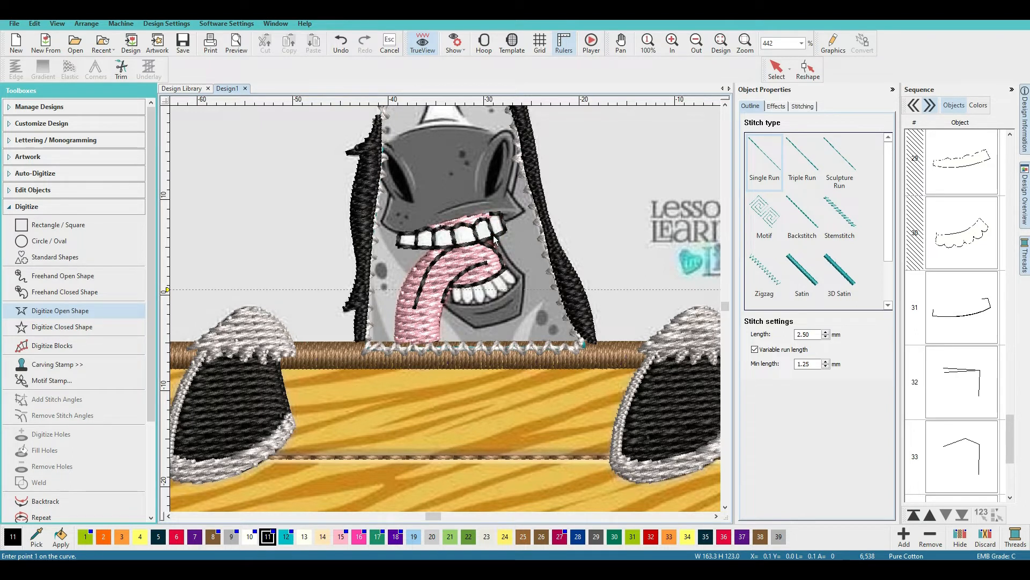
left_click(490, 215)
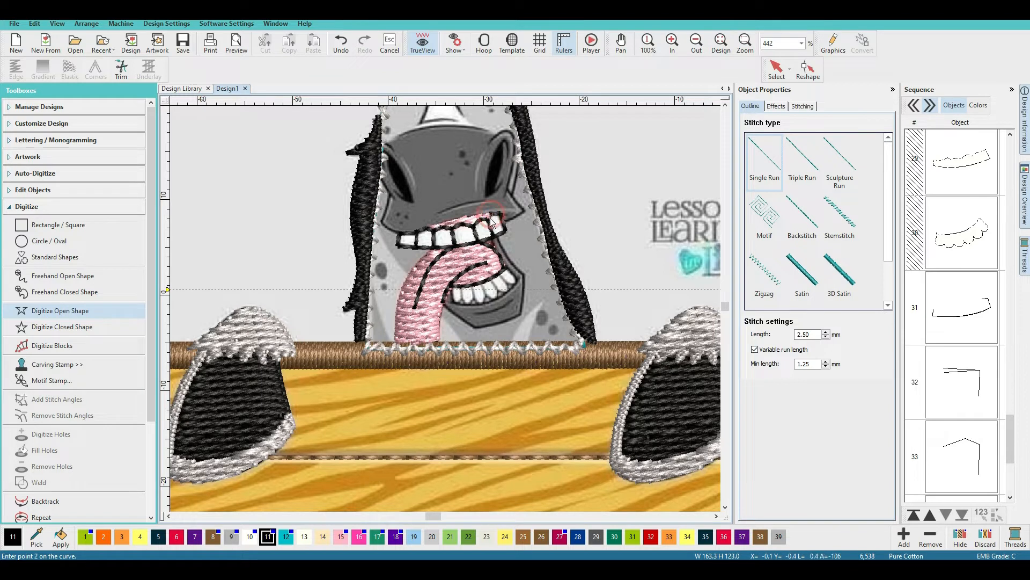
left_click(491, 216)
key("Return")
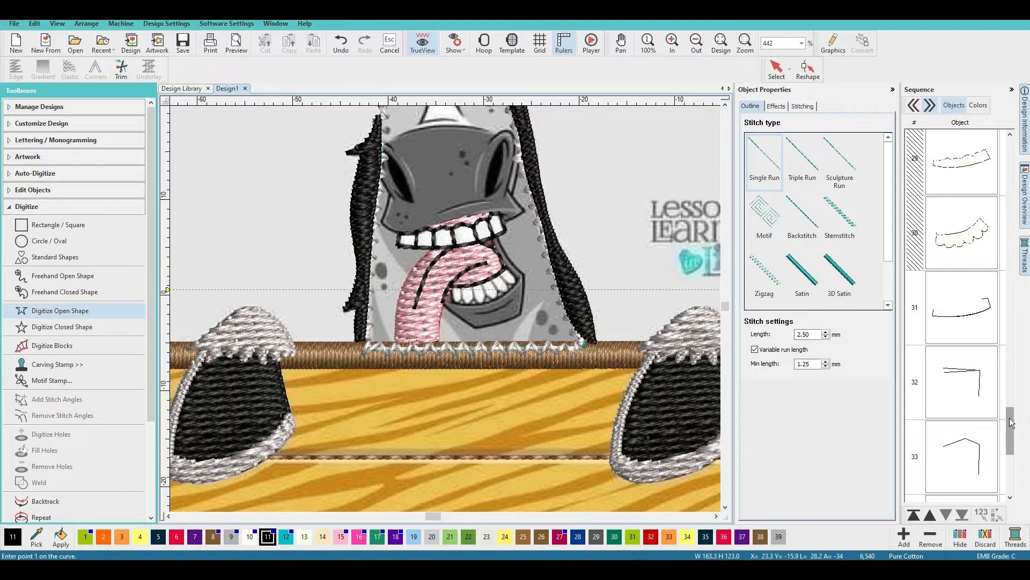
Select all black upper-teeth outlines, objects 31 to 37, and group them
scroll(1011, 423, "down", 4)
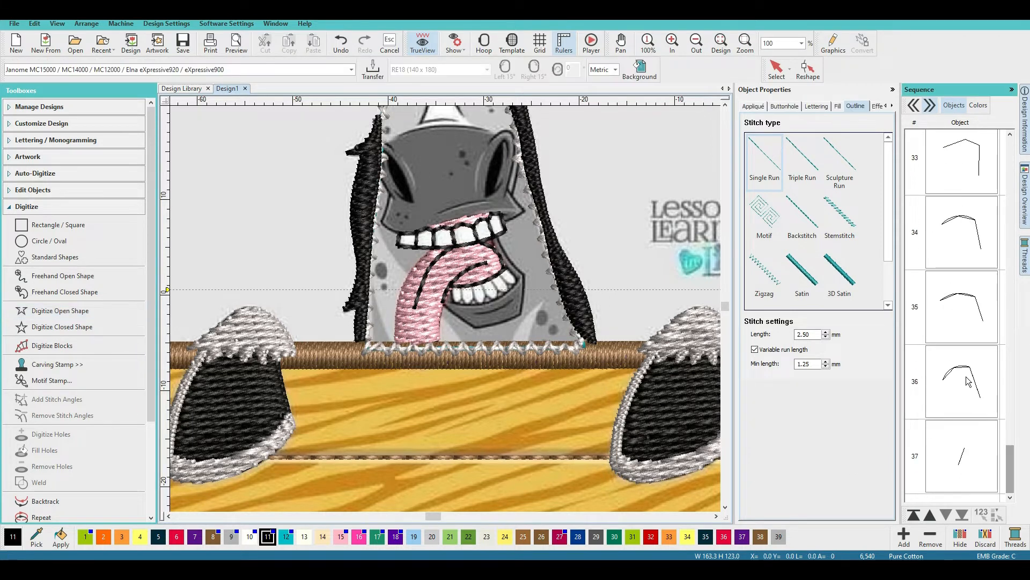
left_click_drag(1012, 467, 1013, 423)
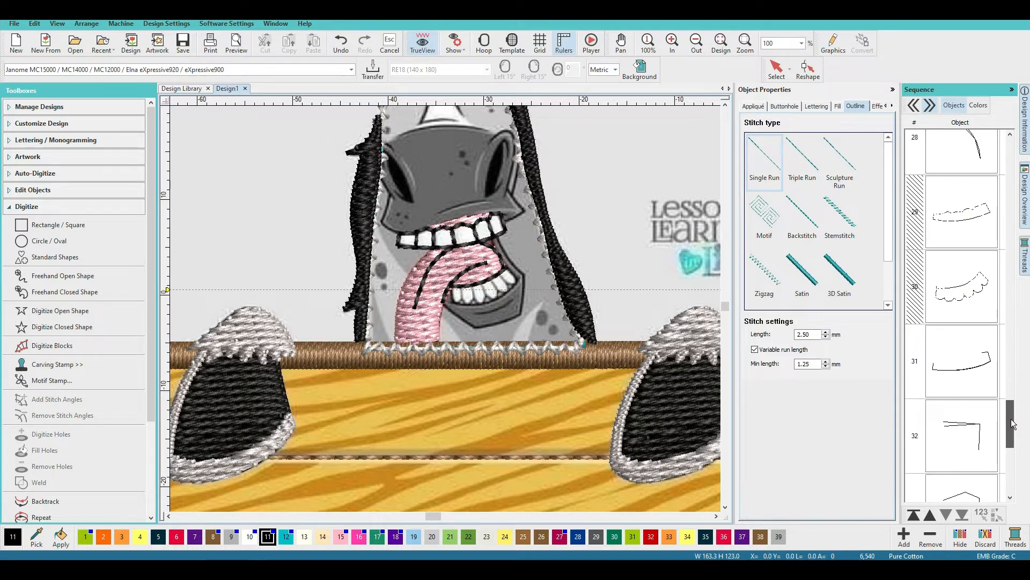
left_click(960, 375)
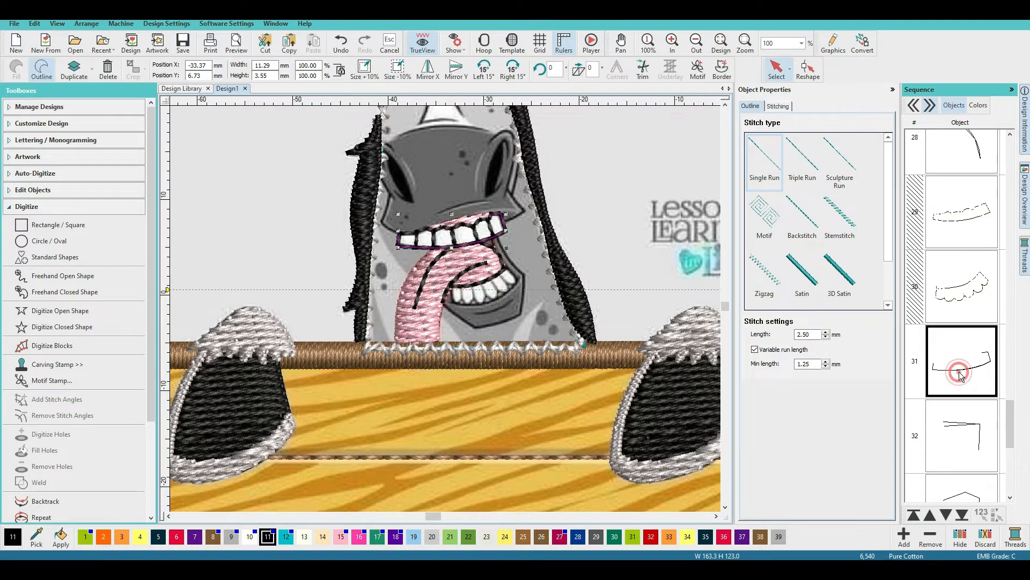
scroll(960, 376, "down", 5)
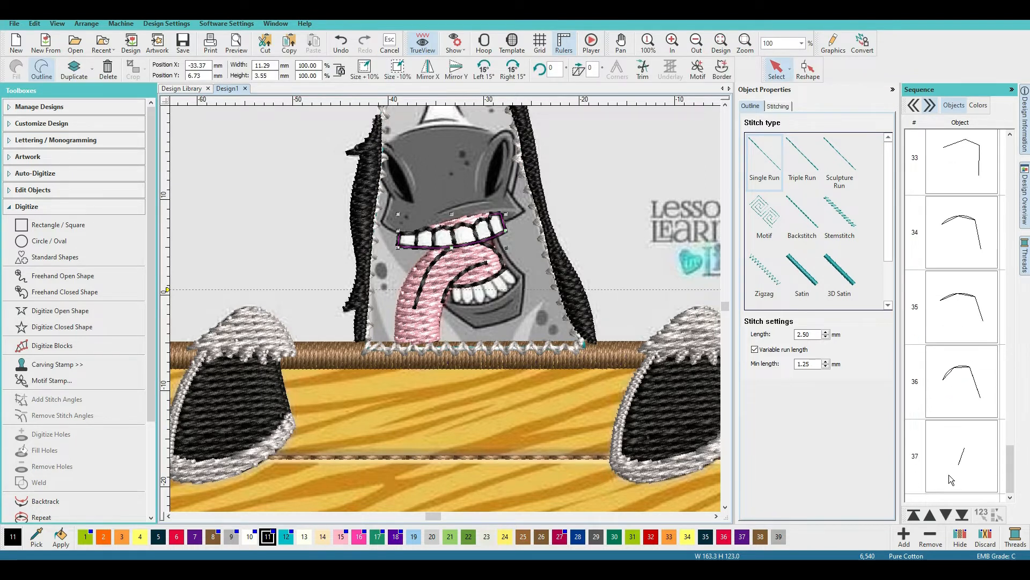
left_click(954, 468, "shift")
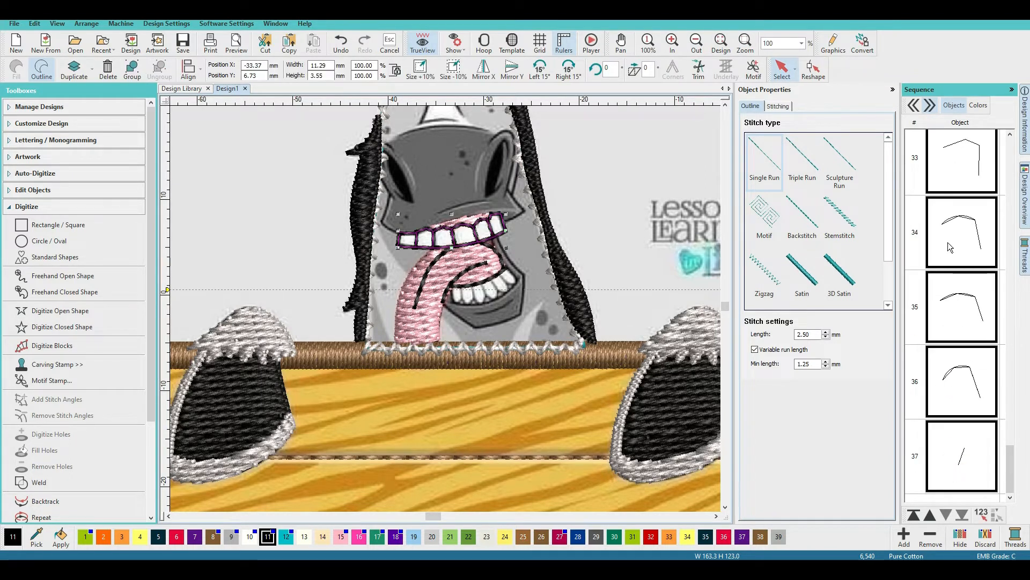
left_click(131, 67)
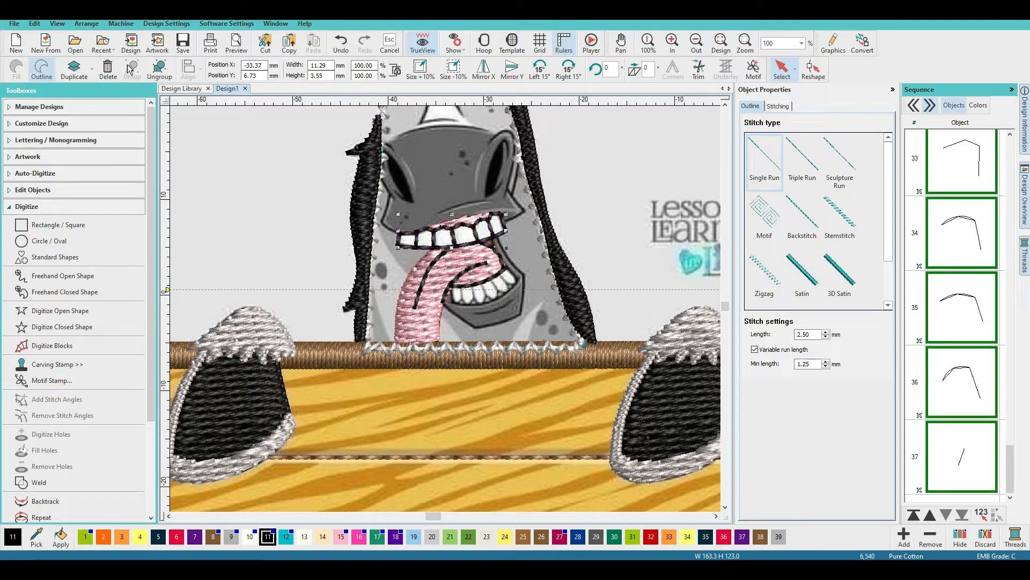
Apply Branching to the grouped upper-teeth outlines, with the entry point at the row's left end and the exit point at its upper right end
left_click(12, 210)
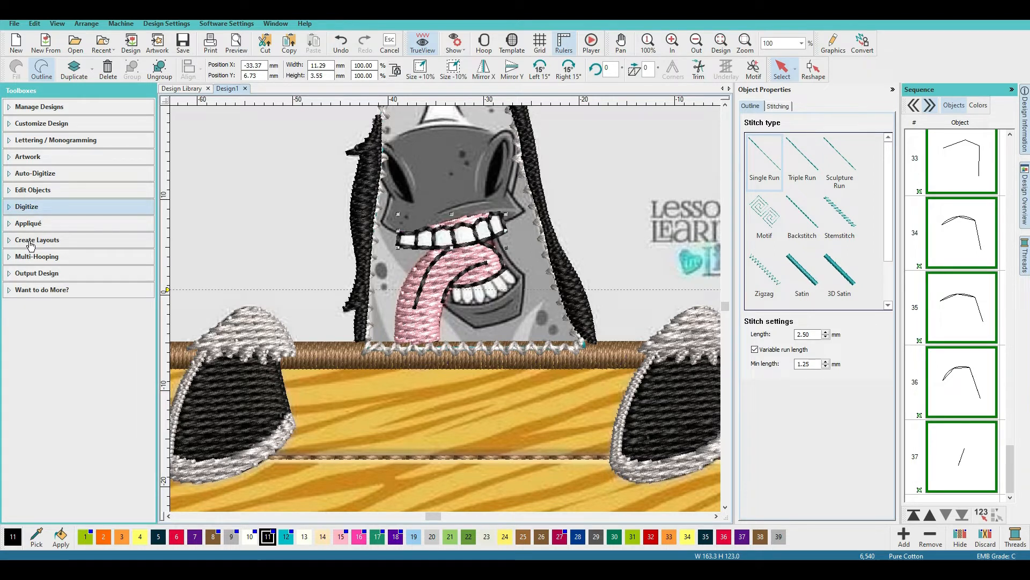
left_click(28, 191)
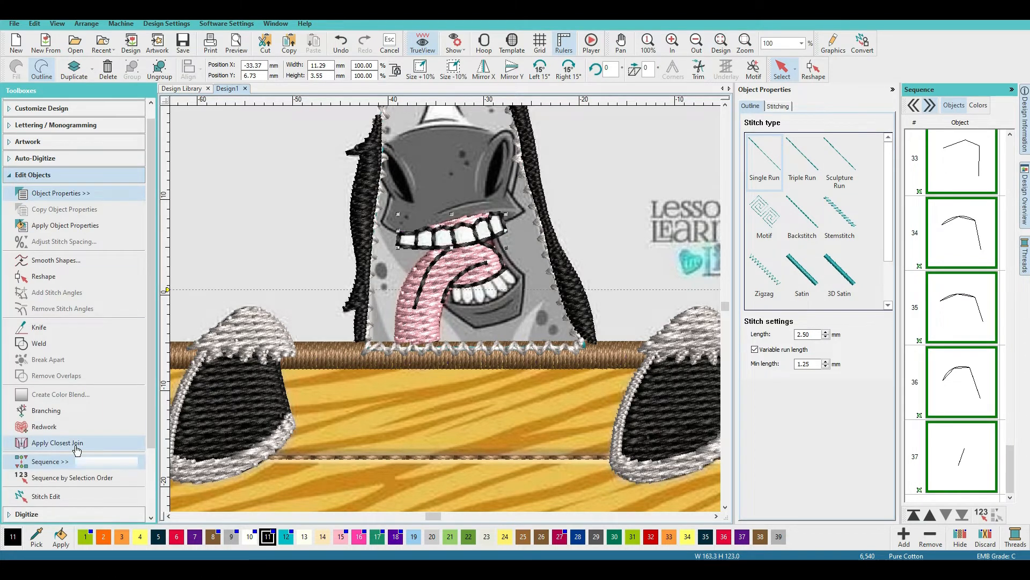
left_click(39, 411)
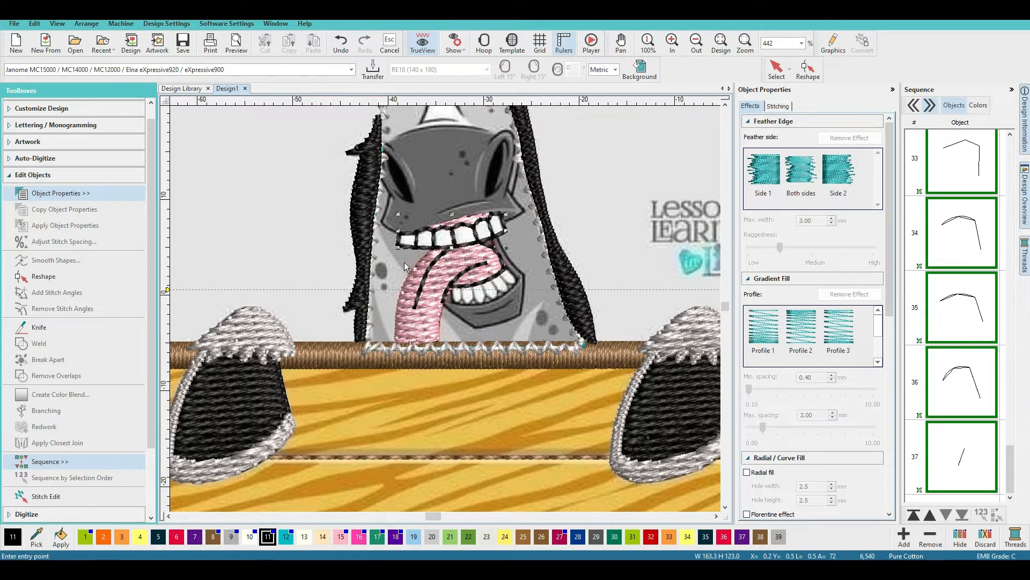
left_click(400, 237)
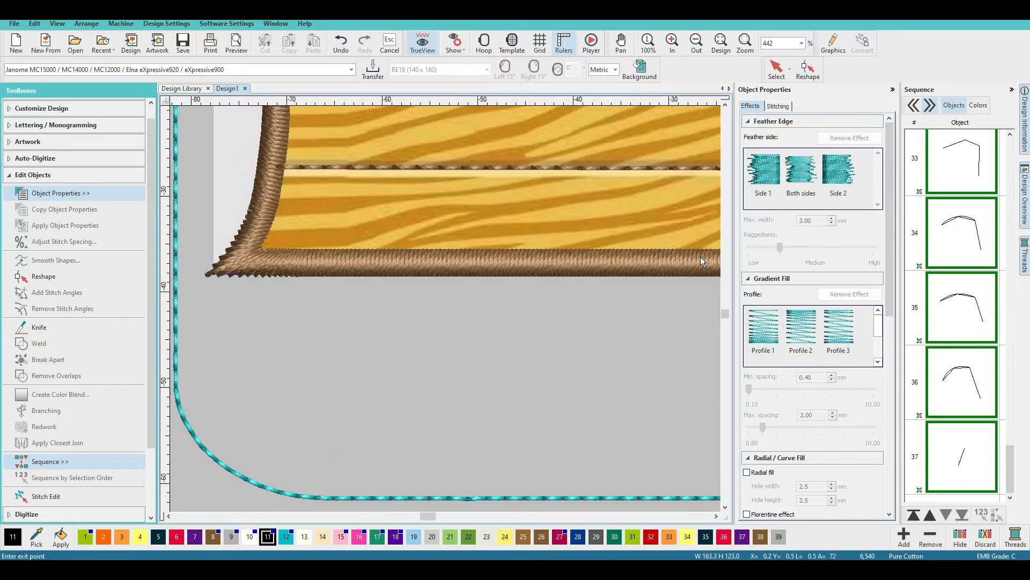
scroll(700, 256, "down", 5)
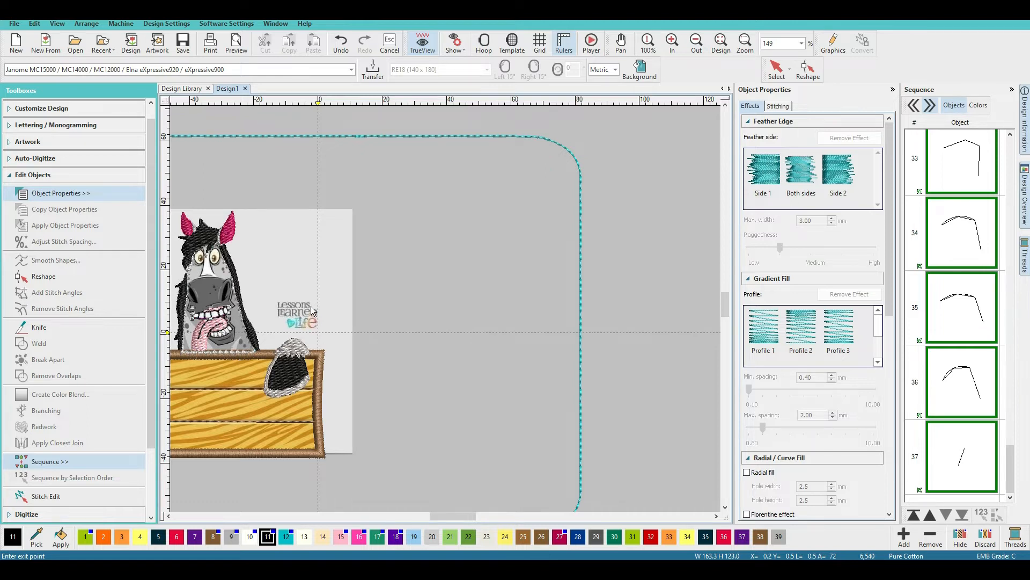
scroll(312, 310, "down", 3)
scroll(445, 309, "up", 6)
scroll(445, 313, "down", 4)
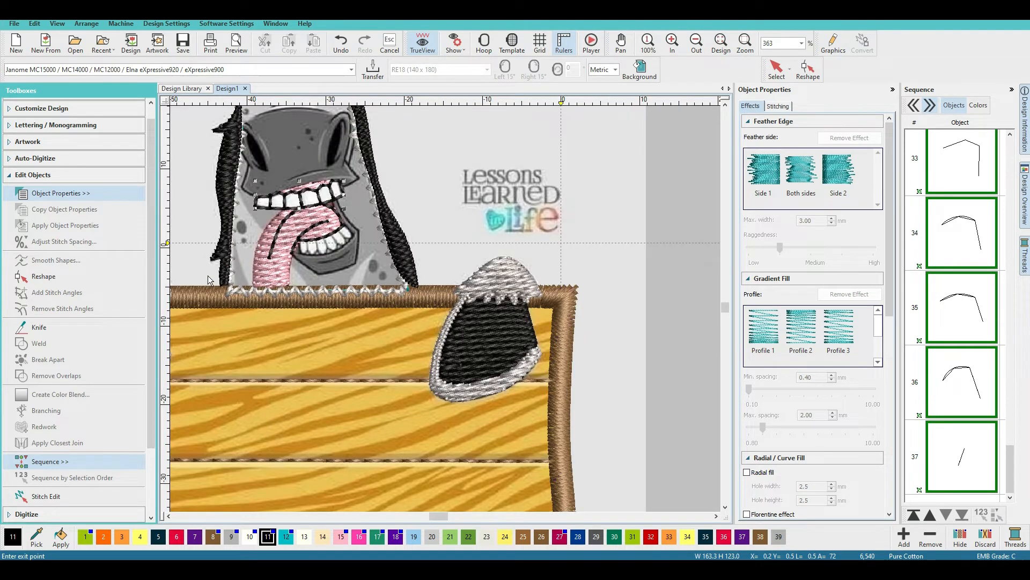
left_click(343, 186)
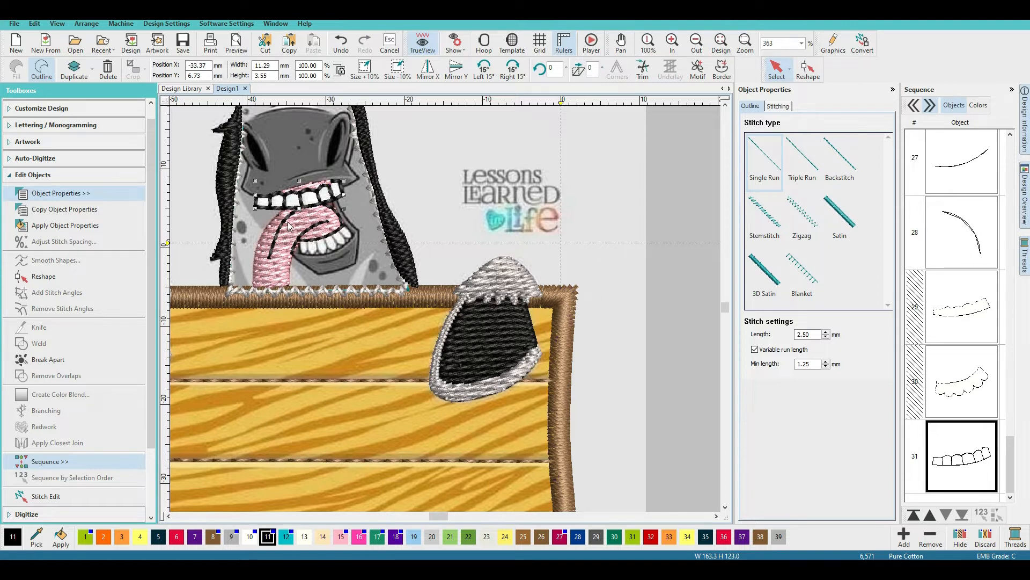
Move the curved black run above the lower teeth, object 27, to the end of the stitching sequence
scroll(973, 343, "up", 5)
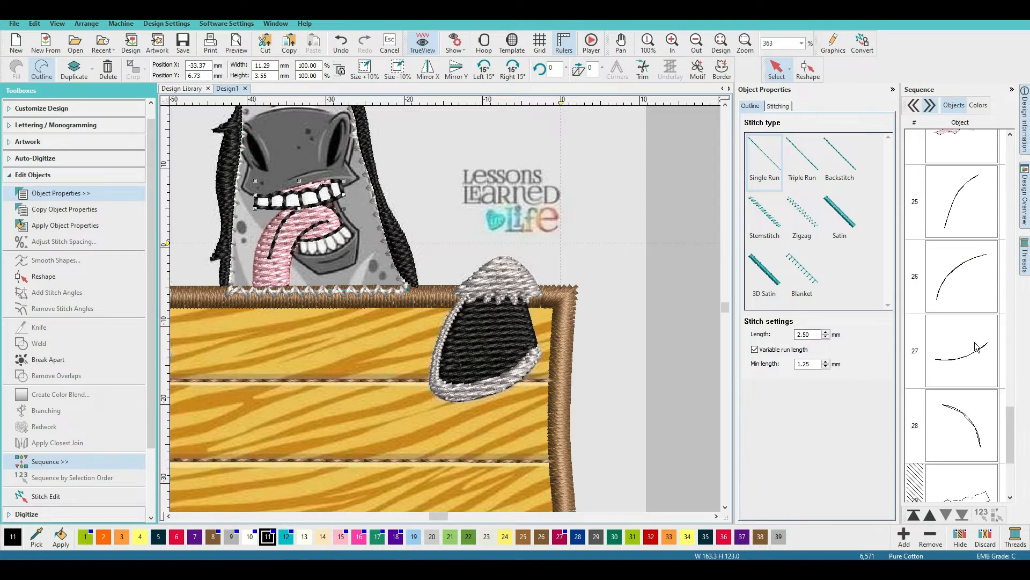
left_click(318, 240)
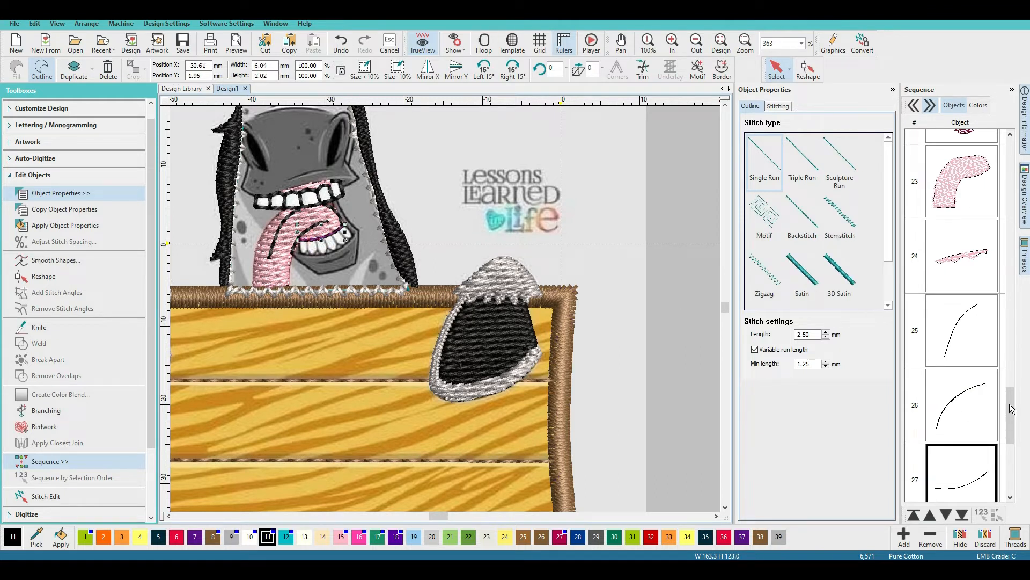
scroll(1011, 408, "up", 3)
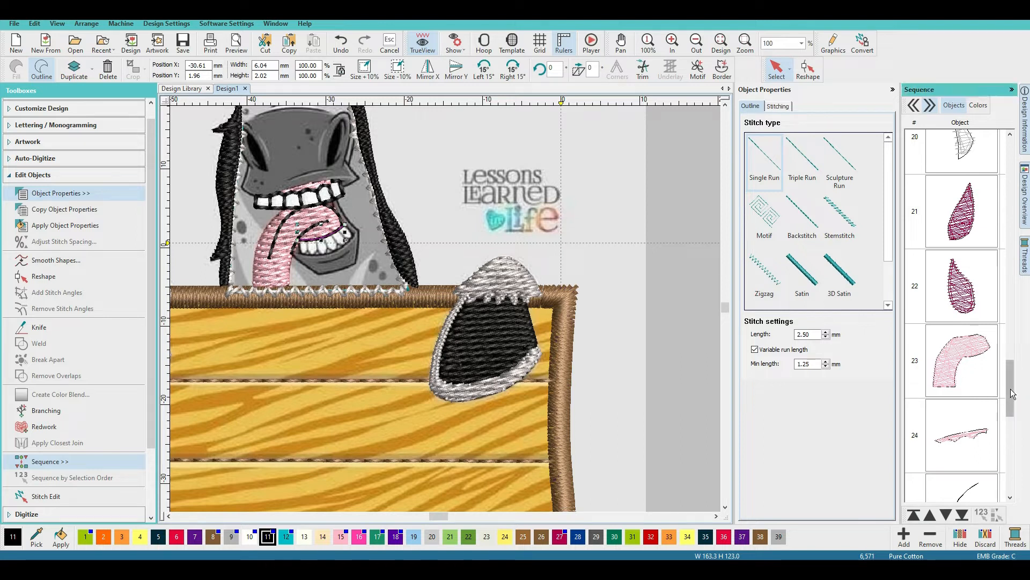
scroll(1011, 394, "down", 5)
left_click_drag(977, 337, 960, 496)
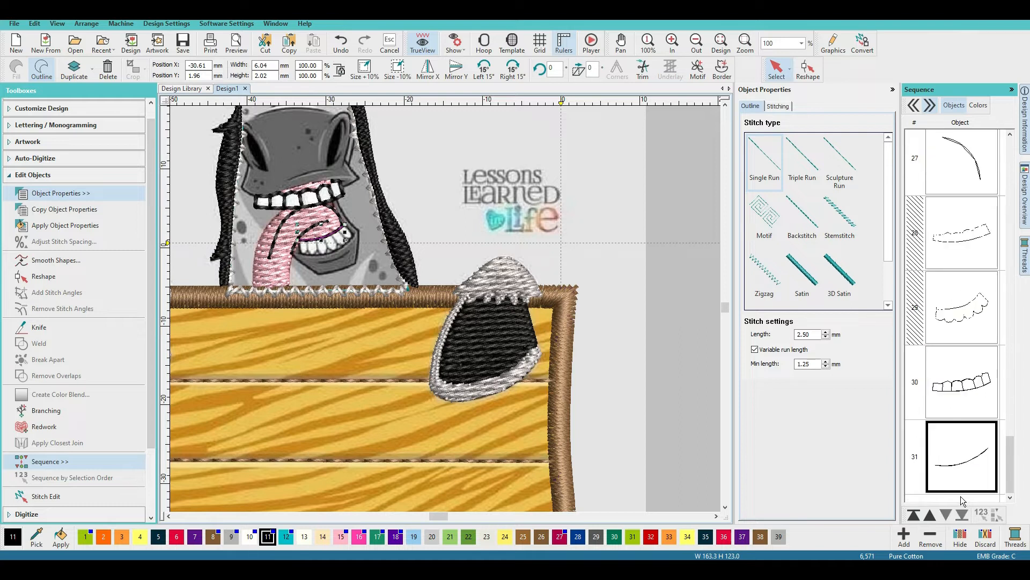
left_click(414, 166)
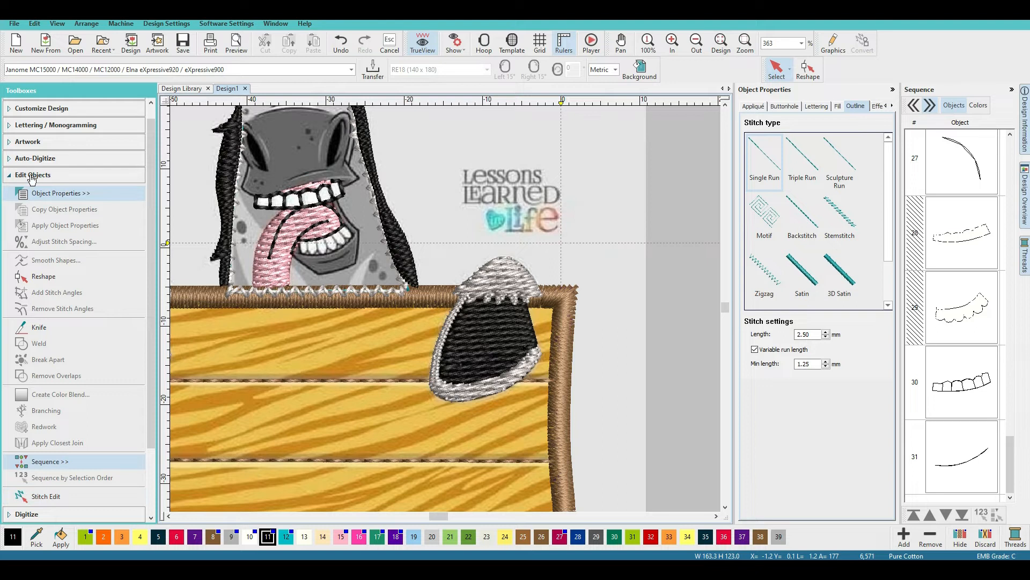
Digitize an open single-run black outline from the left end of the lower teeth, along their scalloped bottom edge, to the upper right end
left_click(9, 176)
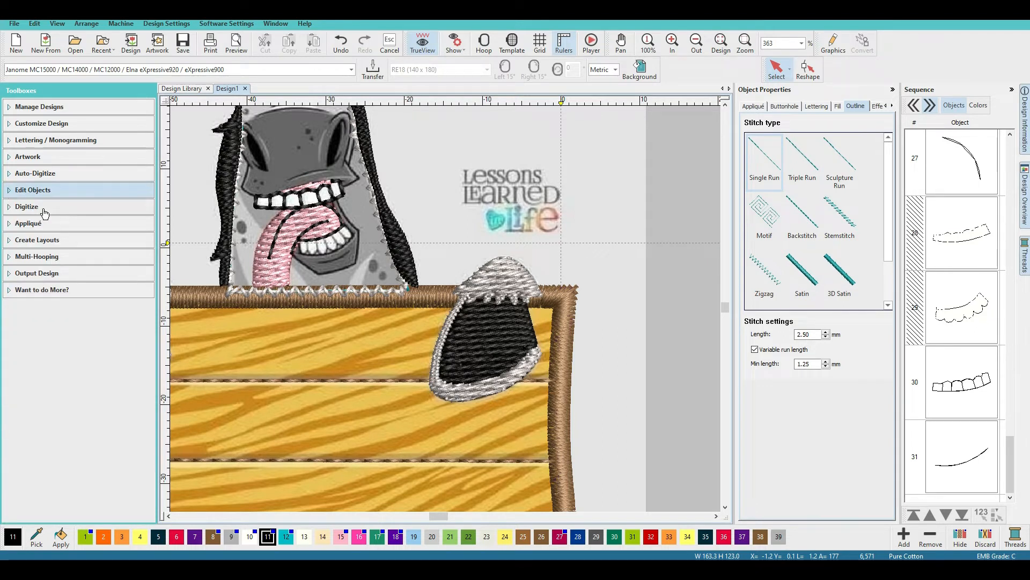
left_click(42, 206)
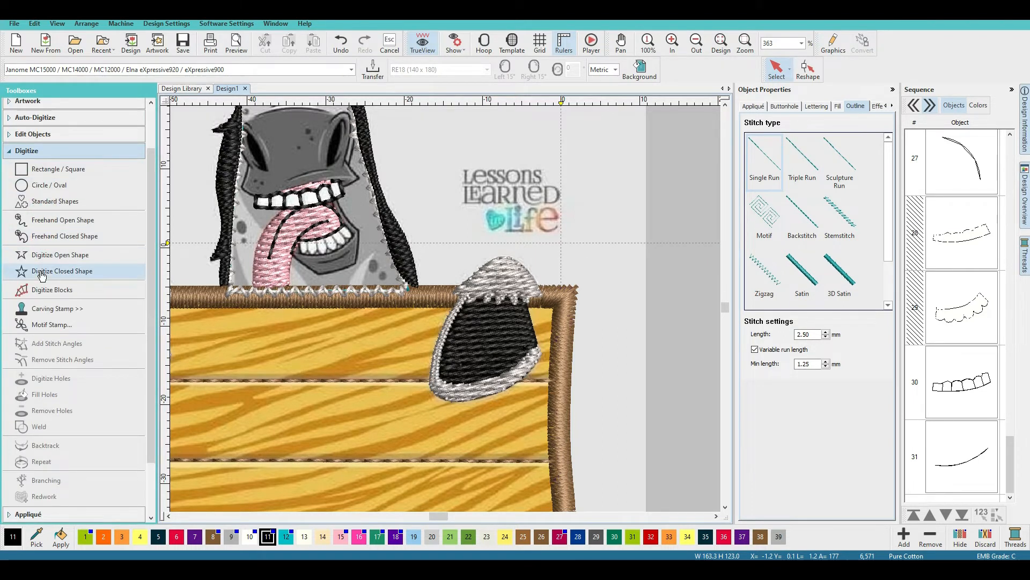
left_click(42, 256)
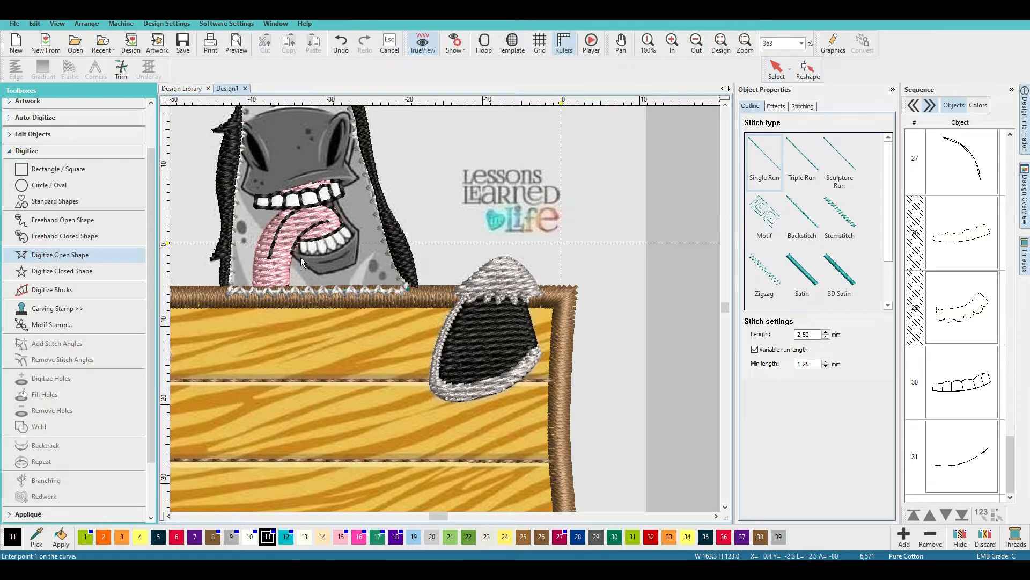
left_click(298, 239)
left_click(300, 252)
left_click(305, 253)
left_click(309, 252)
left_click(317, 251)
right_click(325, 255)
left_click(327, 248)
key("BackSpace")
scroll(356, 231, "up", 3)
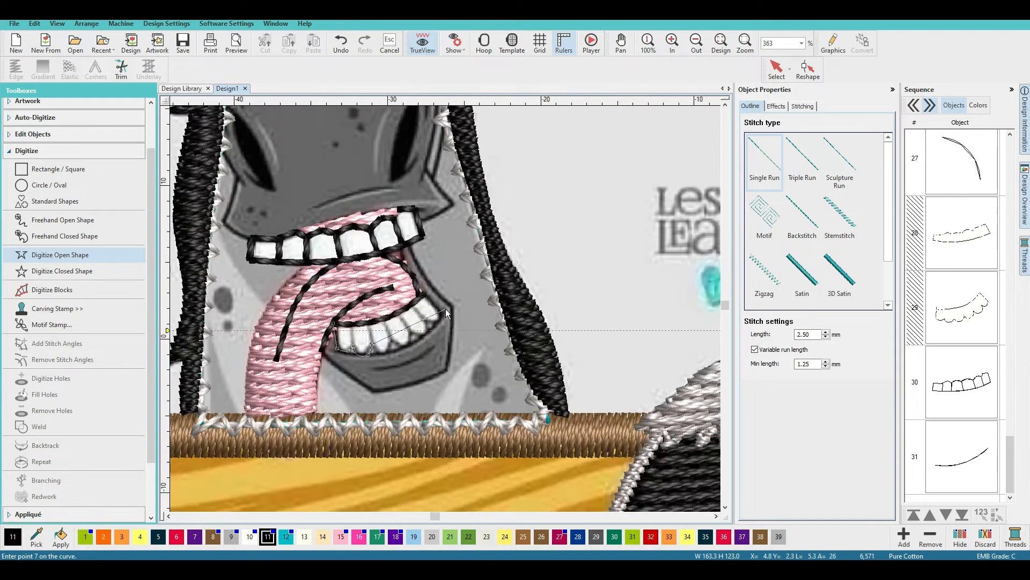
left_click(382, 352)
left_click(393, 337)
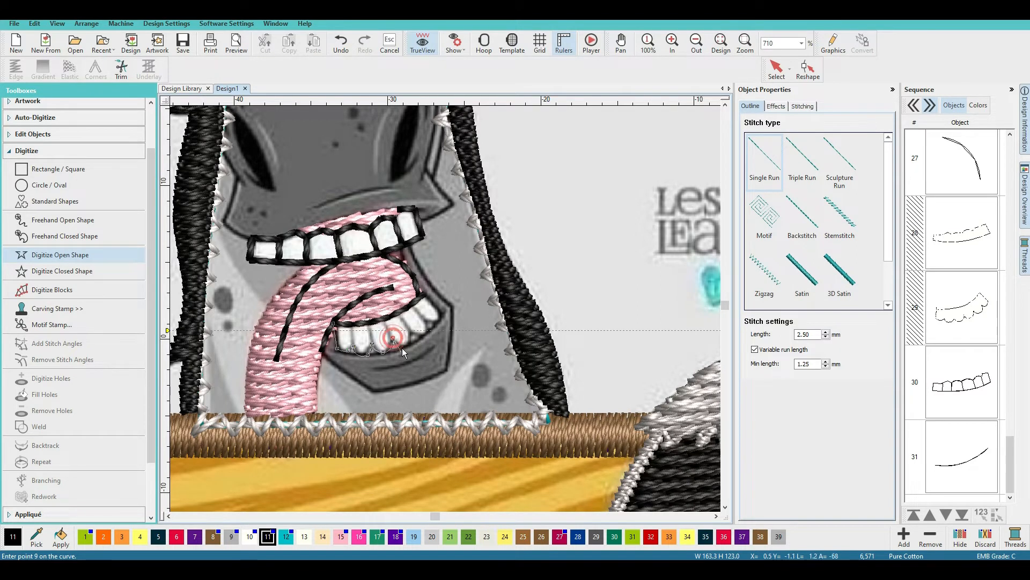
left_click(407, 345)
left_click(411, 331)
left_click(423, 332)
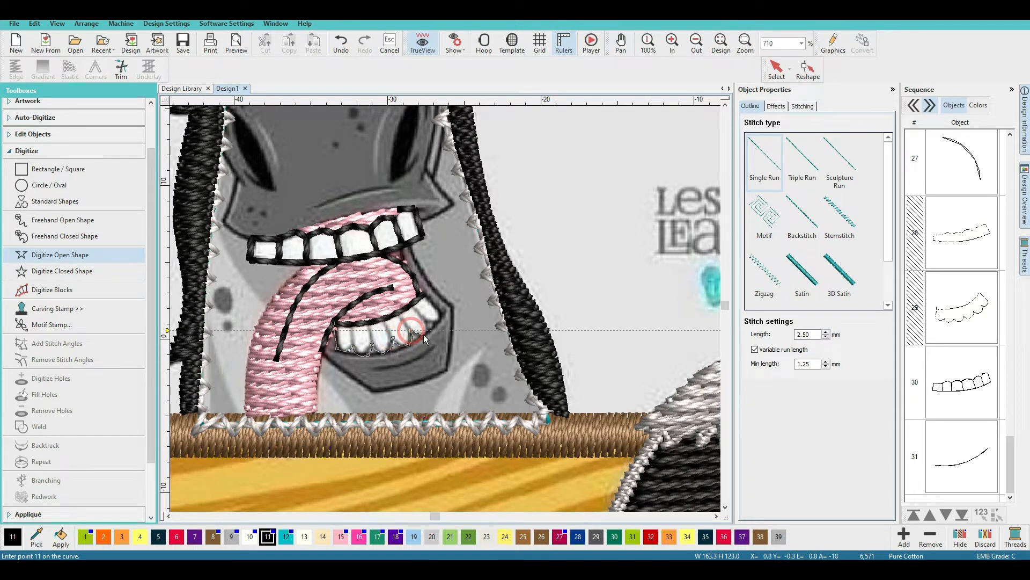
left_click(427, 322)
left_click(438, 319)
left_click(438, 311)
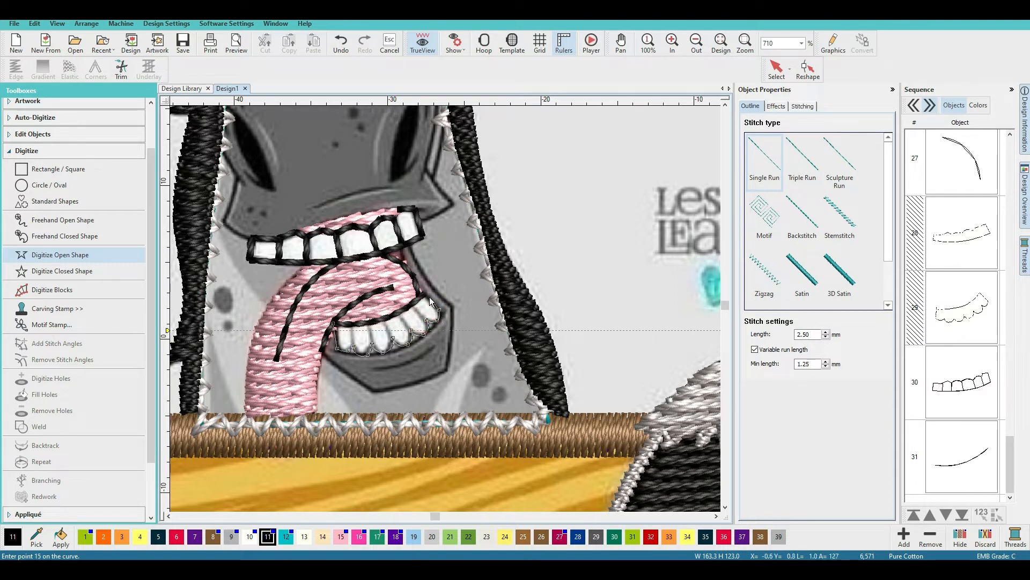
left_click(424, 295)
key("Return")
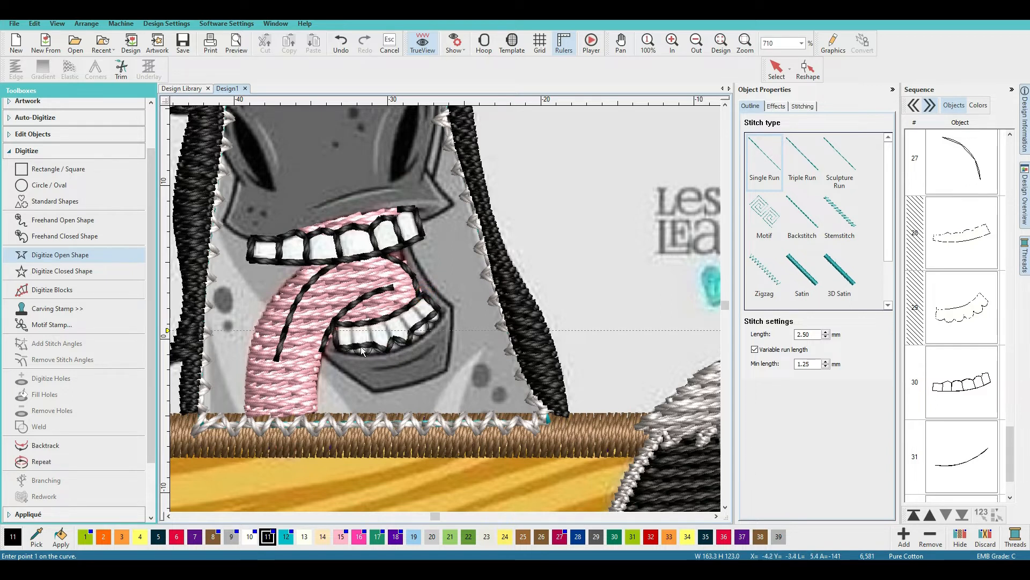
key("Escape")
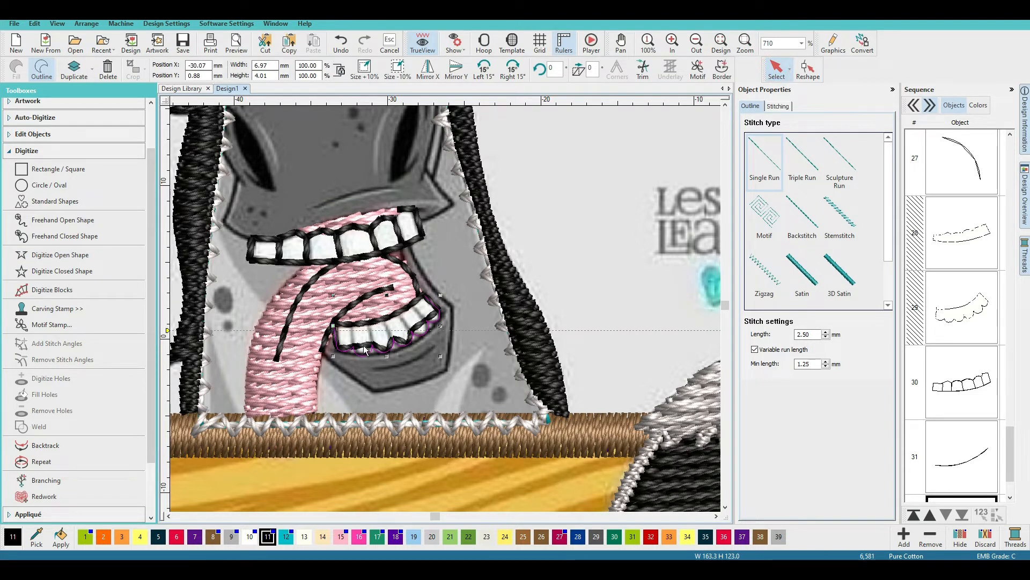
Reshape the lower-teeth outline, object 32, by shifting the curve point under the first tooth and making the second tooth's bottom point a corner
scroll(365, 349, "up", 2)
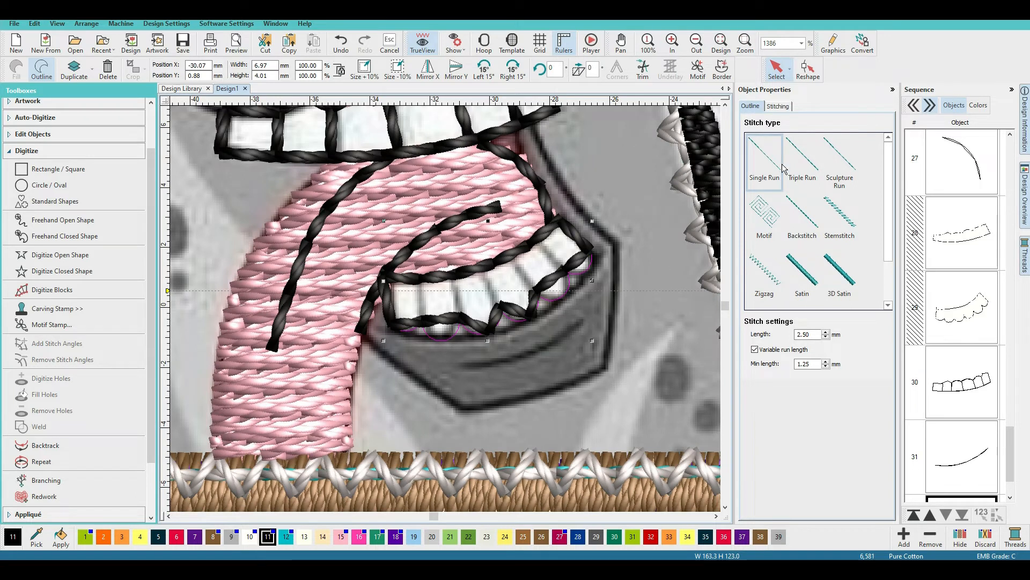
left_click(543, 291)
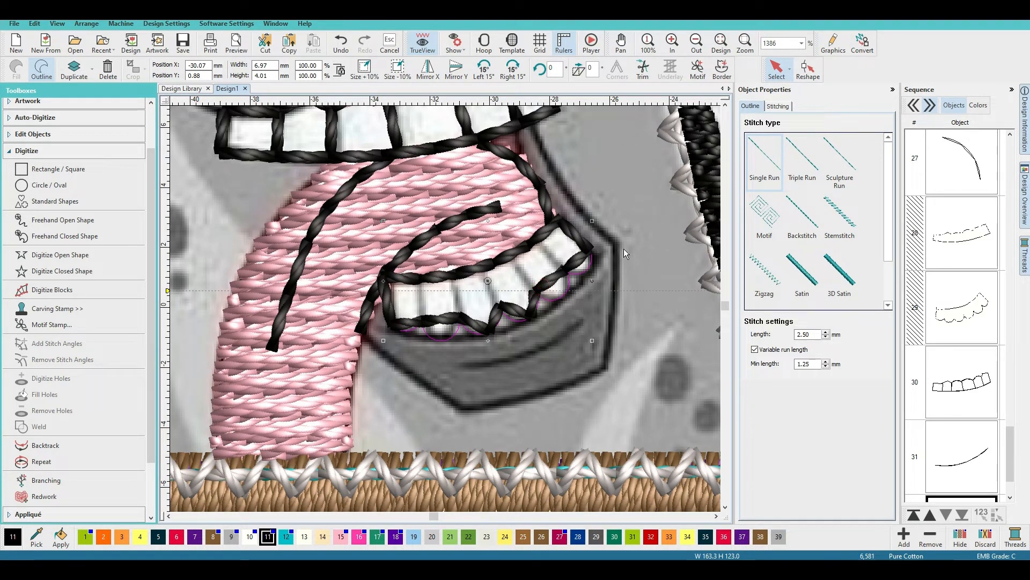
scroll(960, 356, "down", 1)
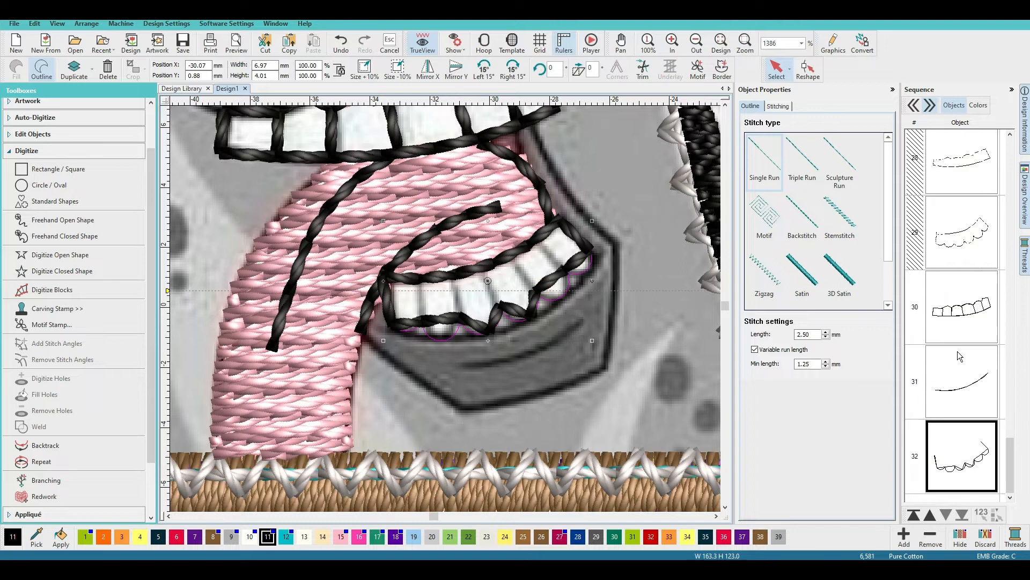
left_click(962, 473)
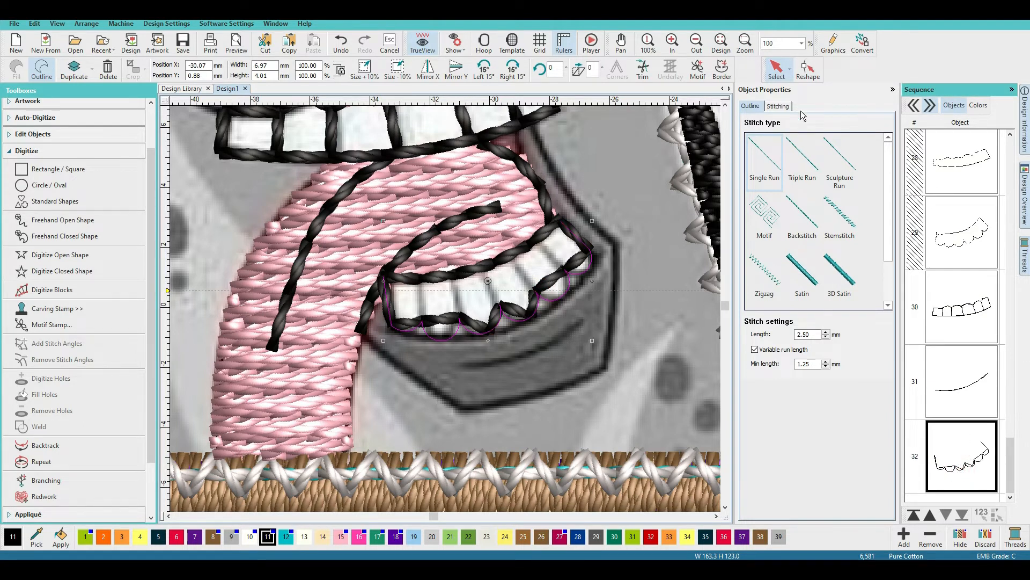
left_click(810, 76)
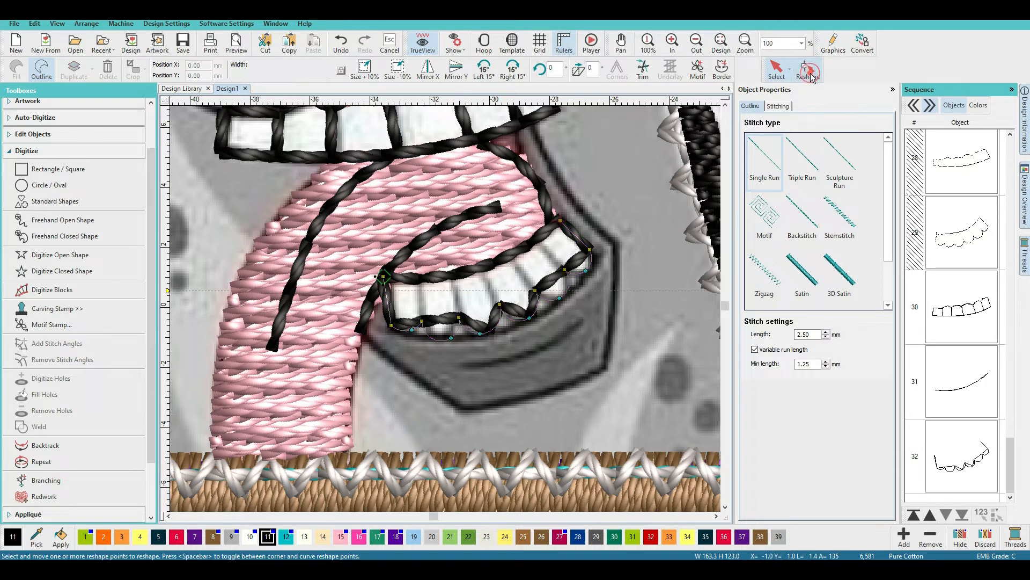
left_click(440, 340)
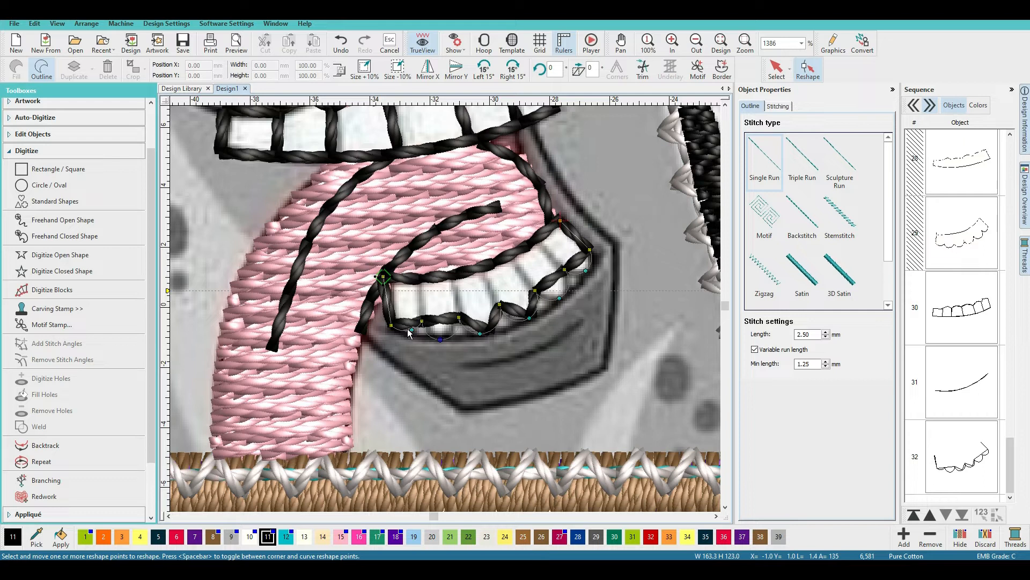
left_click_drag(411, 330, 403, 331)
key("Return")
left_click(440, 340)
key("space")
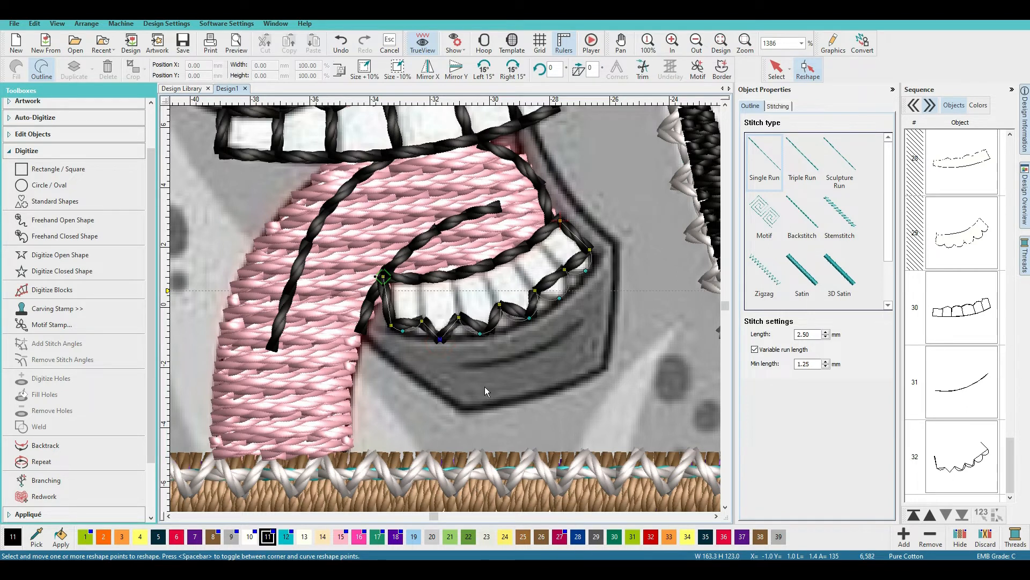
left_click(440, 336)
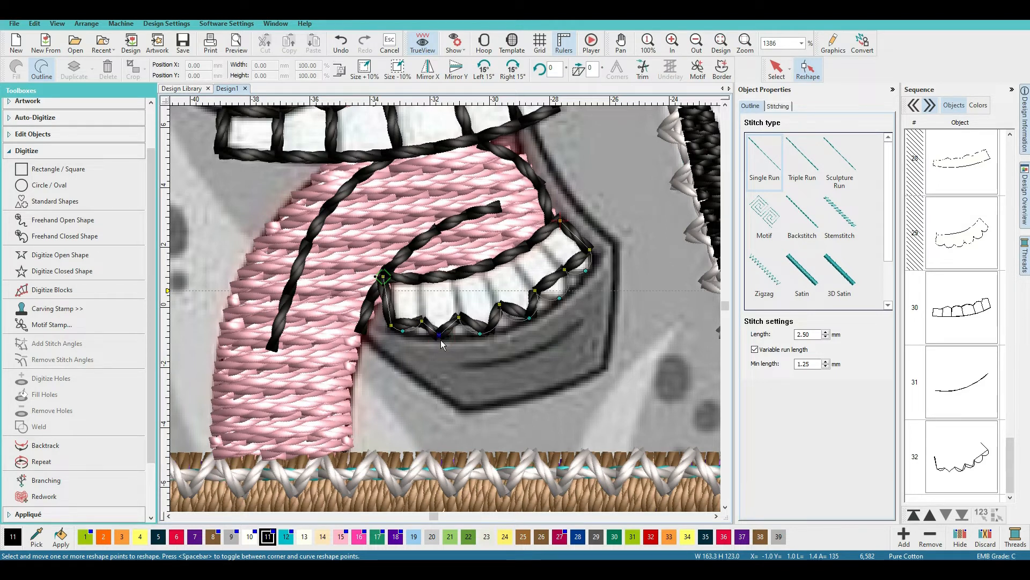
key("space")
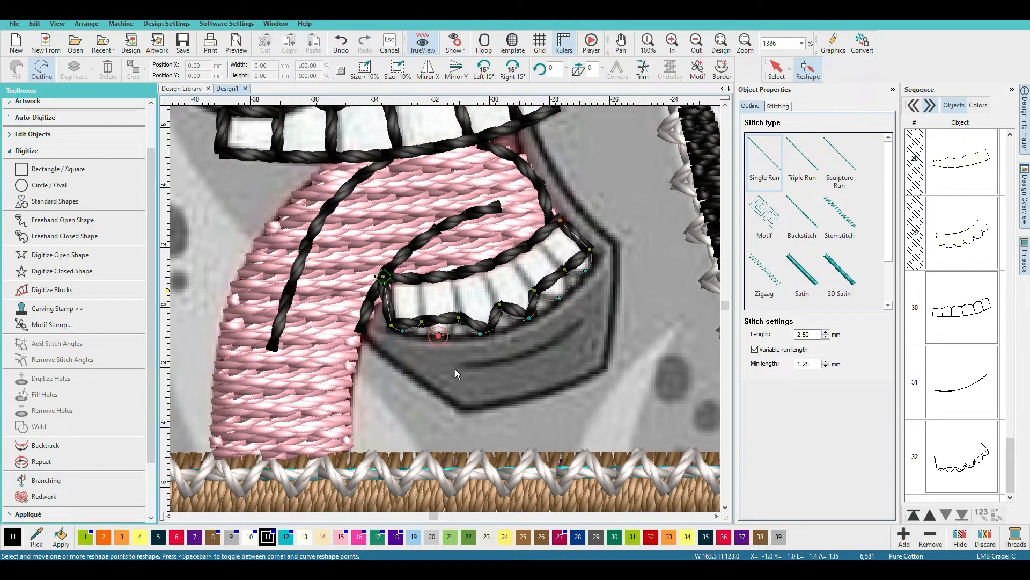
key("space")
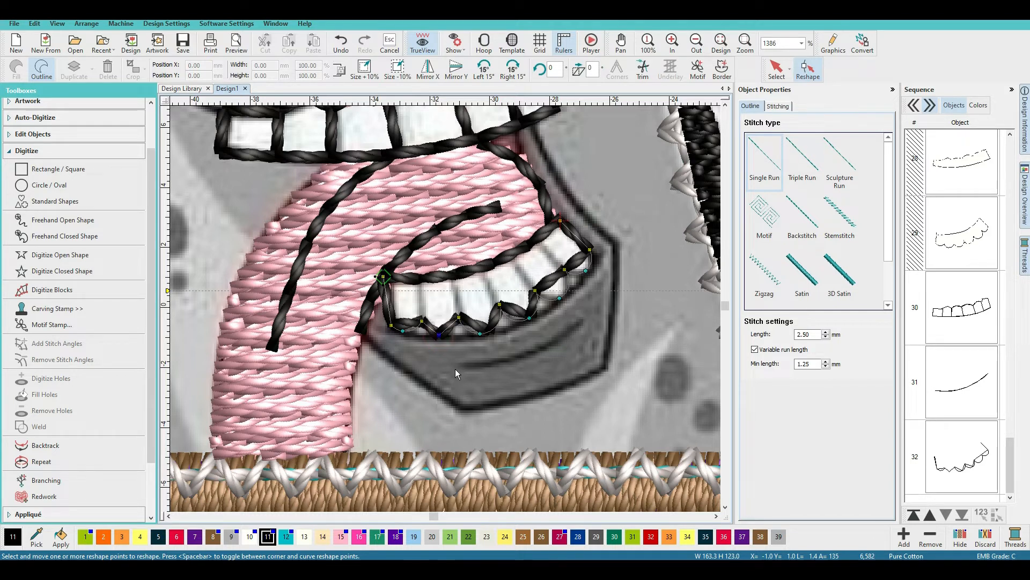
Convert the two curve points under the rightmost lower teeth to corner points
left_click(559, 298)
key("space")
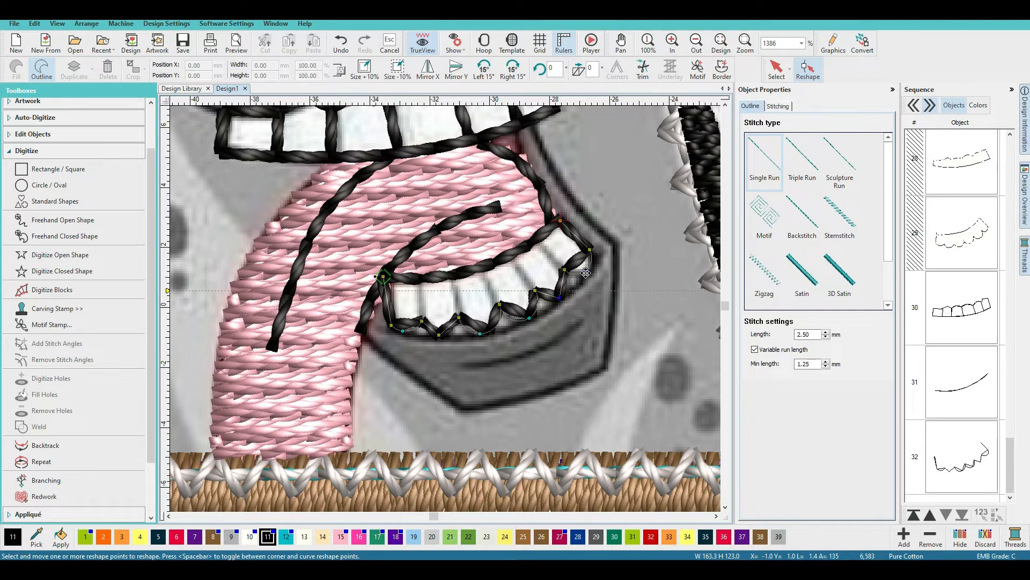
left_click(586, 272)
key("space")
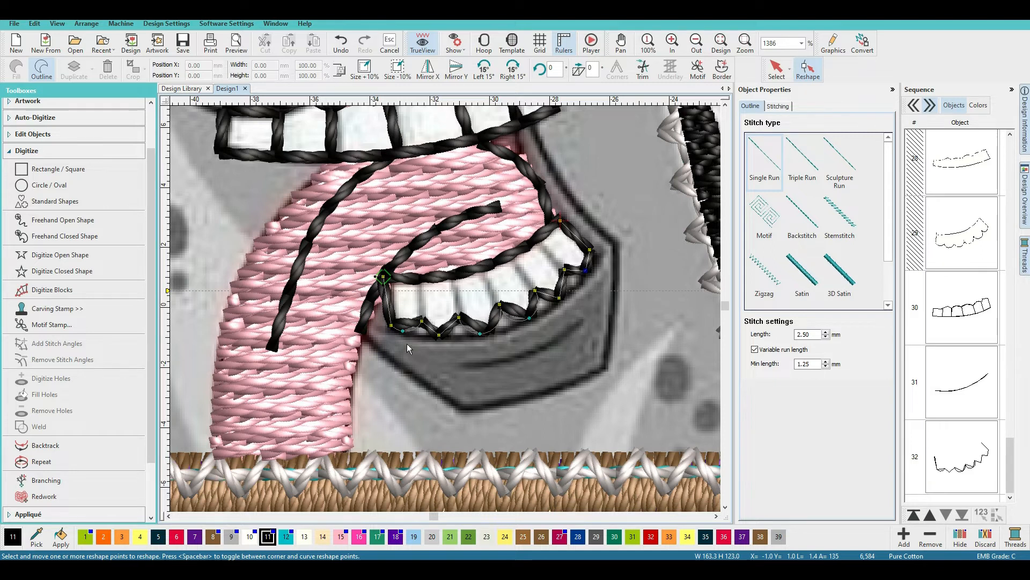
Move the outline's lower-left corner and the notch points between teeth down to the teeth's bottom edge, and make the third tooth's bottom point a corner
left_click_drag(391, 325, 388, 335)
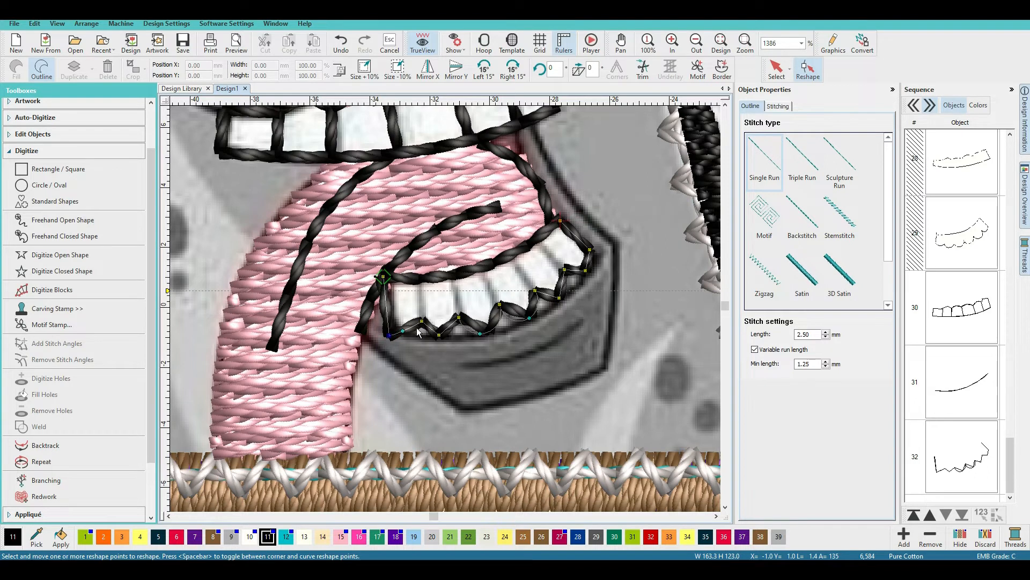
left_click_drag(422, 322, 573, 280)
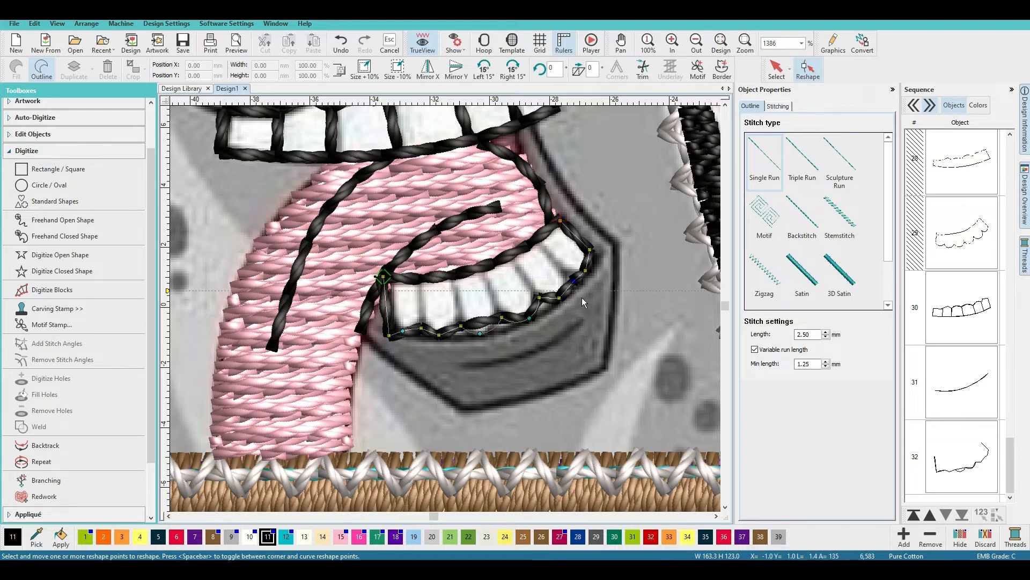
left_click(480, 334)
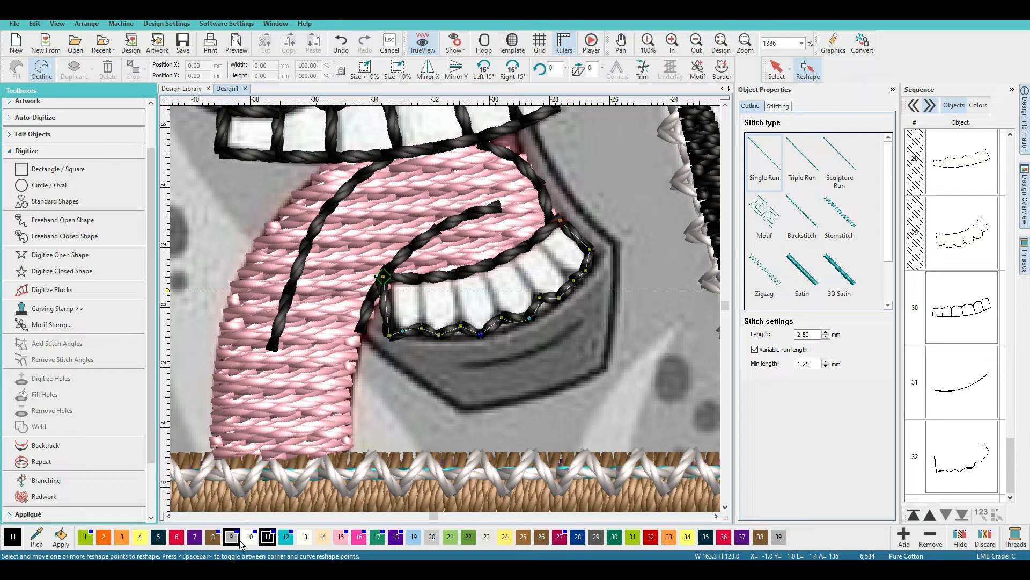
Digitize five open single-run lines dividing the lower teeth, each from the upper gum line down to the bottom outline
left_click(38, 256)
left_click(422, 283)
left_click(422, 328)
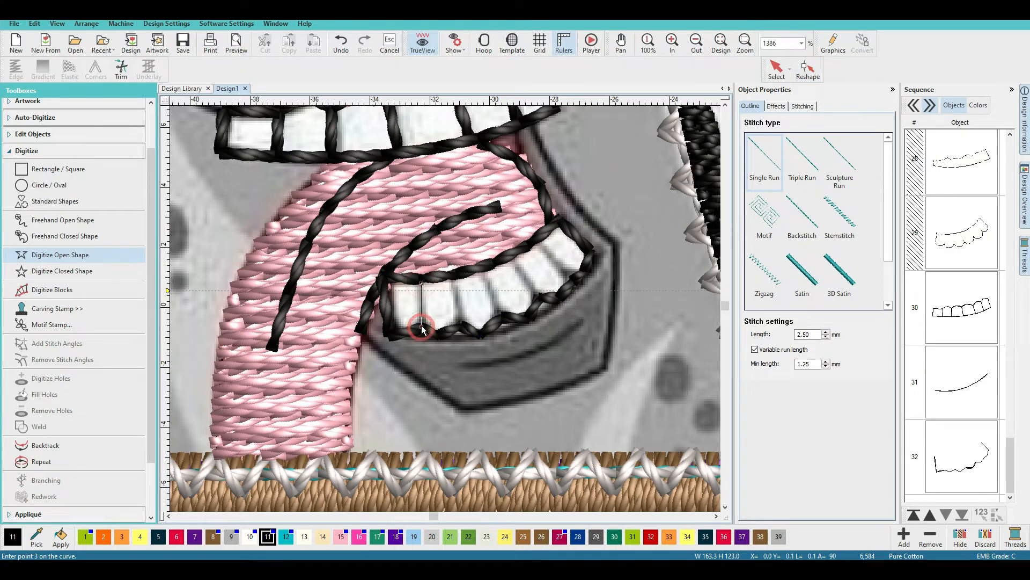
key("Escape")
left_click(456, 278)
key("Escape")
left_click(481, 266)
key("Escape")
left_click(511, 253)
key("Escape")
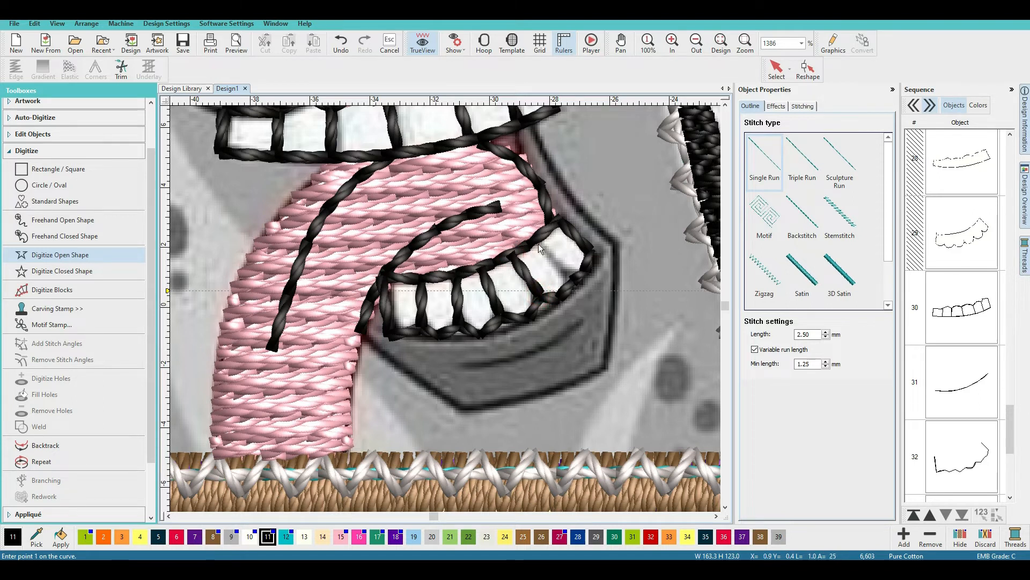
left_click(535, 241)
key("Escape")
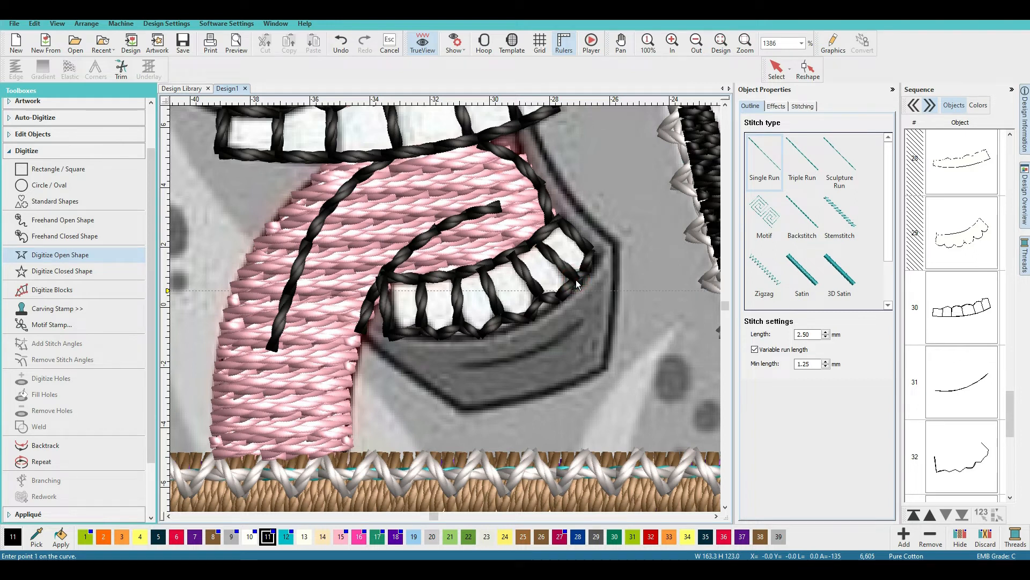
Select all black lower-teeth outlines, objects 31 to 38, and group them
scroll(954, 378, "down", 2)
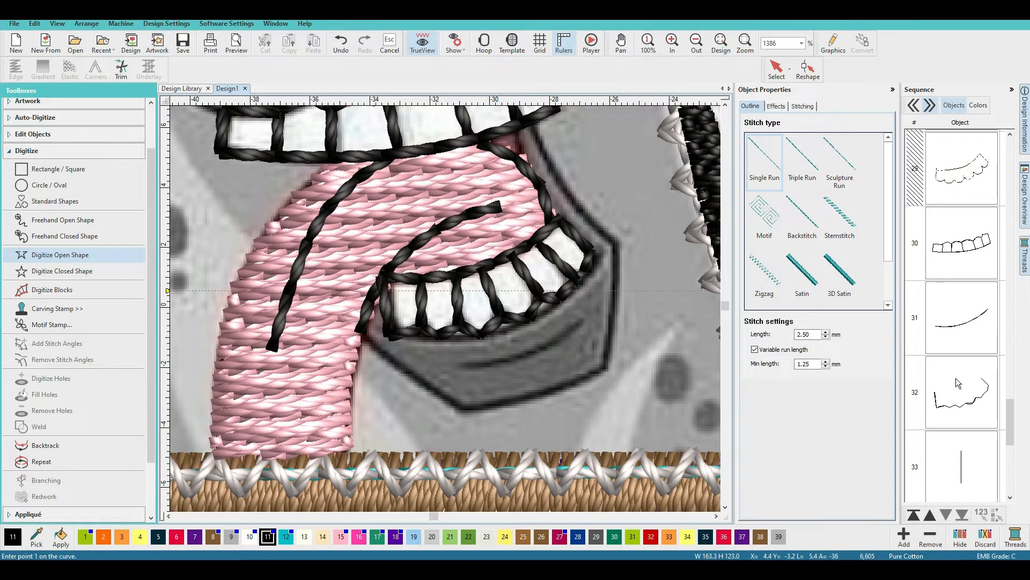
left_click(949, 271)
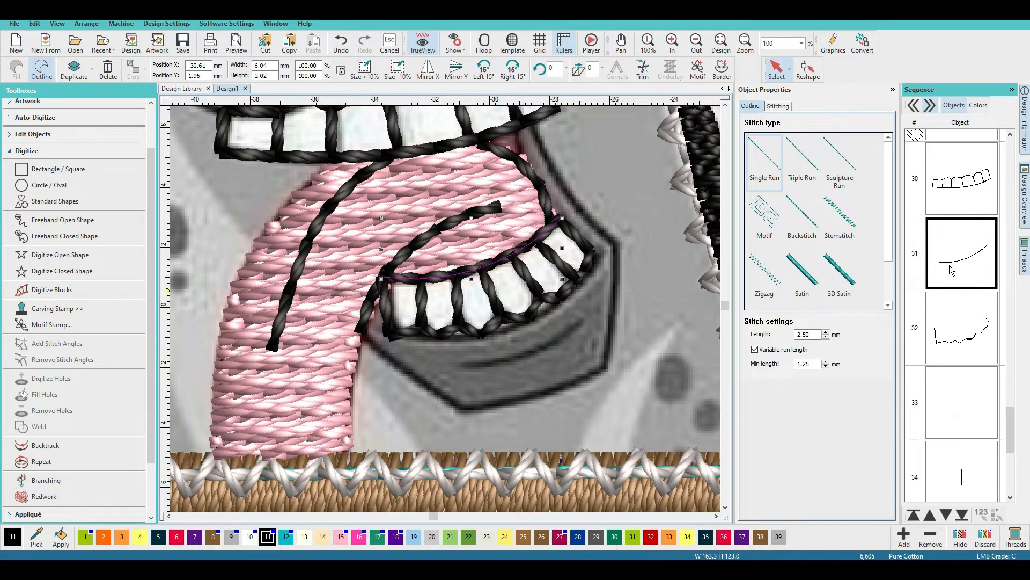
scroll(950, 270, "down", 4)
left_click(954, 469, "shift")
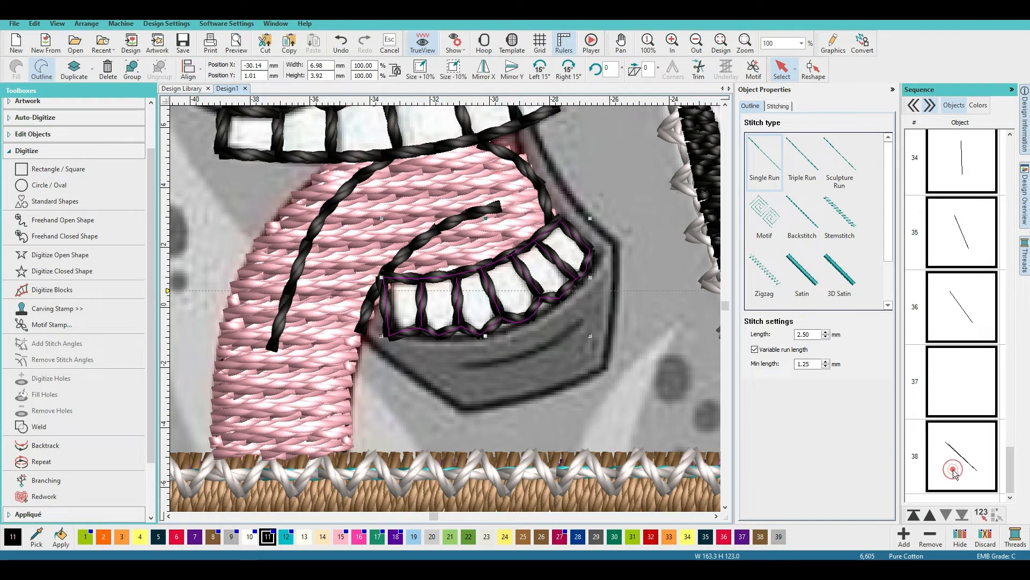
left_click(961, 392, "shift")
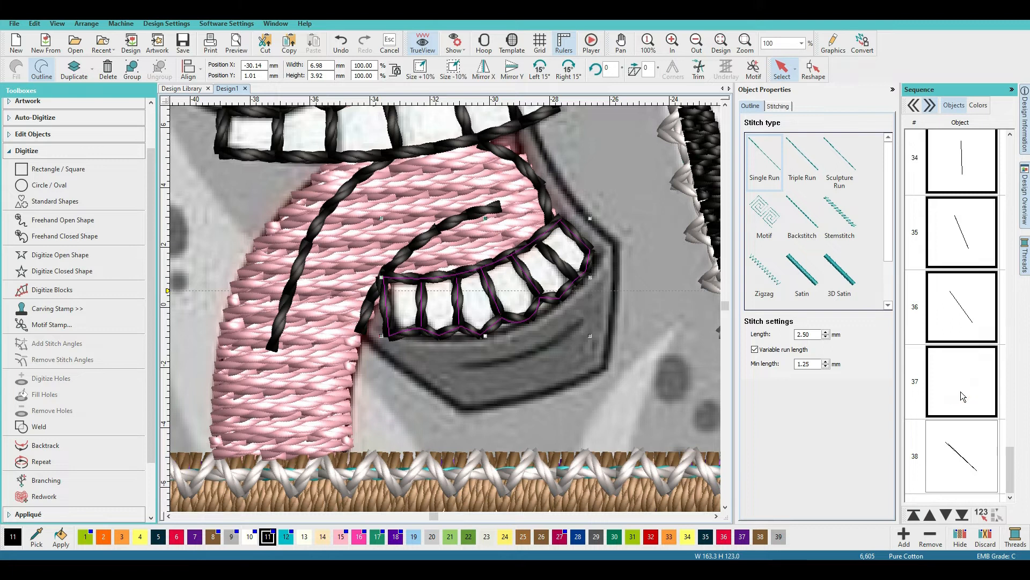
left_click(968, 471)
left_click(969, 471, "shift")
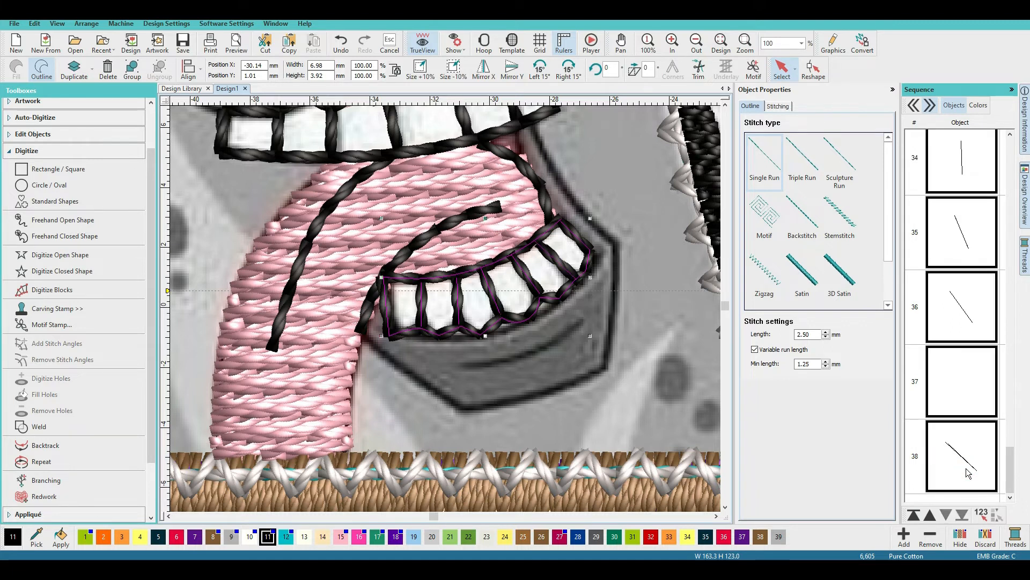
right_click(965, 472)
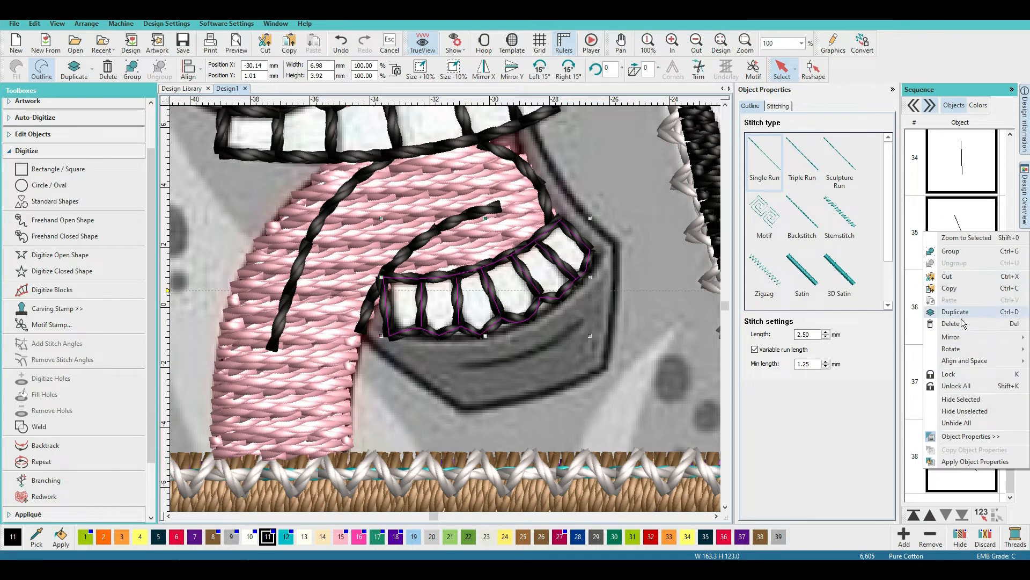
left_click(959, 252)
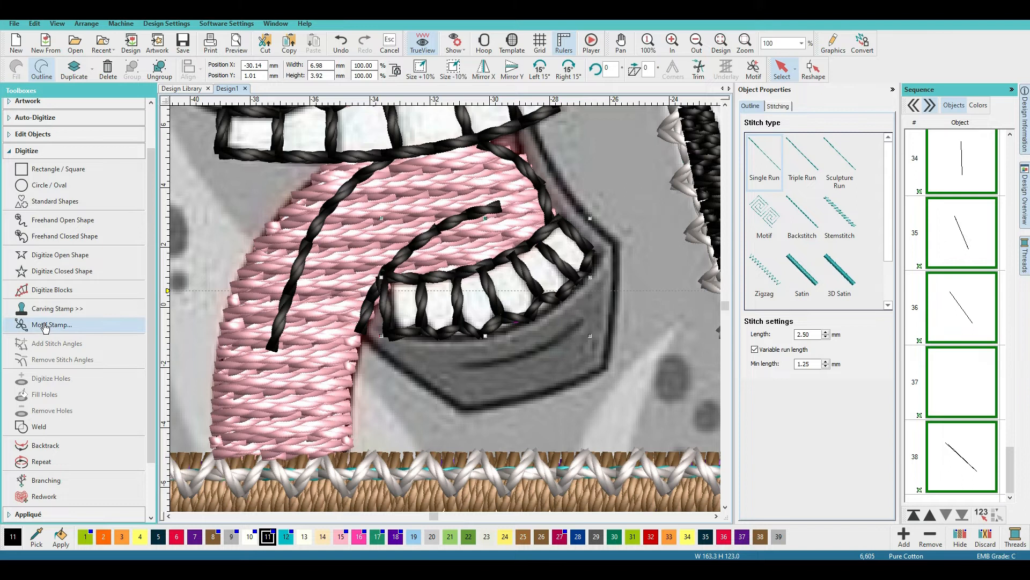
Branch the grouped lower-teeth outlines with the entry point at the upper-left corner and the exit point at the upper-right end
left_click(50, 483)
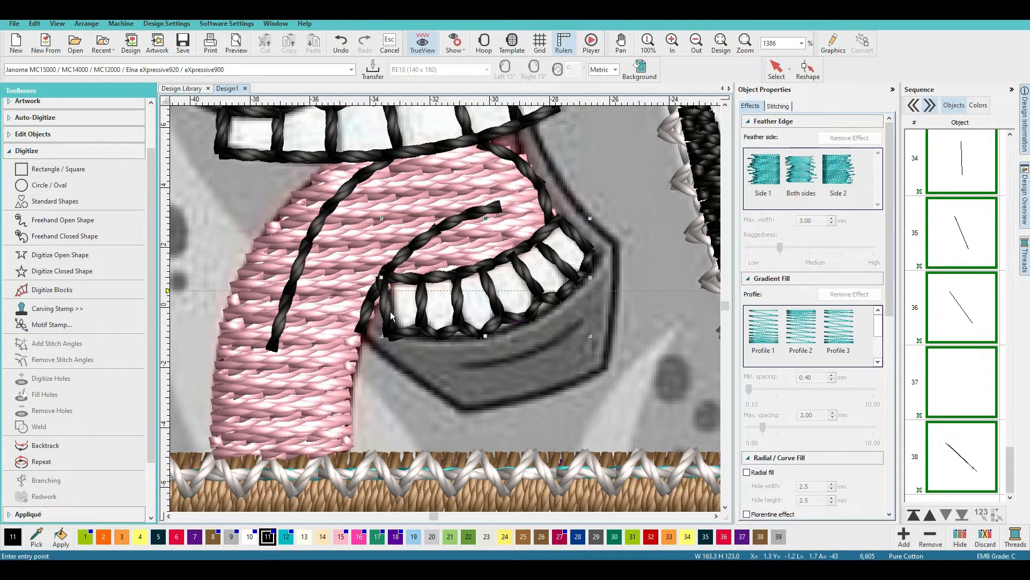
left_click(383, 278)
left_click(559, 224)
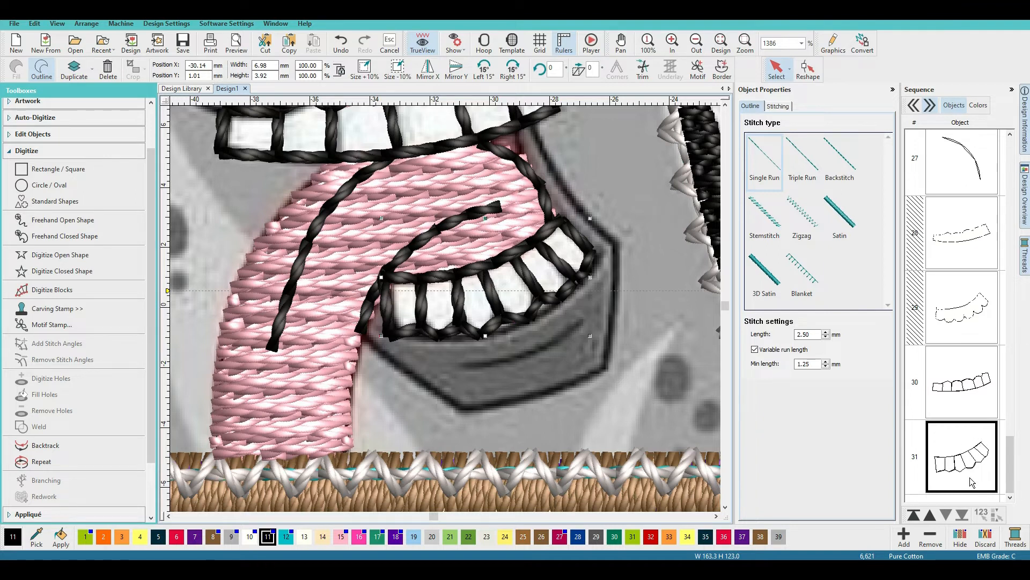
Unhide the white teeth fills, objects 28 and 29, and clear the selection
right_click(941, 308)
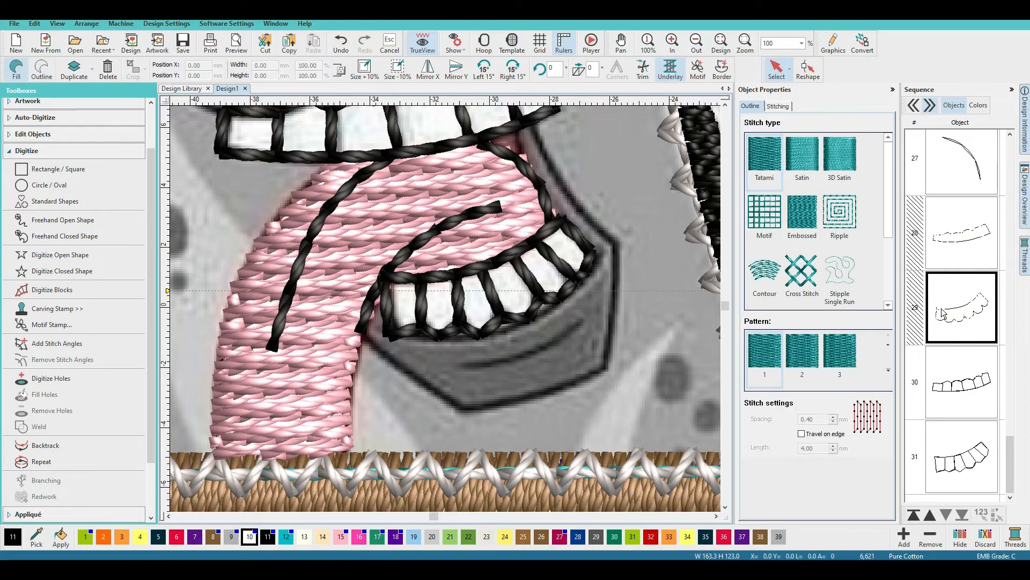
left_click(960, 502)
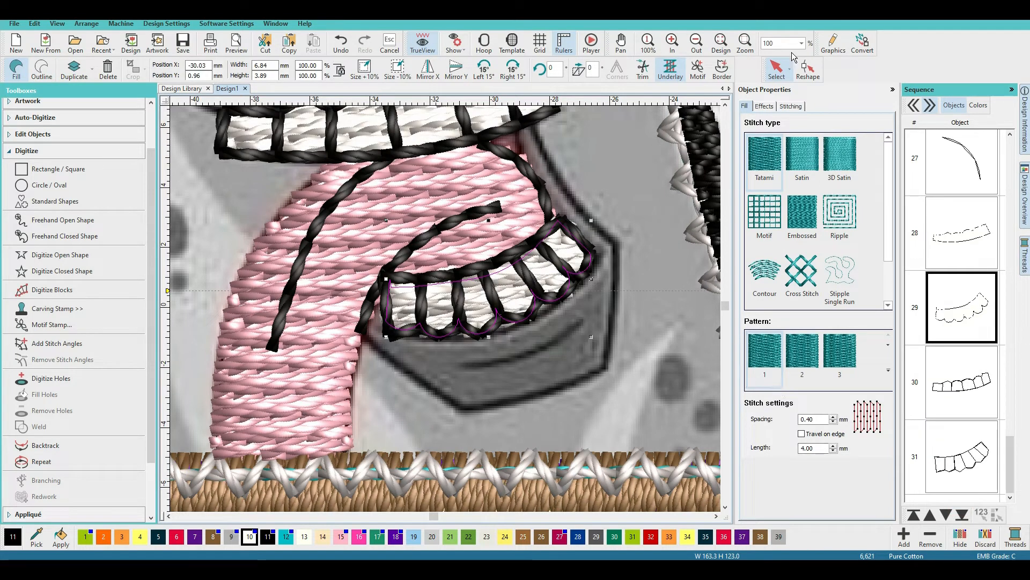
left_click(611, 194)
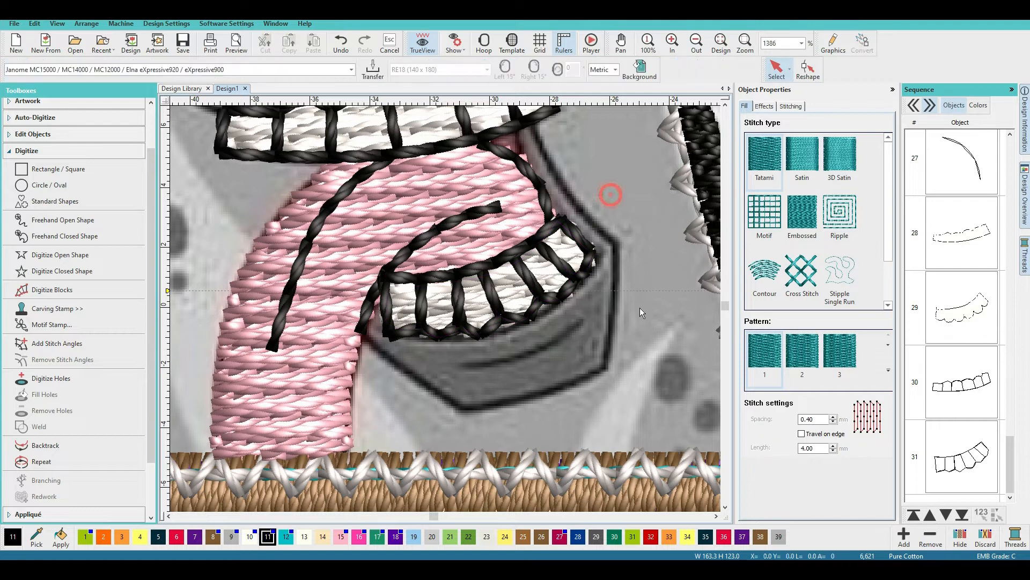
scroll(446, 308, "down", 4)
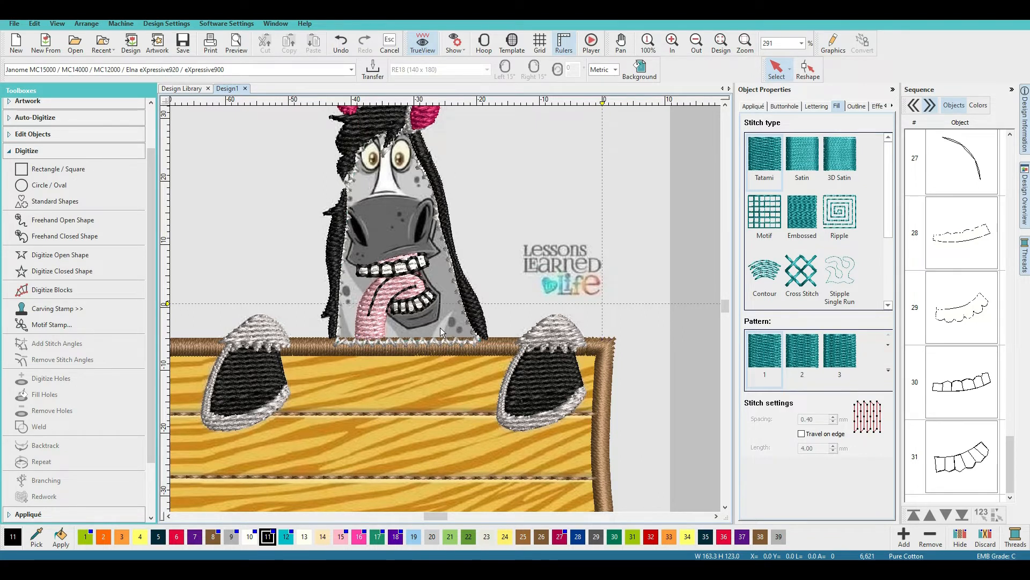
scroll(440, 327, "up", 2)
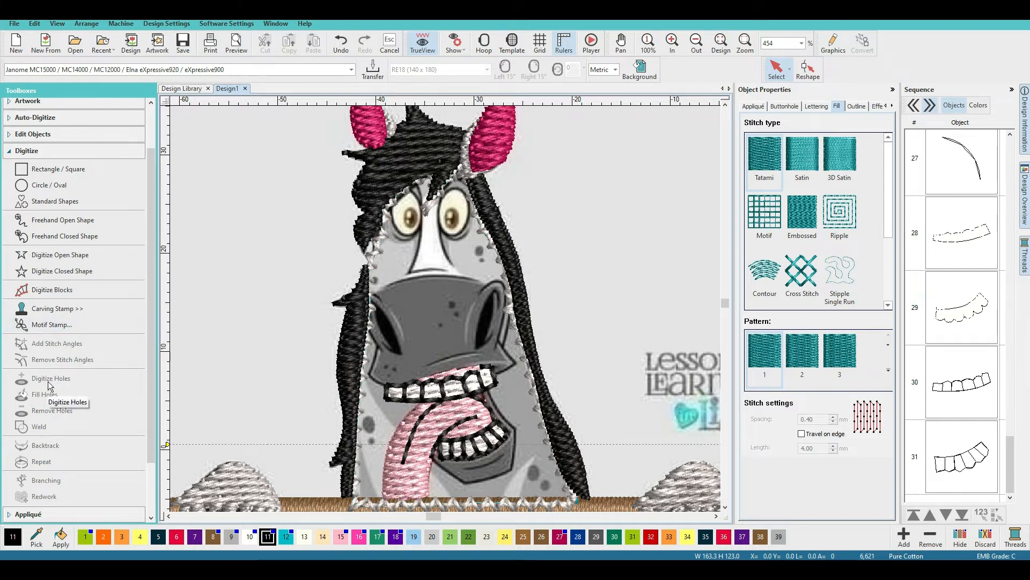
Digitize the black opening of the horse's right-hand nostril as a closed single-run shape, about 2.2 by 6 mm
left_click(75, 271)
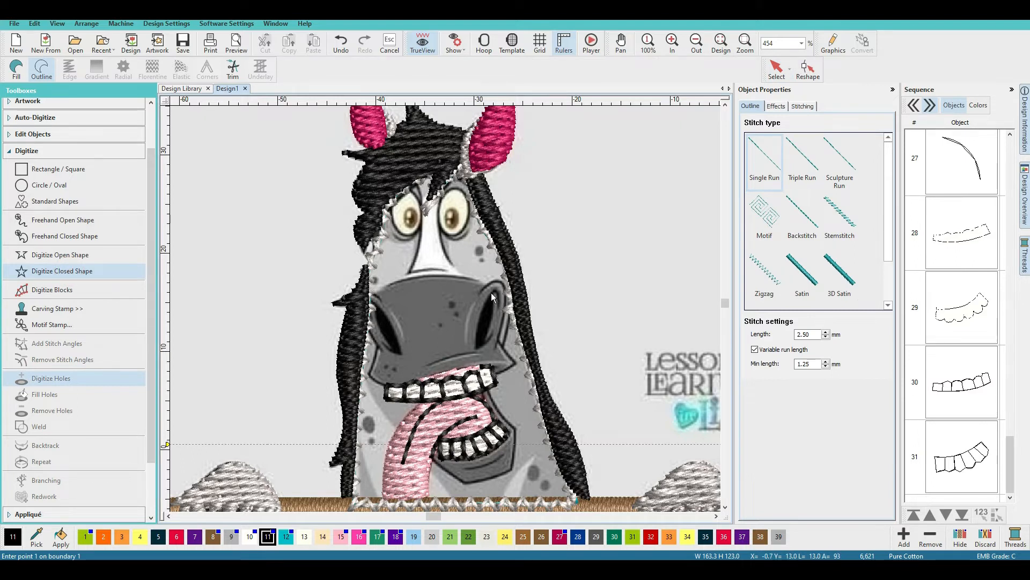
scroll(447, 308, "up", 2)
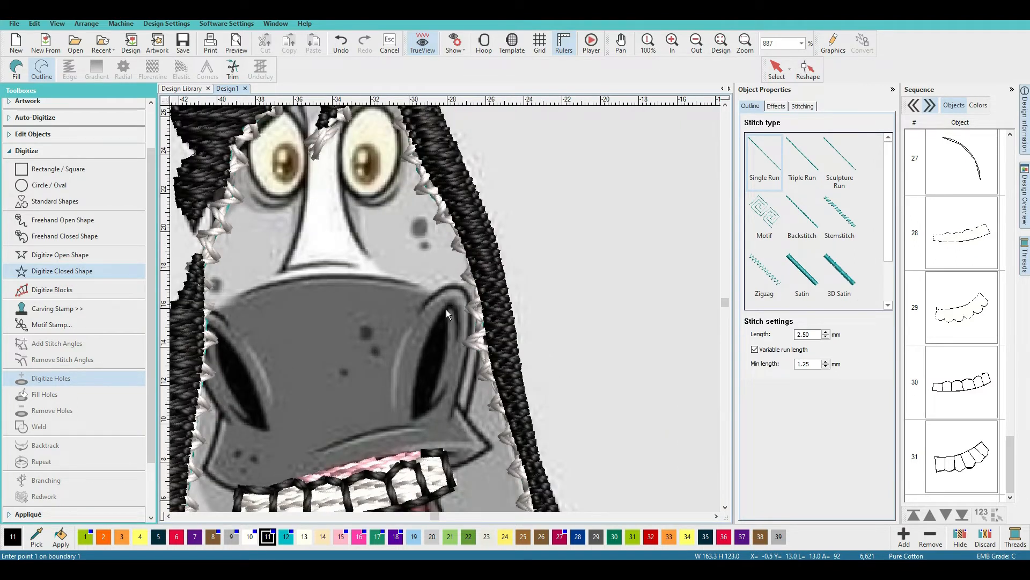
left_click(447, 306)
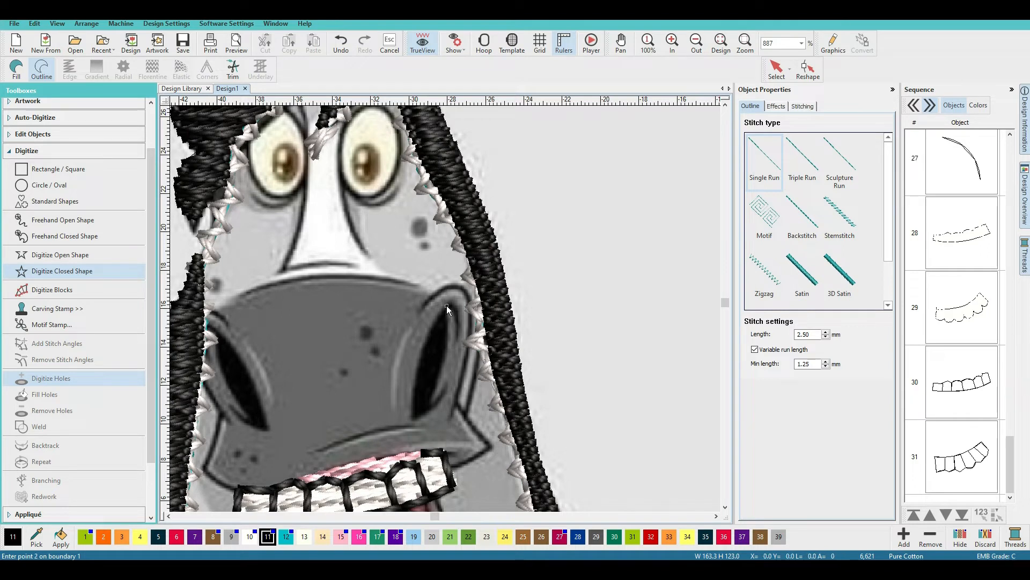
left_click(420, 355)
left_click(417, 382)
left_click(411, 410)
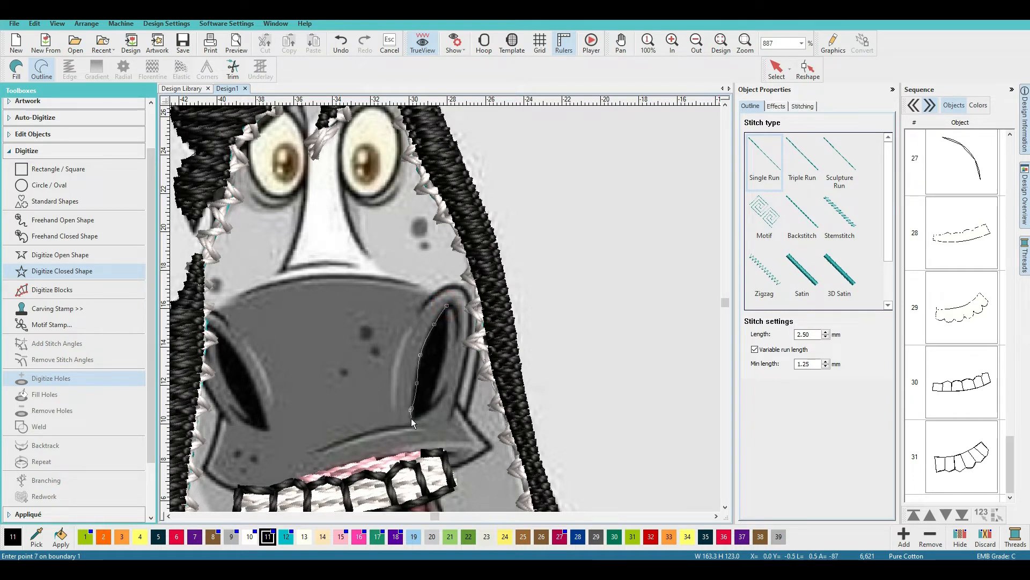
key("BackSpace")
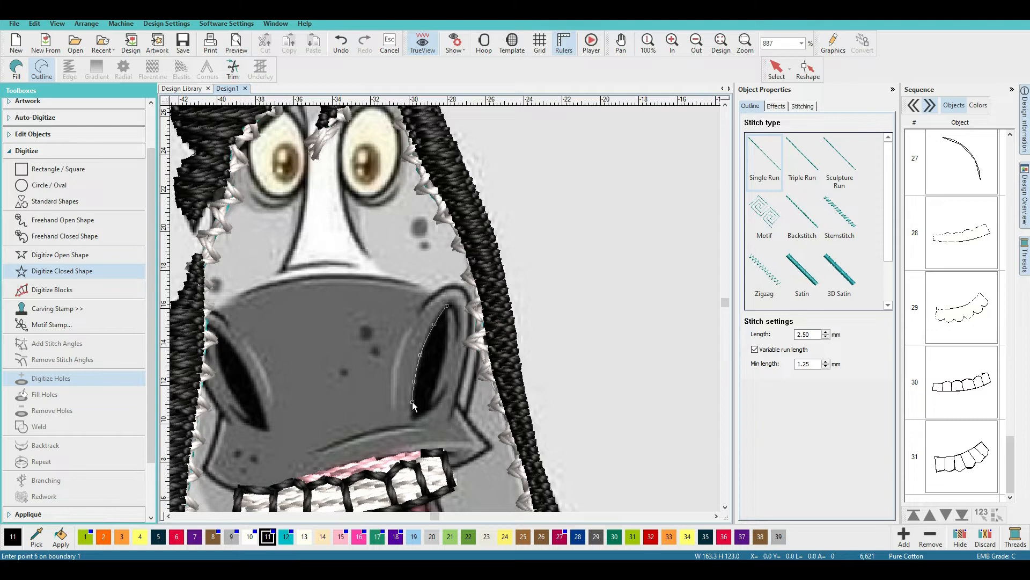
left_click(410, 418)
left_click(413, 420)
left_click(440, 375)
left_click(450, 340)
key("Return")
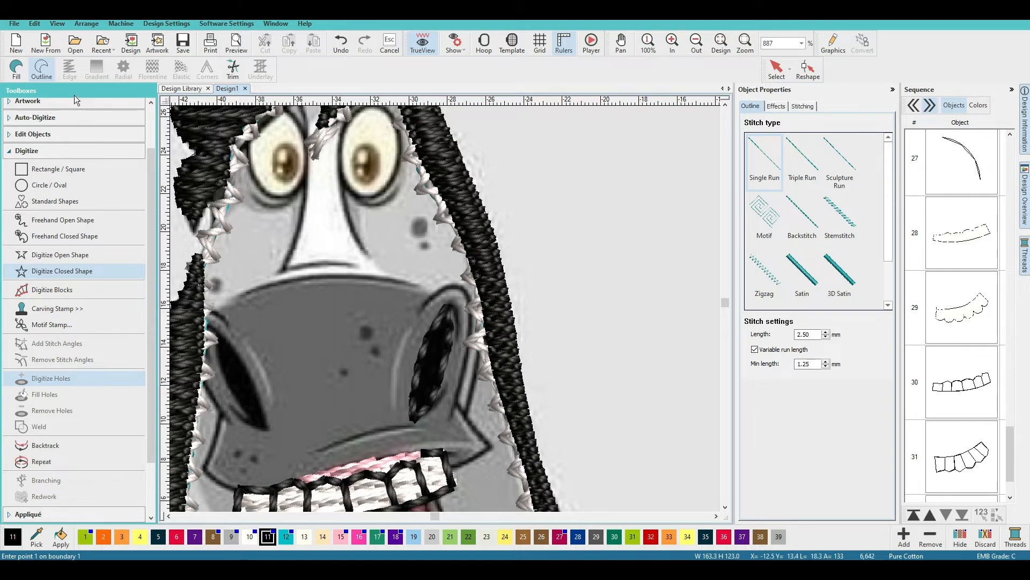
Convert the nostril shape, object 32, from an outline to a Tatami fill
scroll(1014, 409, "down", 1)
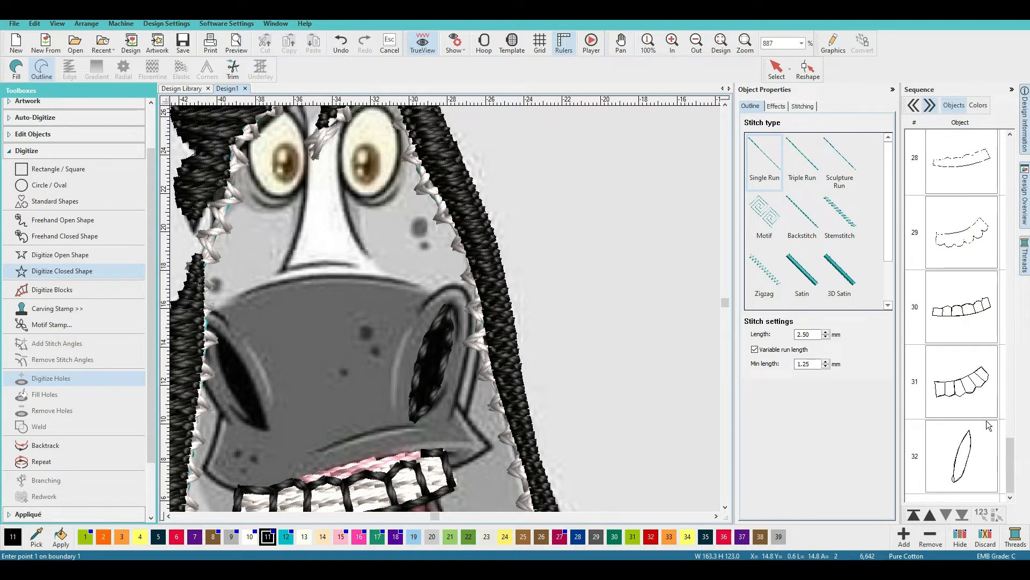
left_click(961, 454)
left_click(16, 68)
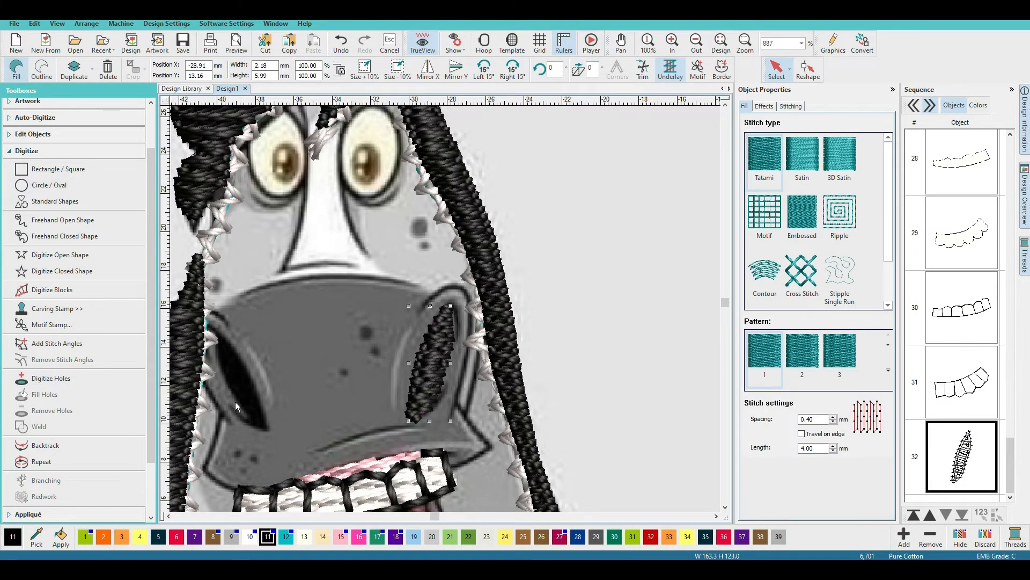
Digitize the black opening of the left-hand nostril as a closed Tatami fill
left_click_drag(437, 517, 437, 514)
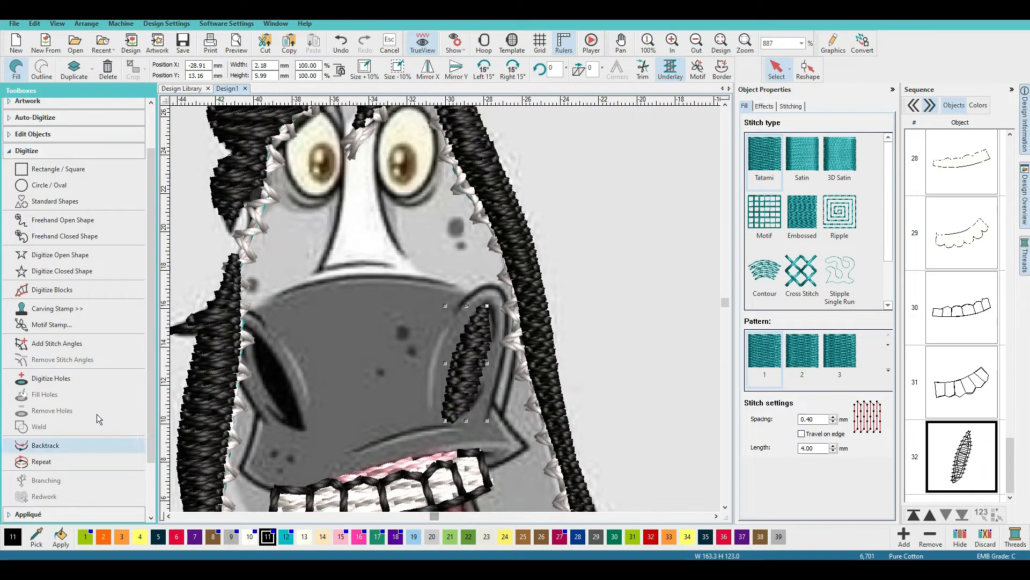
left_click(45, 270)
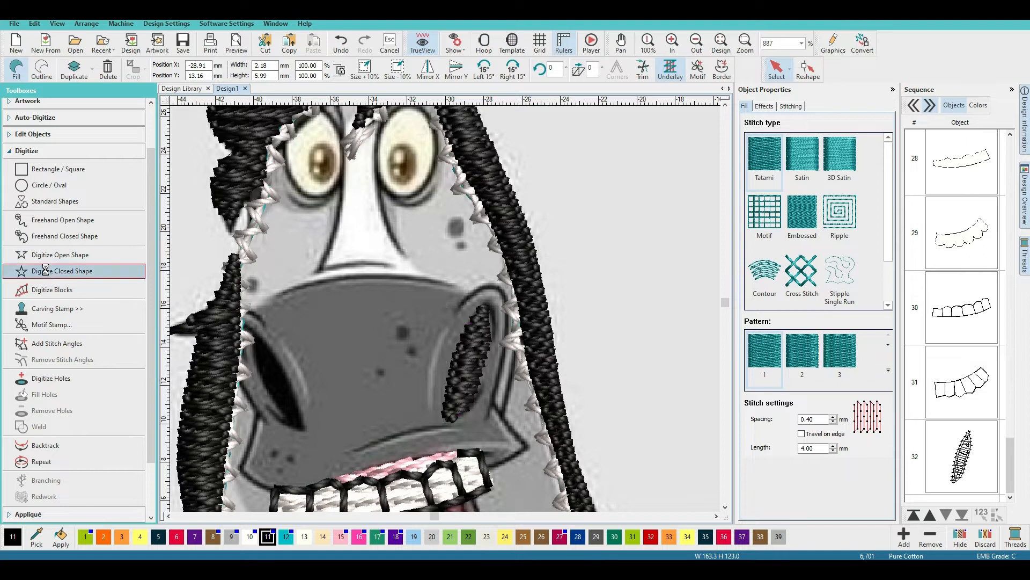
left_click(245, 325)
left_click(293, 394)
left_click(304, 430)
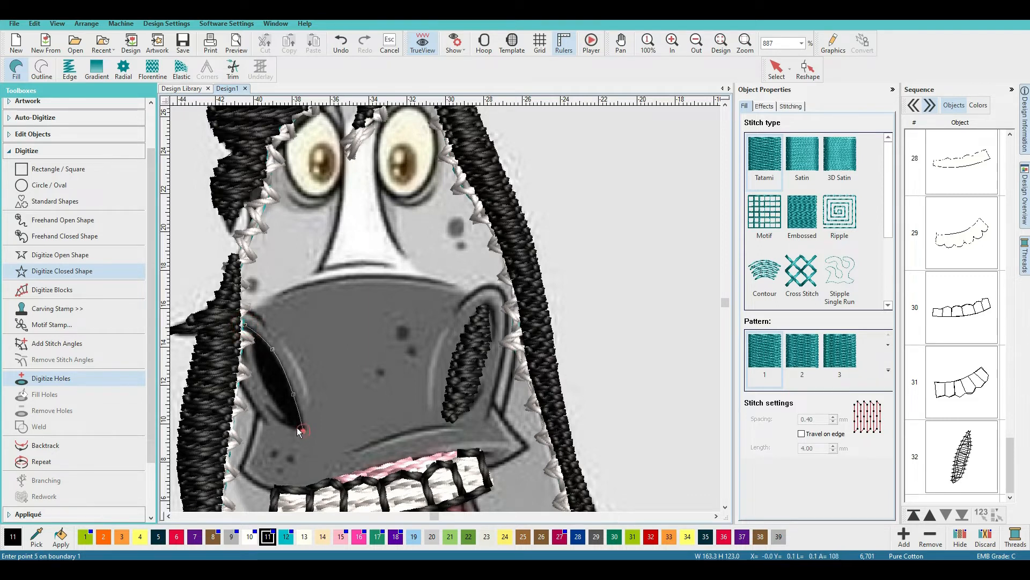
left_click(269, 401)
left_click(255, 366)
left_click(245, 337)
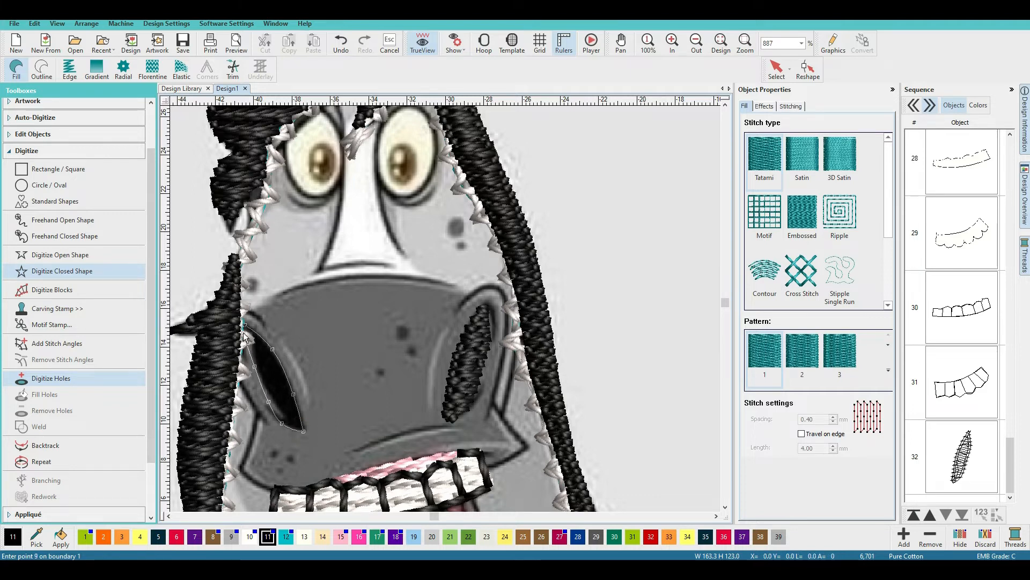
key("Return")
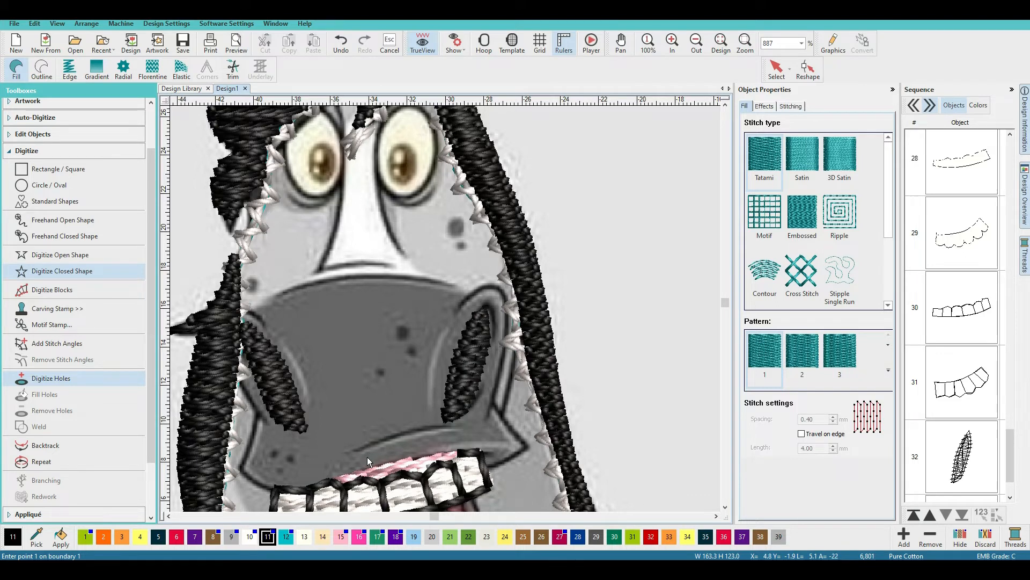
Search the thread charts for grey and assign thread 817 Grey to palette colour 20
scroll(389, 419, "down", 2)
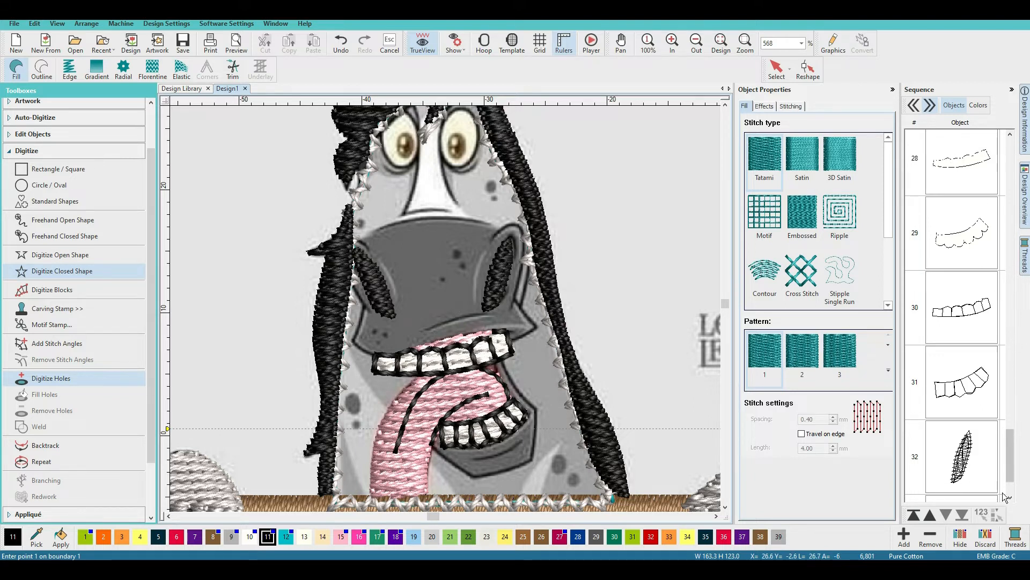
left_click(1016, 537)
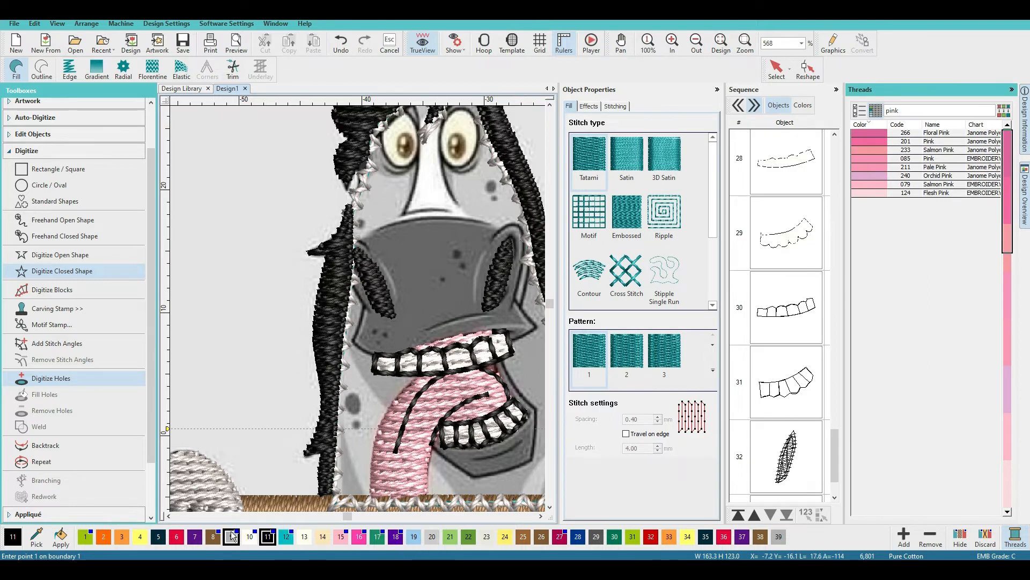
left_click(414, 537)
left_click(433, 536)
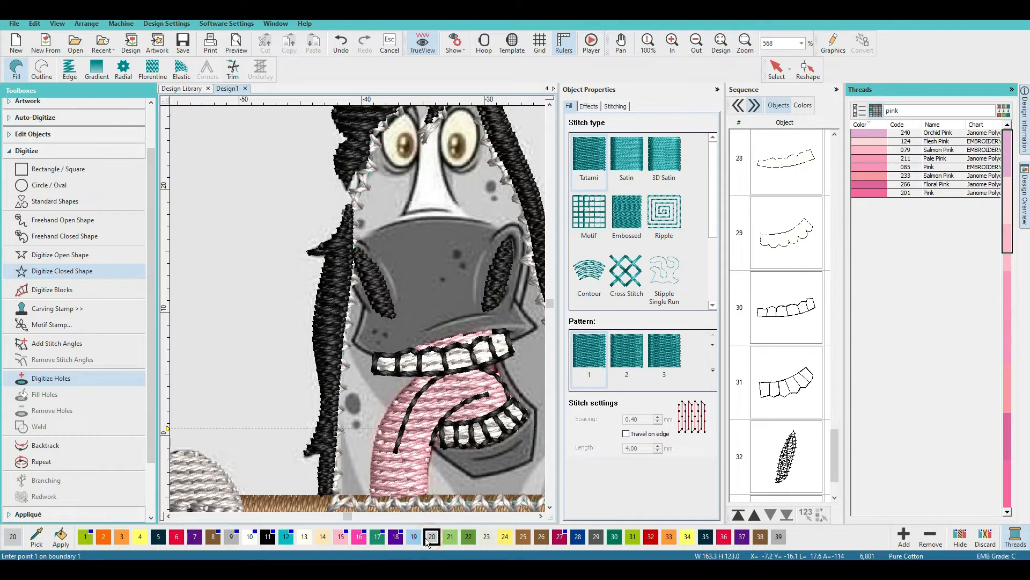
left_click(907, 108)
left_click(900, 107)
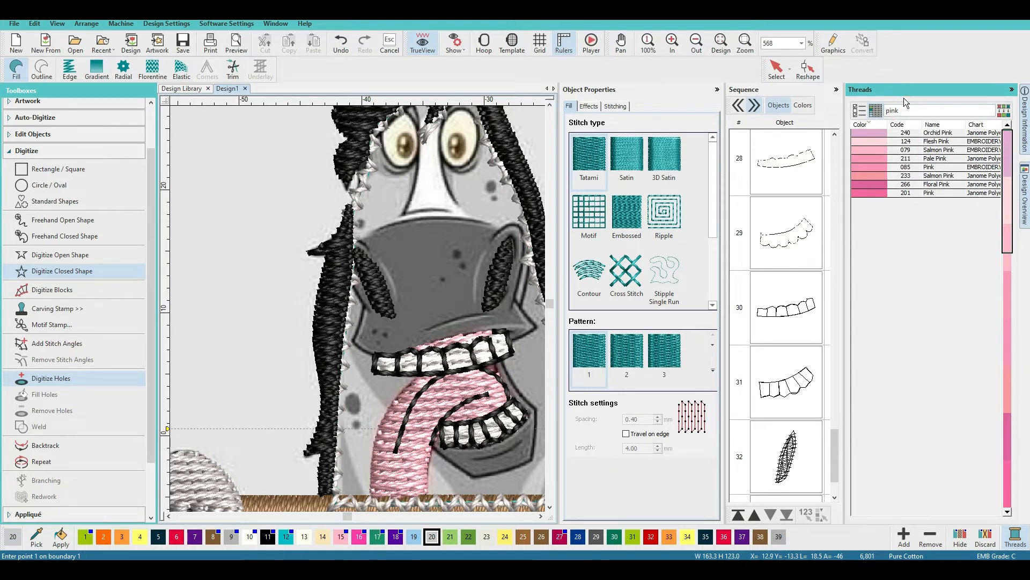
double_click(901, 109)
type("grey")
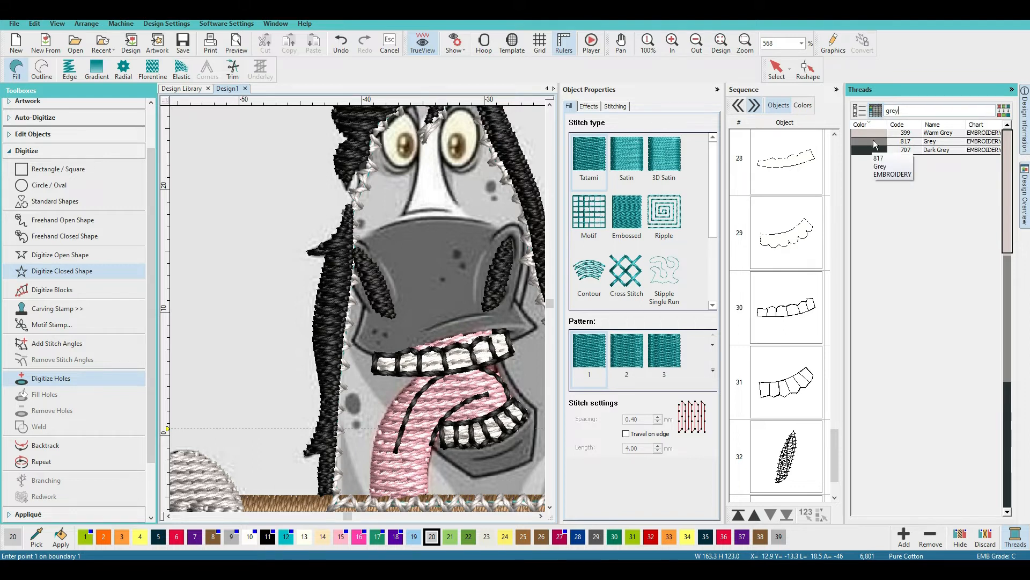
left_click(874, 143)
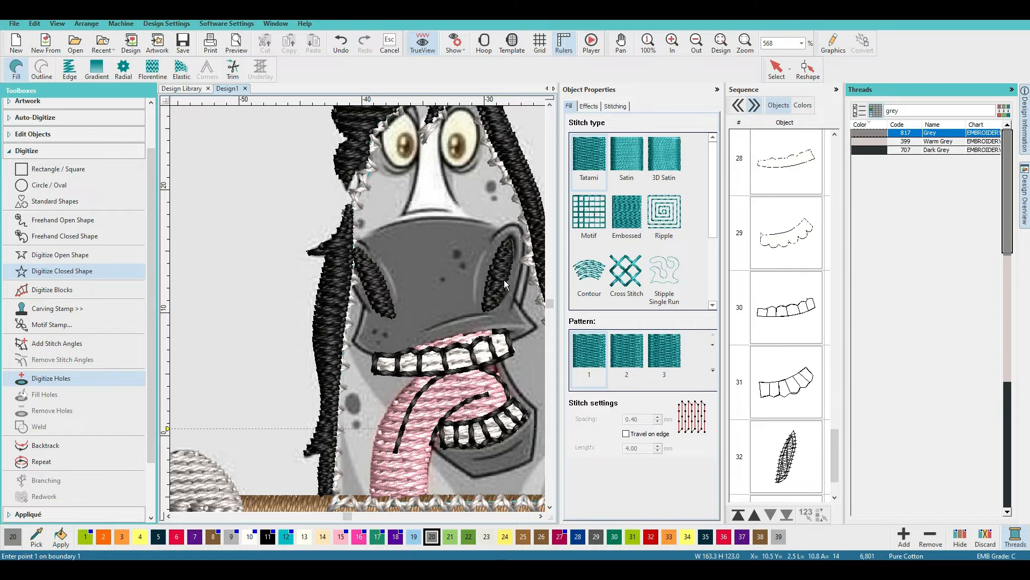
Start a closed Tatami fill in colour 20 for the muzzle, placing boundary points along its top edge to the right-hand nostril's top
left_click(354, 249)
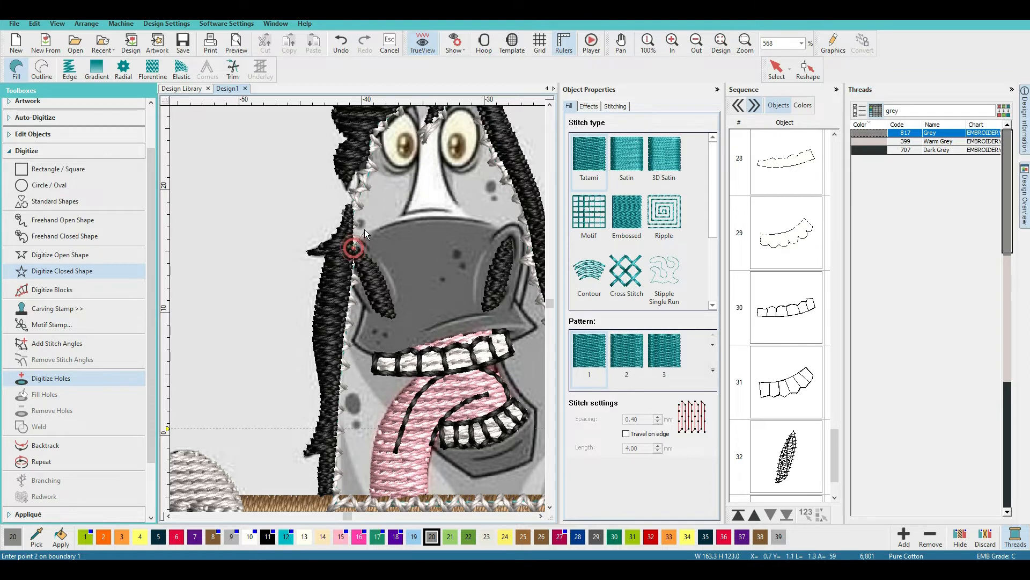
left_click(372, 231)
left_click(420, 217)
left_click(406, 263)
left_click(415, 269)
left_click(426, 262)
Continue the muzzle boundary down the outer side of the right-hand nostril and out to the pointed right lip corner
right_click(436, 272)
right_click(437, 306)
right_click(430, 334)
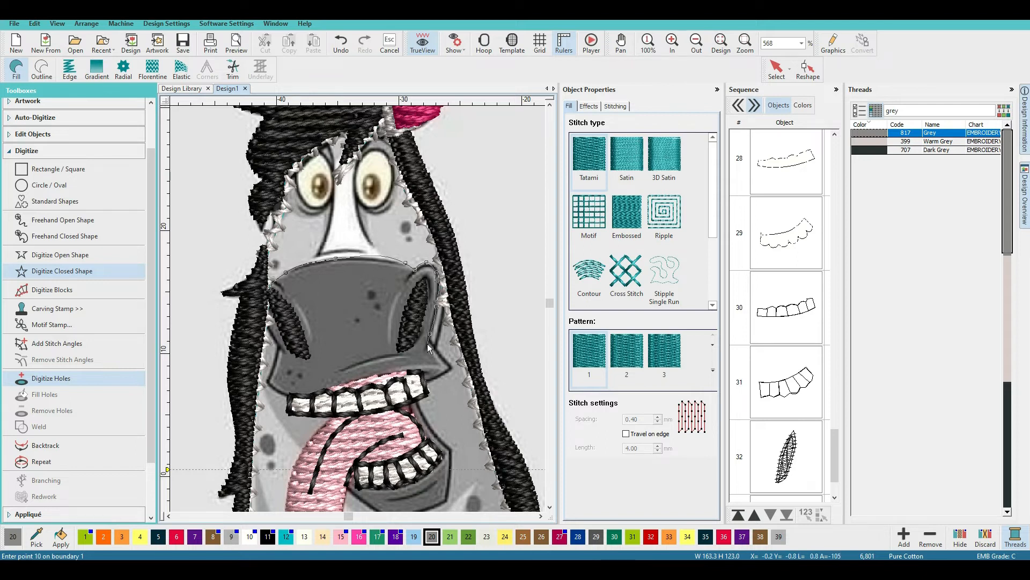
right_click(429, 337)
left_click(443, 357)
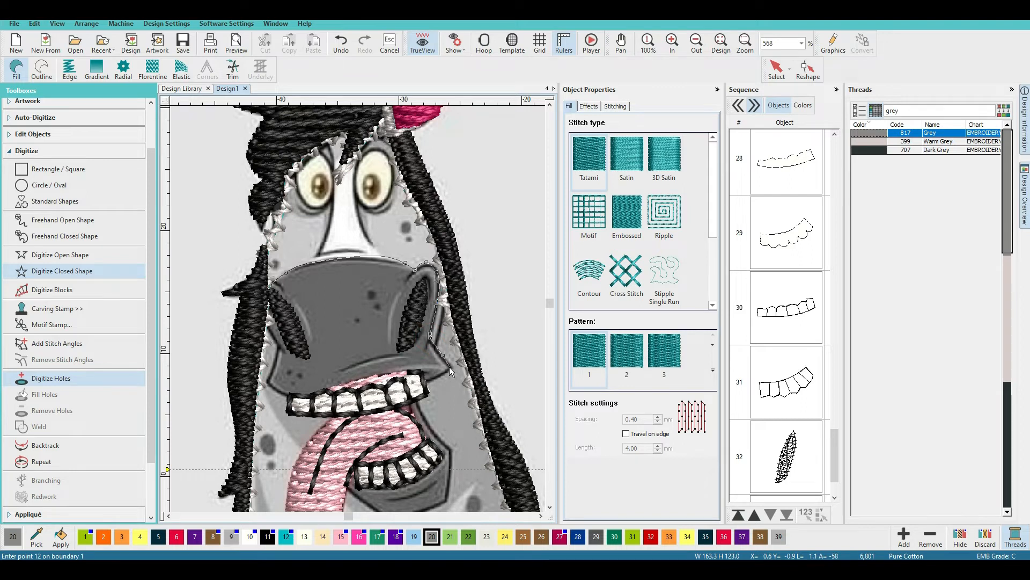
key("BackSpace")
left_click(430, 341)
left_click(452, 367)
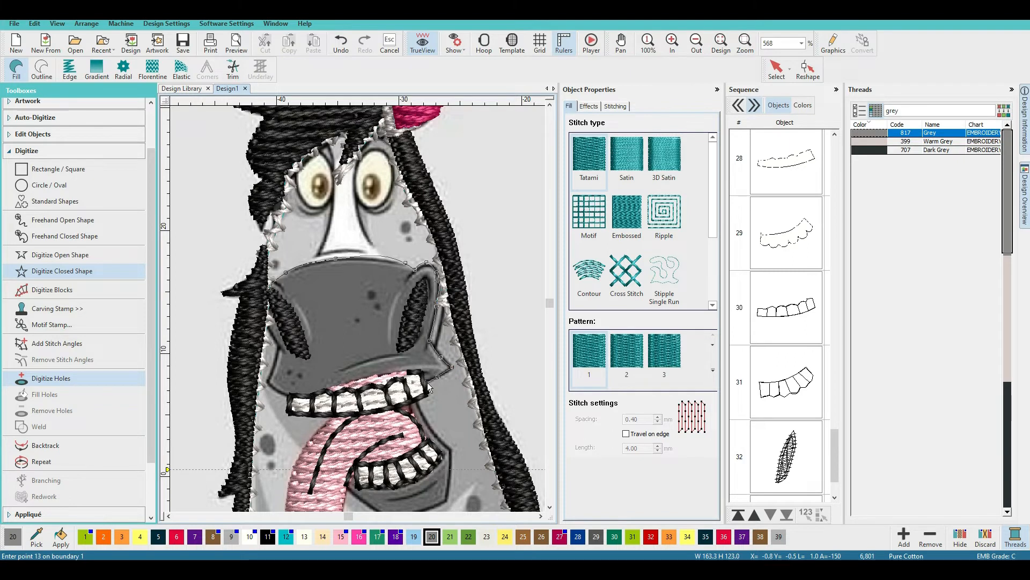
Continue the muzzle boundary along the upper lip, following the top of the upper teeth to their left end
left_click(435, 378)
left_click(426, 371)
left_click(422, 376)
left_click(411, 370)
left_click(382, 373)
left_click(361, 379)
left_click(311, 395)
left_click(288, 393)
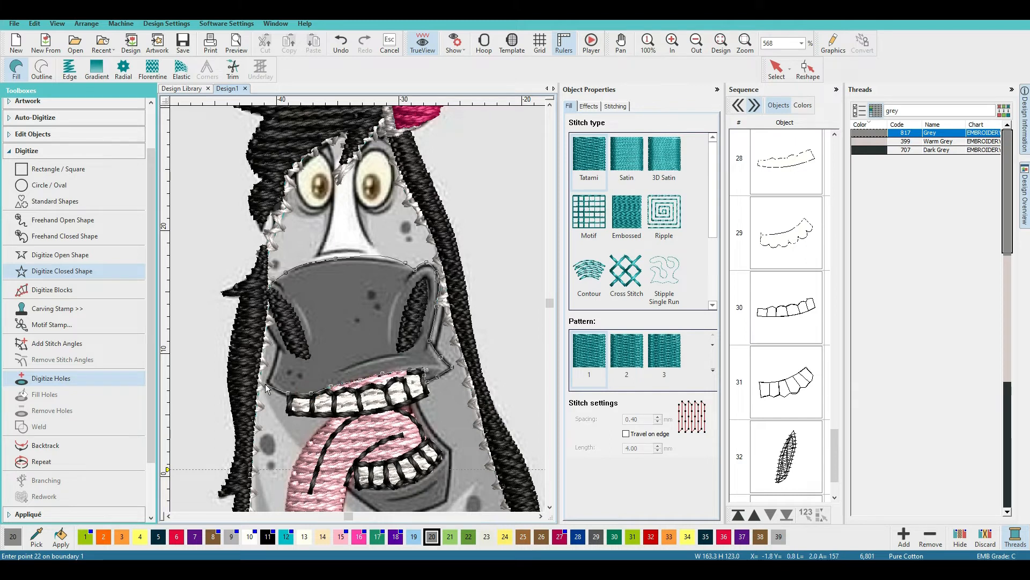
Complete the muzzle fill by running its boundary from the left lip corner up the cheek beside the left-hand nostril
left_click(265, 381)
left_click(278, 348)
left_click(270, 330)
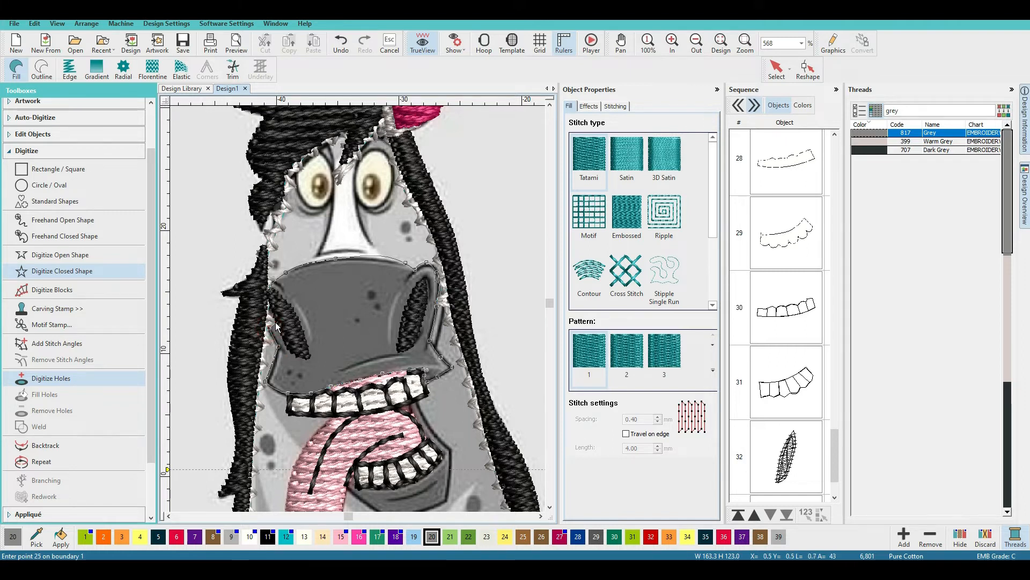
left_click(276, 325)
key("BackSpace")
key("BackSpace")
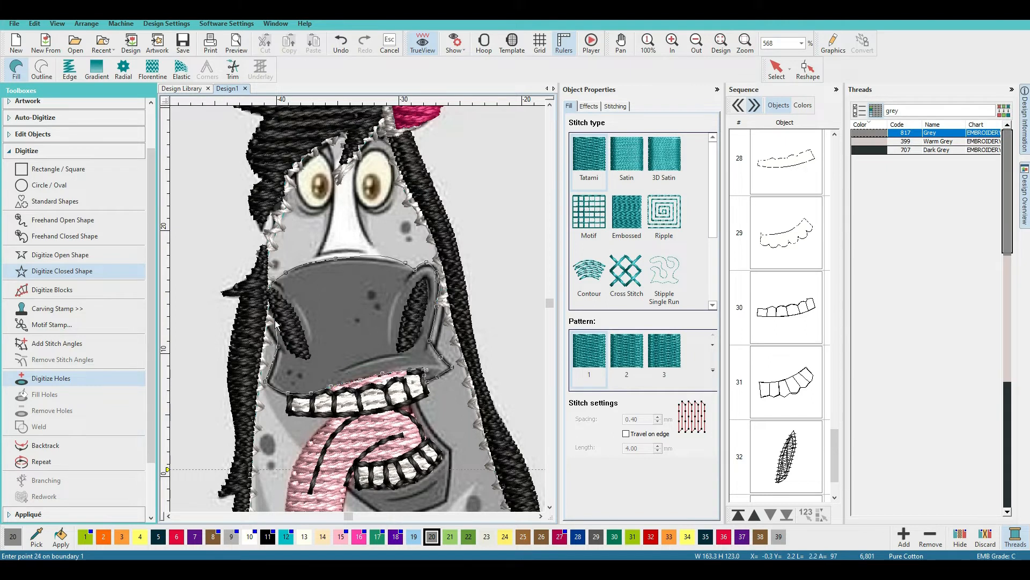
left_click(272, 325)
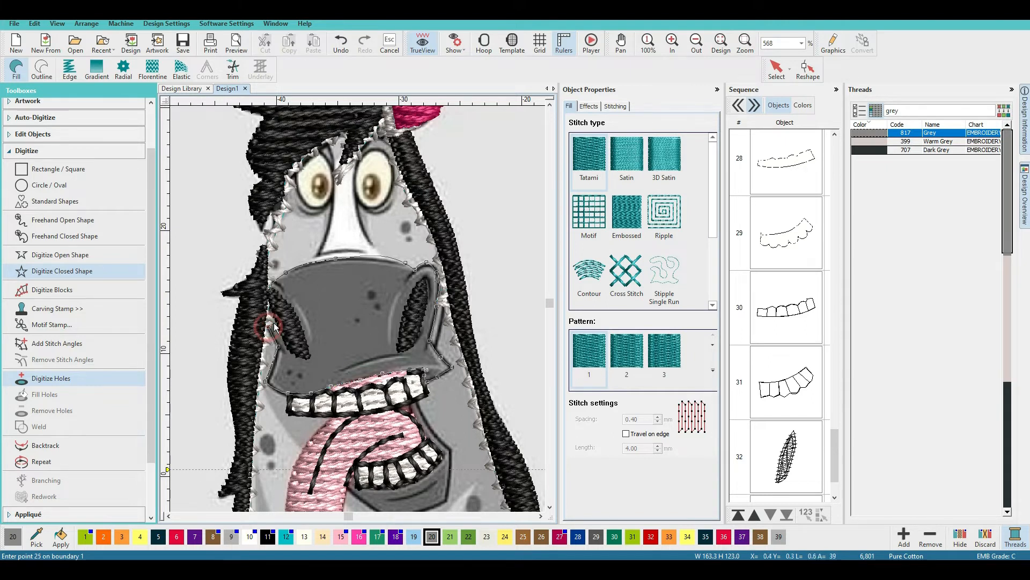
left_click(276, 323)
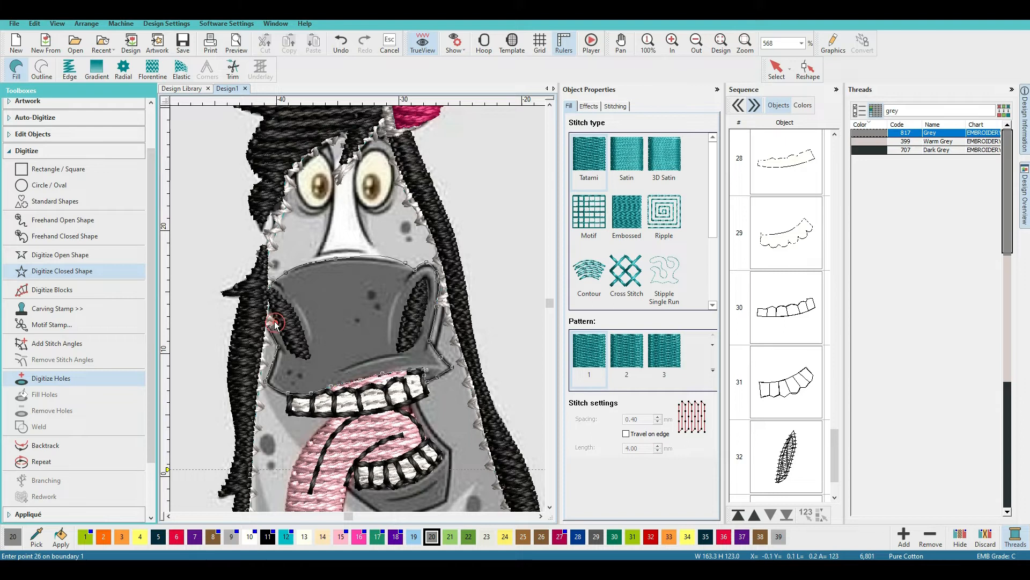
left_click(268, 300)
left_click(269, 301)
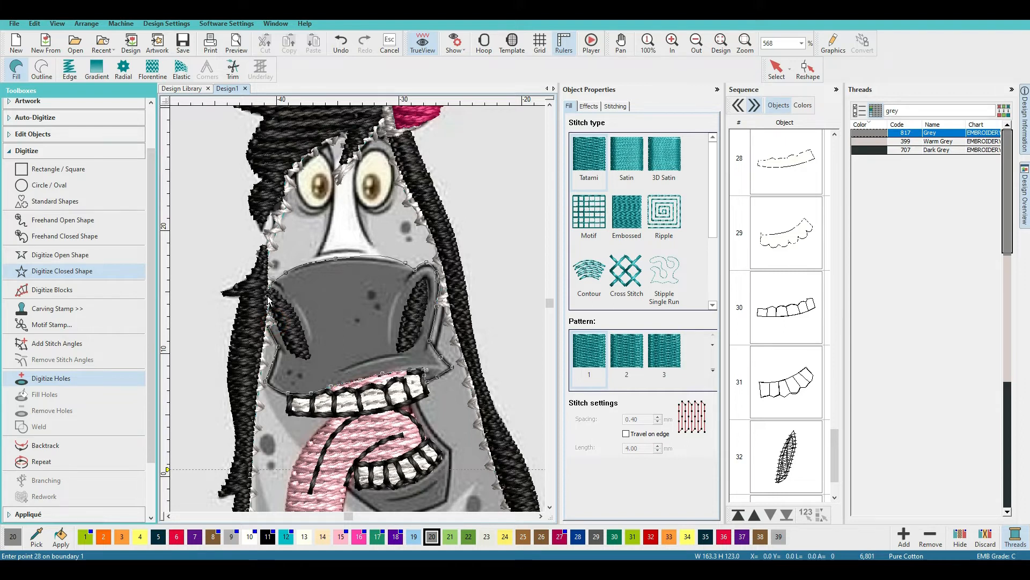
key("Return")
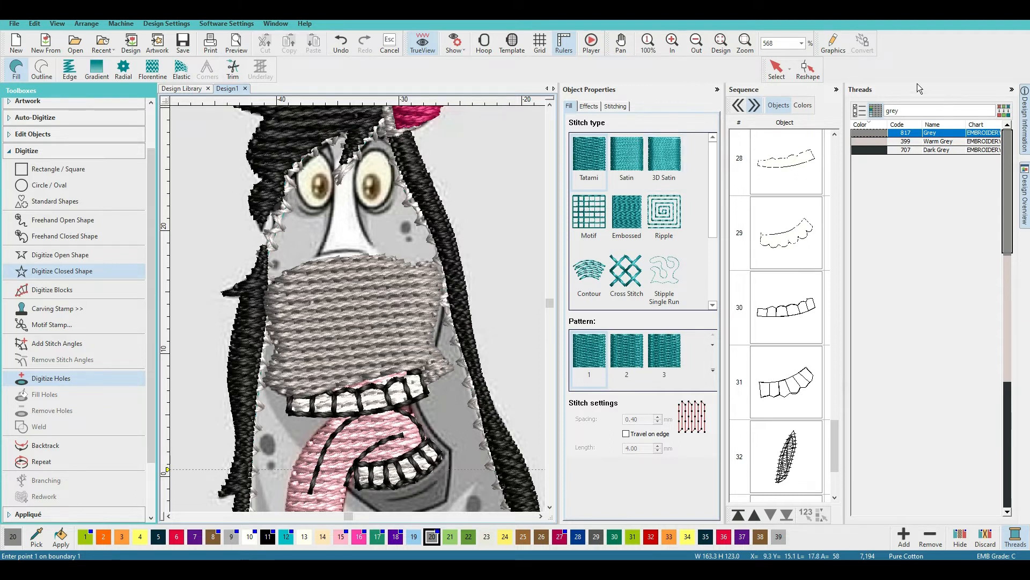
Reshape the muzzle fill's right-hand edge outward beside the right nostril so it covers the artwork's dark outline
left_click(778, 72)
left_click(808, 69)
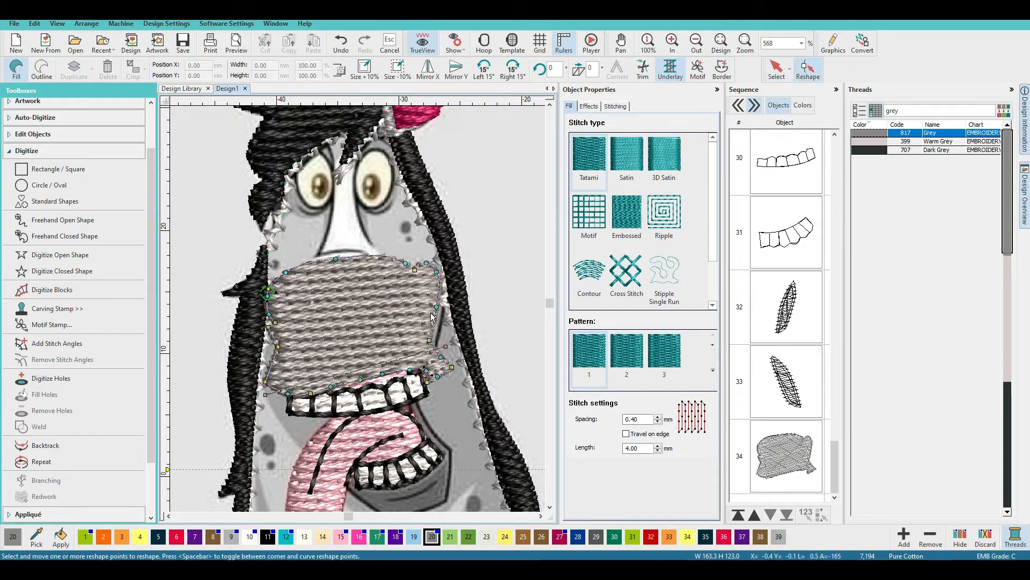
left_click(436, 307)
left_click_drag(436, 272, 443, 274)
left_click(436, 306)
left_click_drag(440, 310, 437, 344)
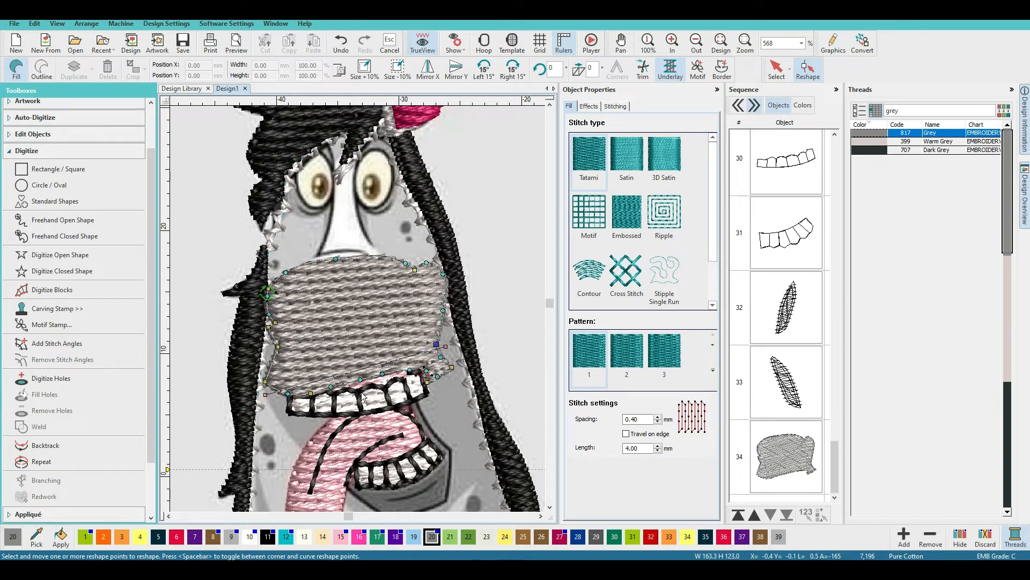
left_click(787, 76)
left_click(513, 220)
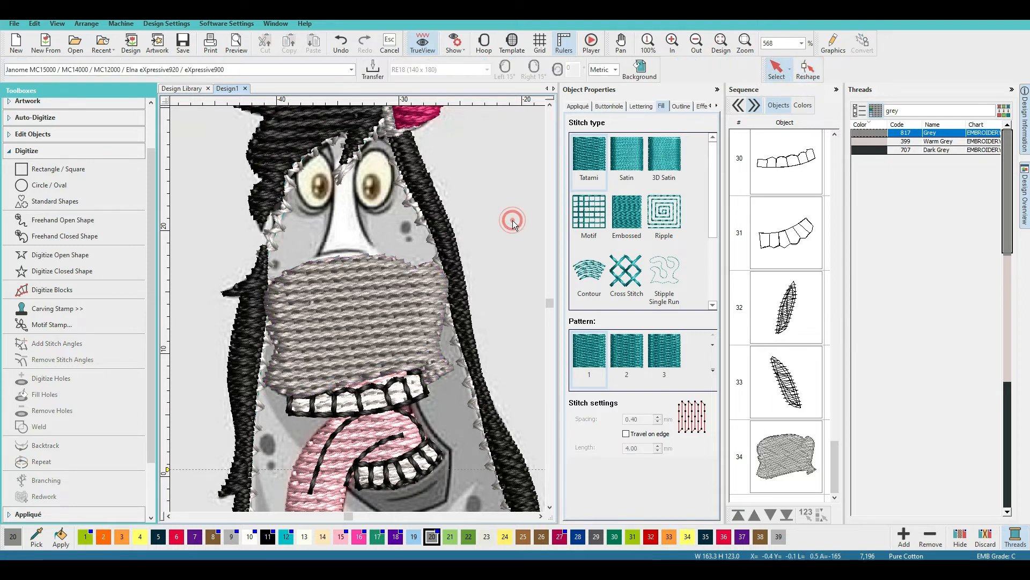
Collapse the thread charts list to enlarge the design area
scroll(513, 220, "down", 2)
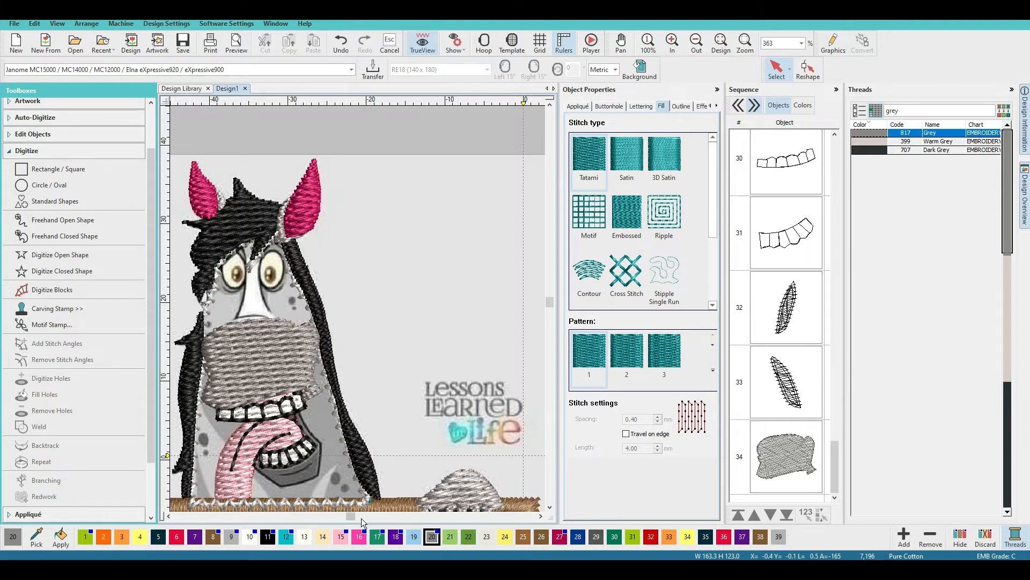
left_click_drag(351, 522, 341, 522)
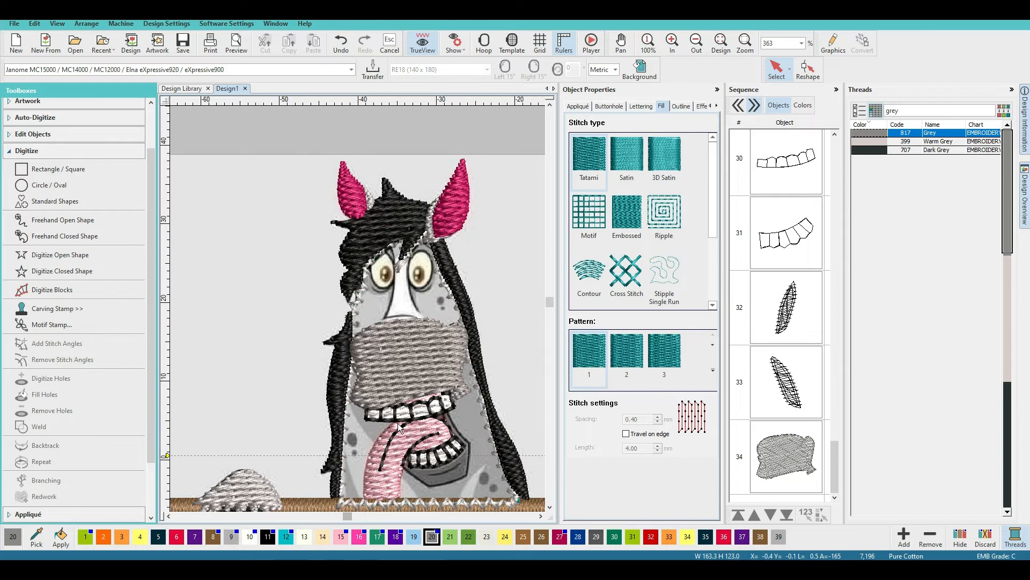
scroll(359, 313, "down", 5)
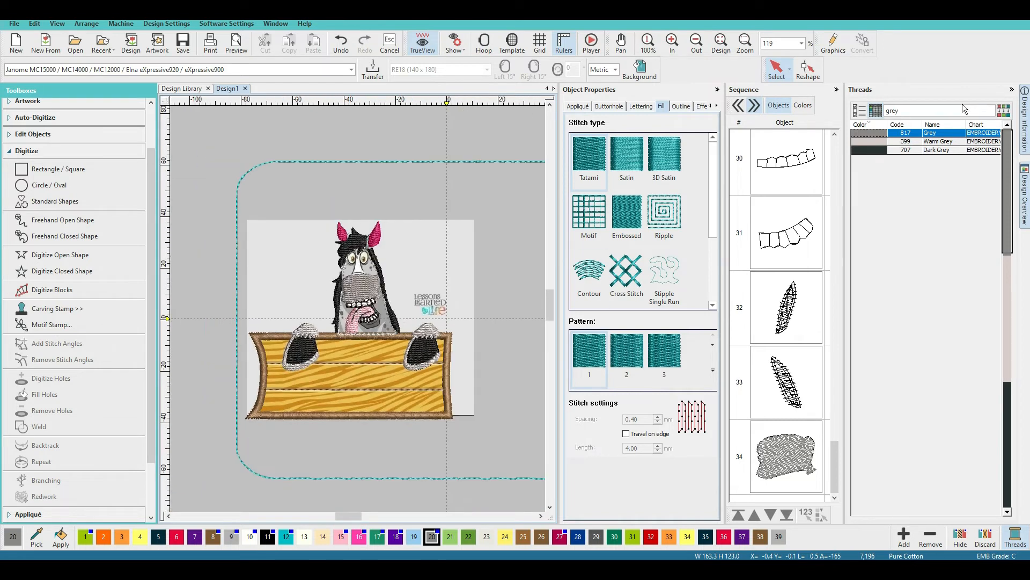
left_click(1011, 89)
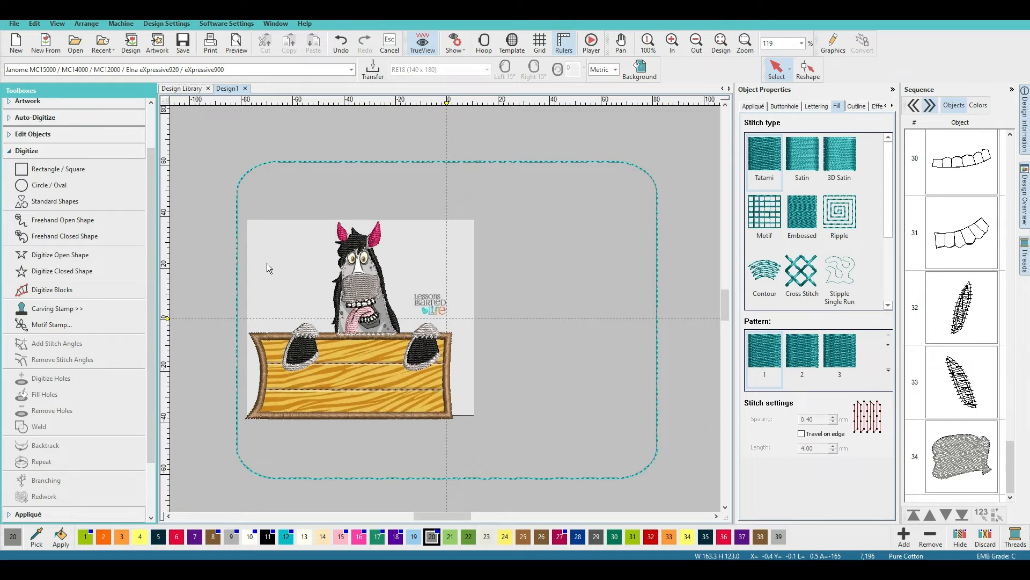
Start a closed Tatami fill in colour 20 for the lower jaw, placing boundary points from the lower teeth's left end around the chin to its upper-right corner
key("z")
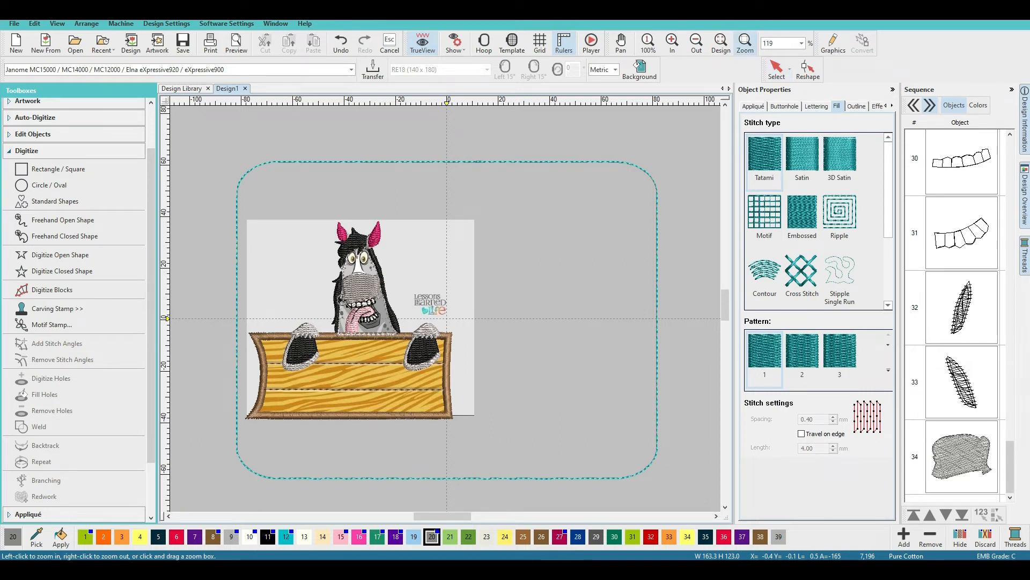
left_click_drag(329, 286, 397, 341)
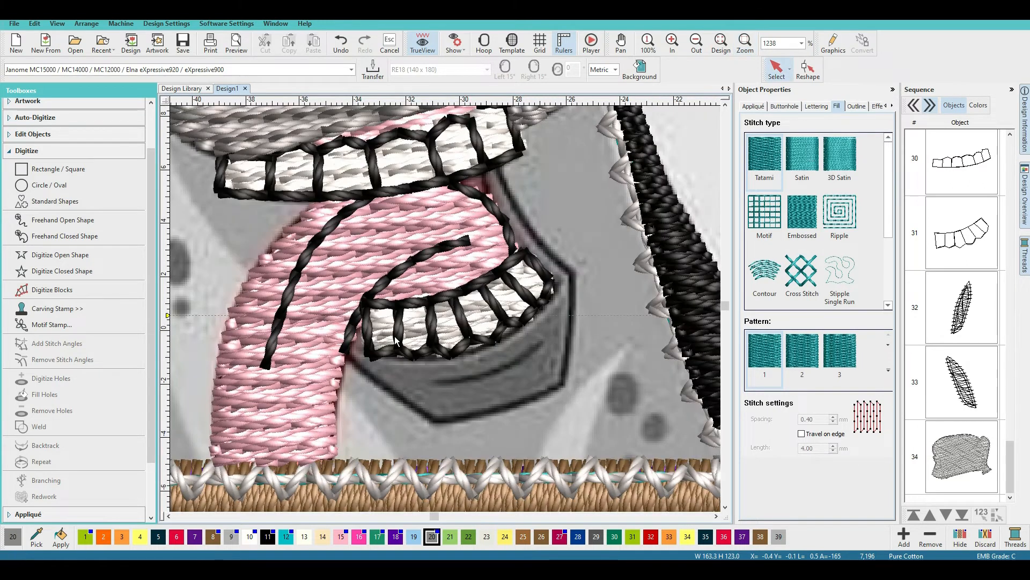
left_click(363, 322)
left_click(604, 200)
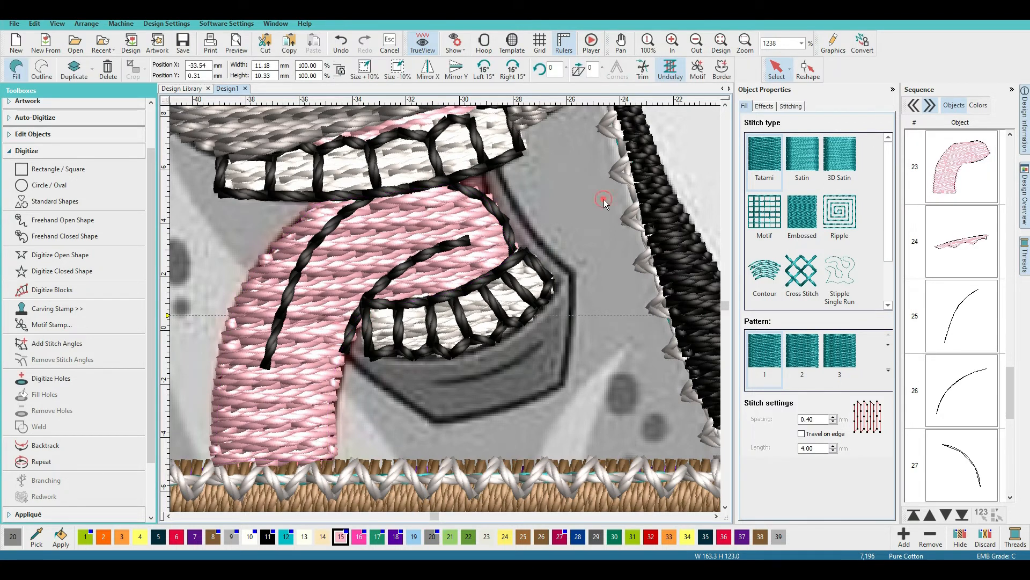
left_click(22, 272)
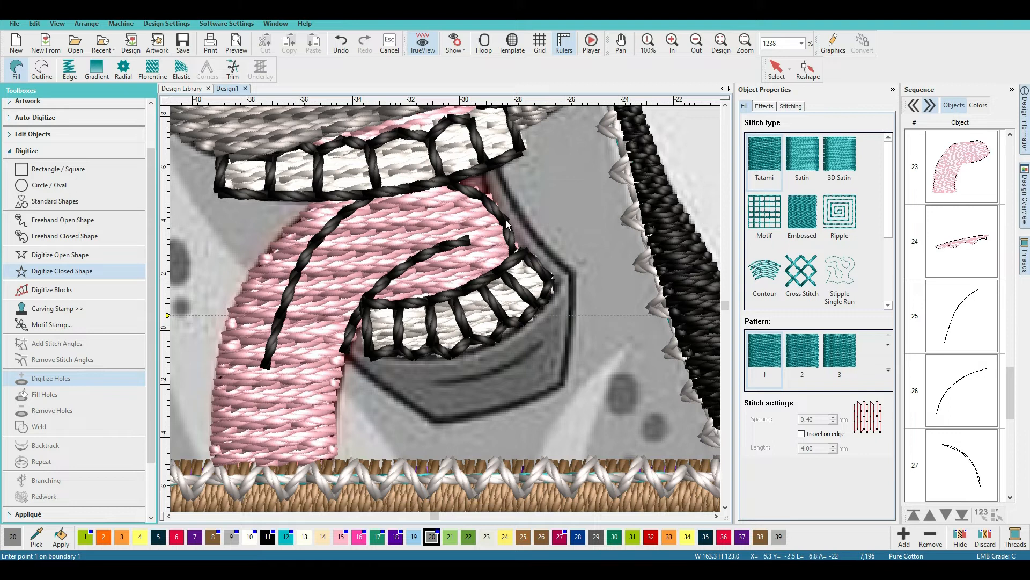
left_click(362, 312)
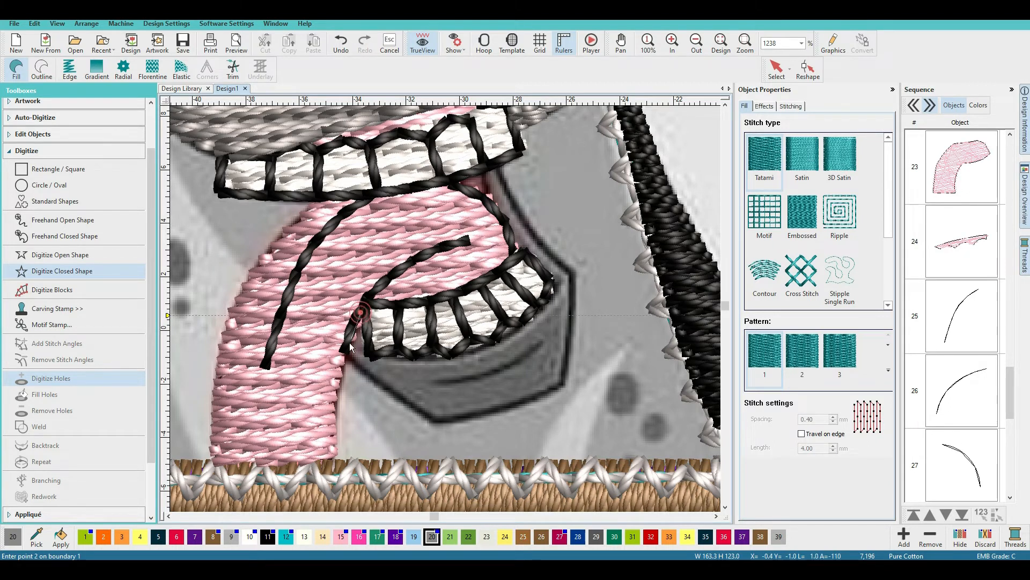
left_click(344, 355)
left_click(432, 422)
left_click(564, 387)
left_click(574, 274)
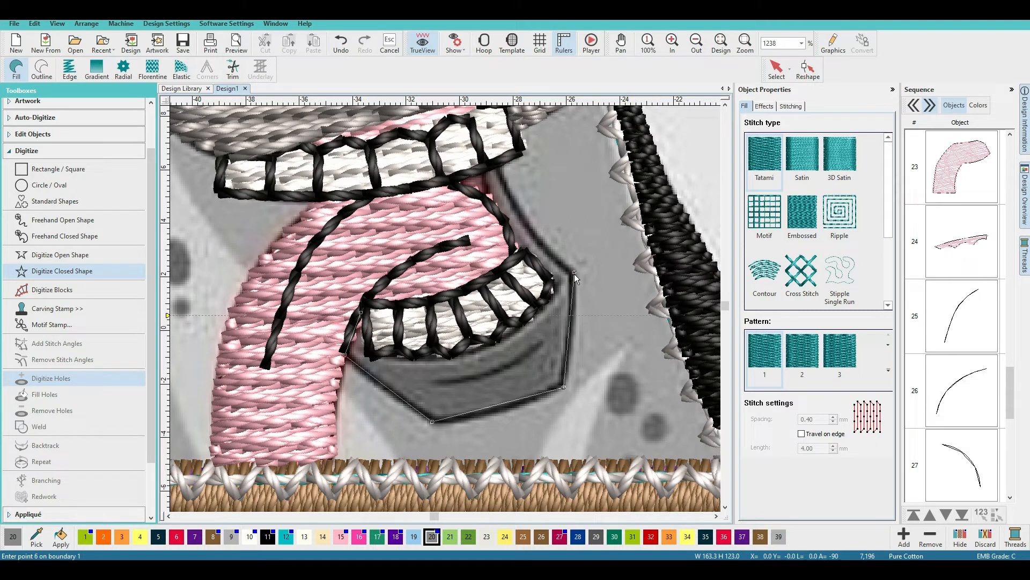
Complete the lower jaw fill by continuing its boundary up to the upper teeth, down the tongue's edge and around beneath the lower teeth
left_click(527, 227)
left_click(497, 162)
left_click(498, 208)
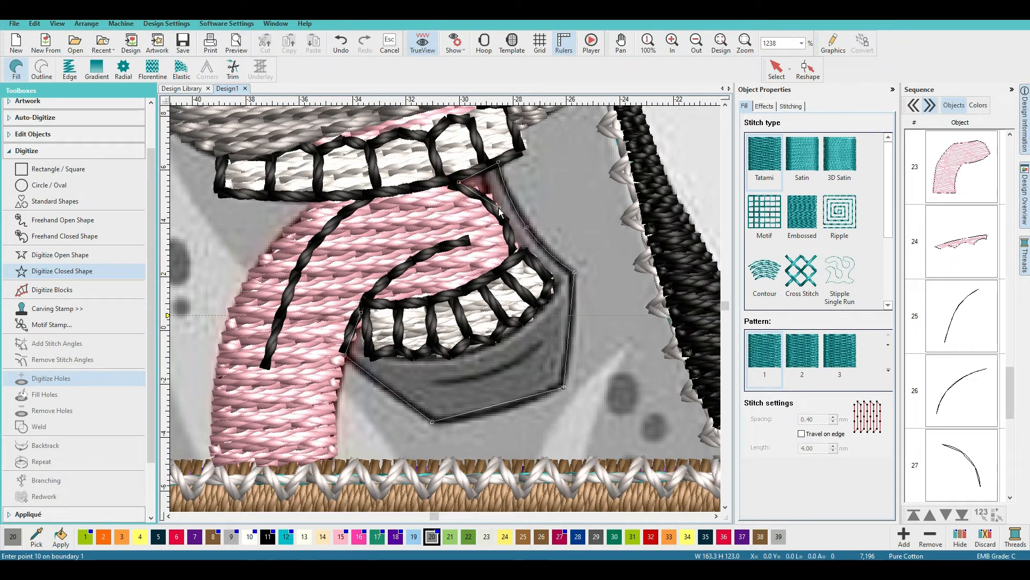
left_click(515, 250)
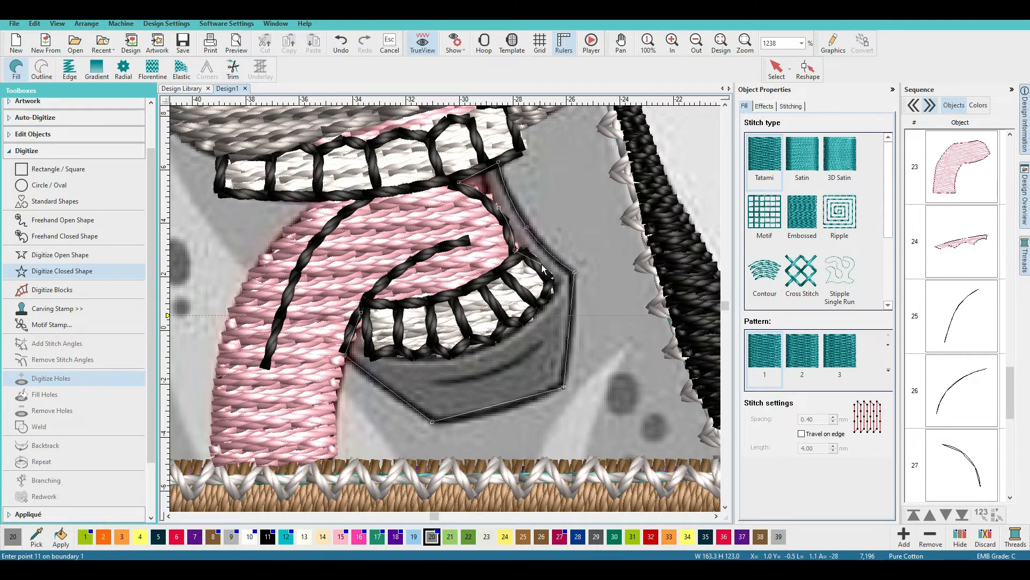
left_click(555, 284)
left_click(552, 299)
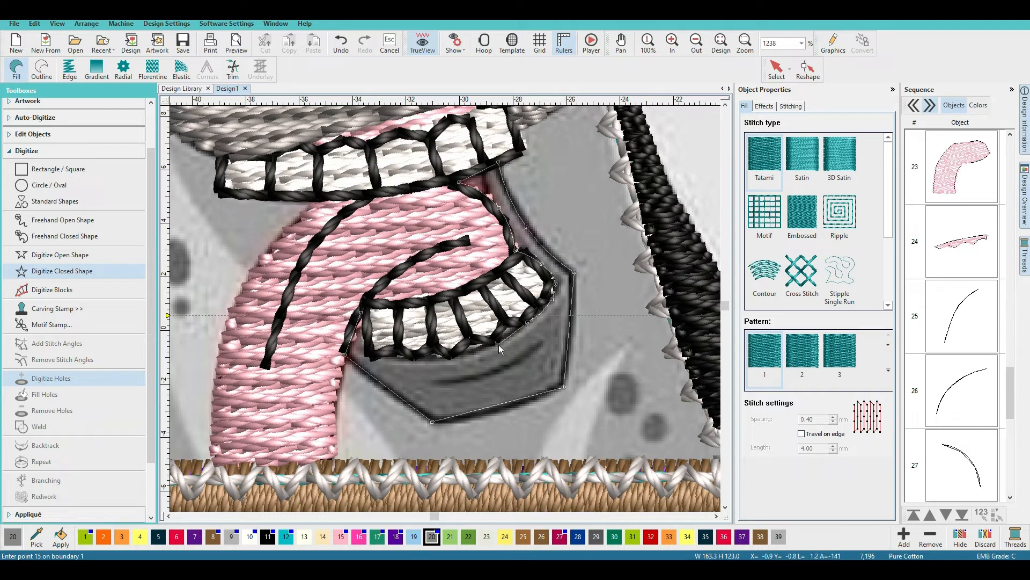
left_click(413, 359)
left_click(370, 358)
left_click(365, 356)
key("Return")
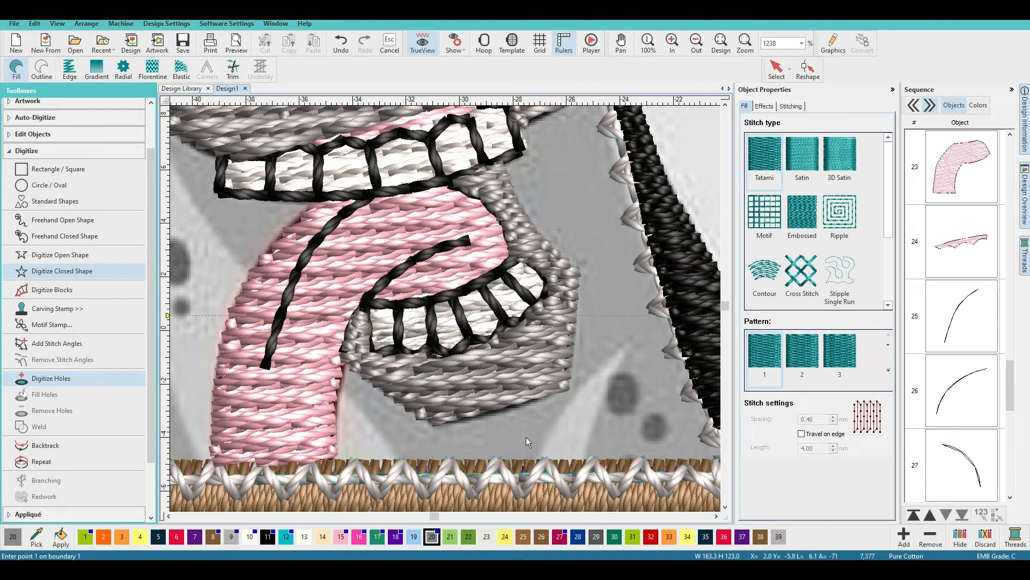
Reshape the muzzle fill's lower edge along the top of the upper teeth
scroll(591, 334, "down", 1)
scroll(454, 307, "down", 2)
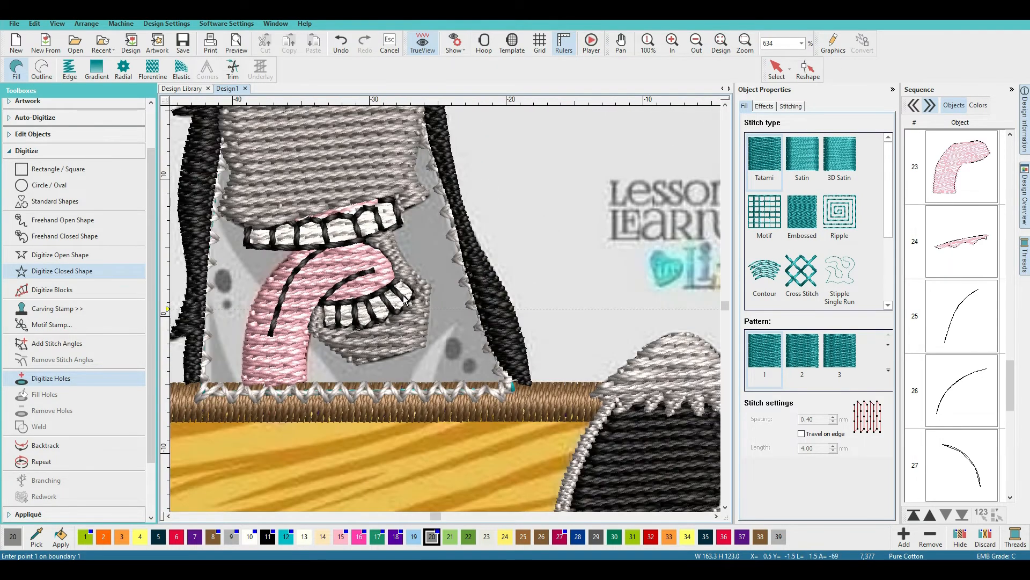
scroll(445, 307, "down", 2)
scroll(446, 311, "up", 2)
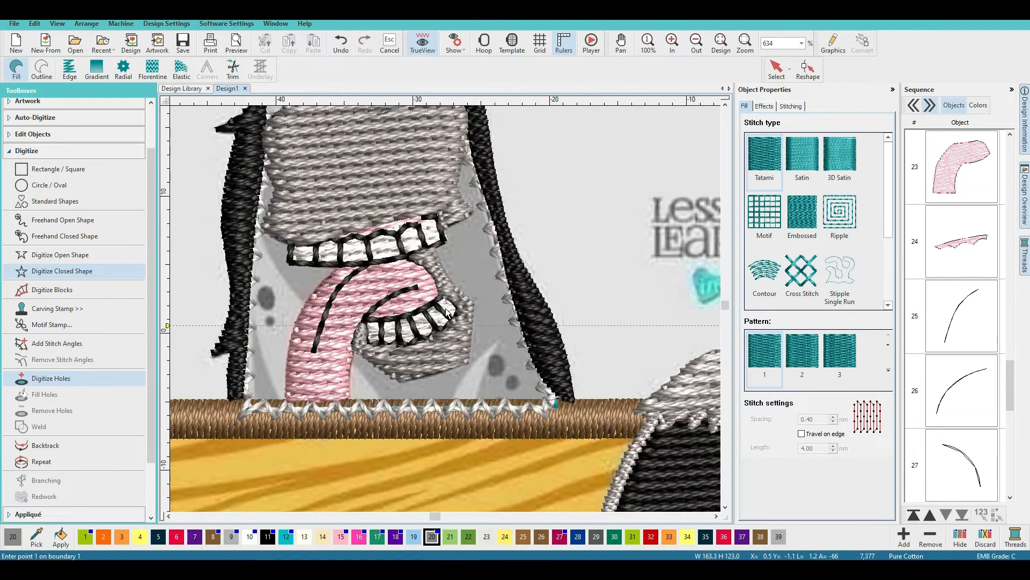
scroll(446, 311, "up", 2)
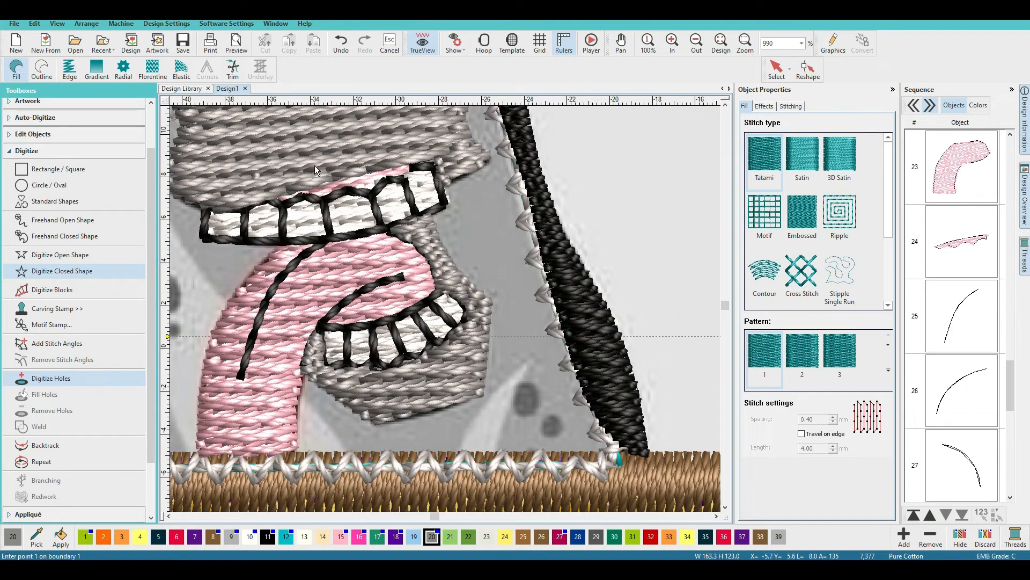
left_click(777, 68)
left_click(338, 143)
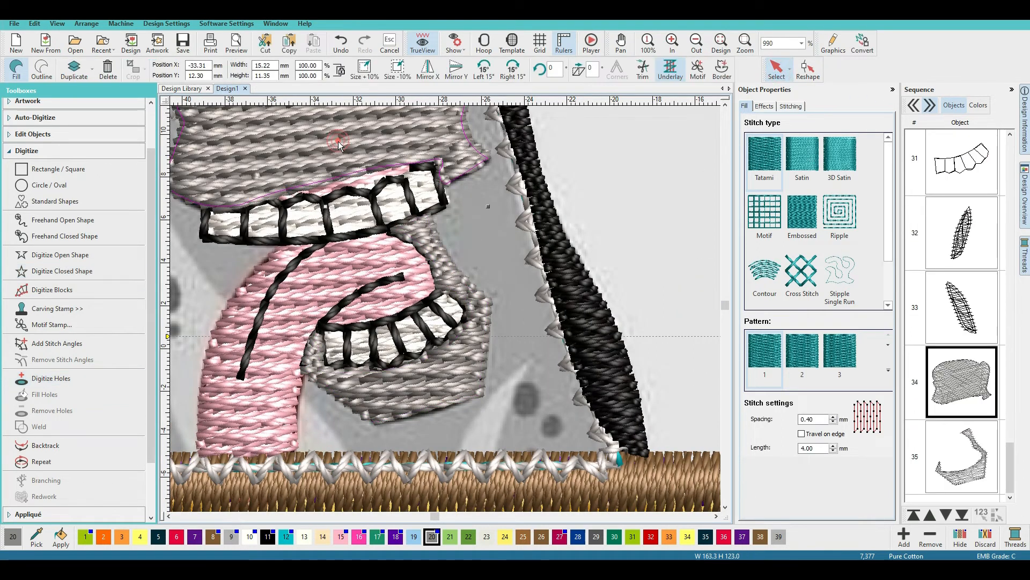
left_click(808, 68)
left_click_drag(366, 170, 277, 194)
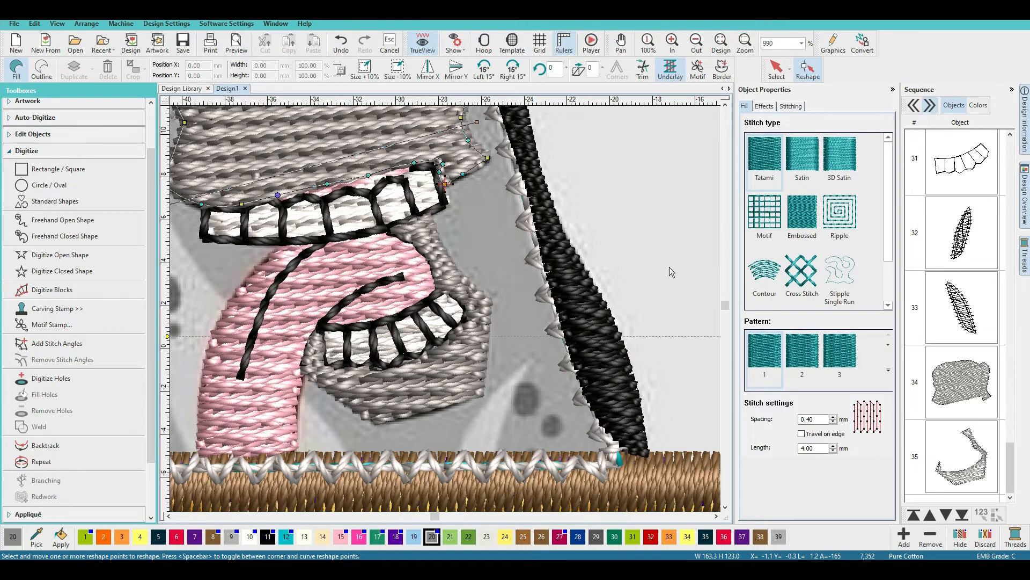
scroll(669, 266, "down", 3)
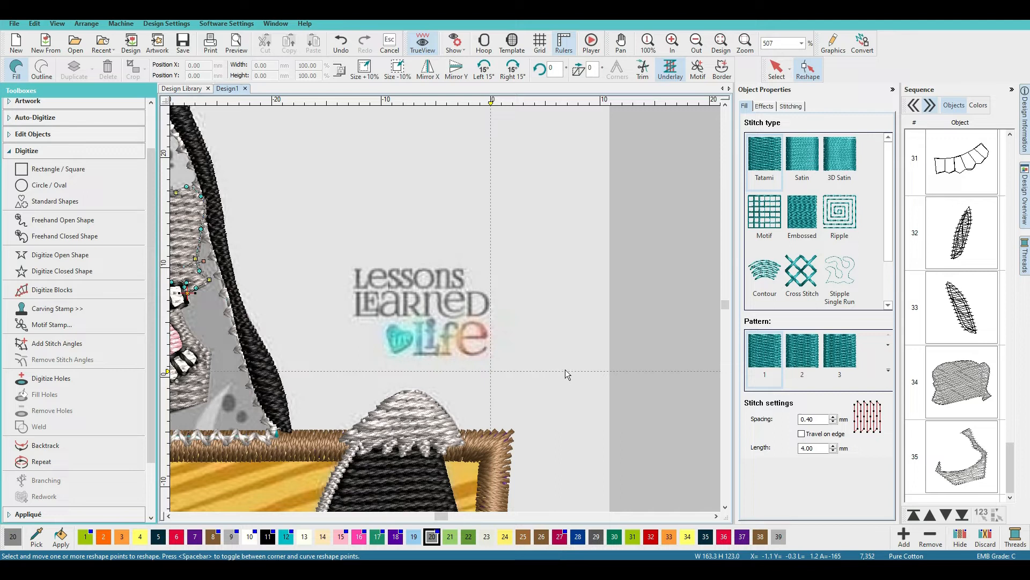
scroll(559, 376, "down", 5)
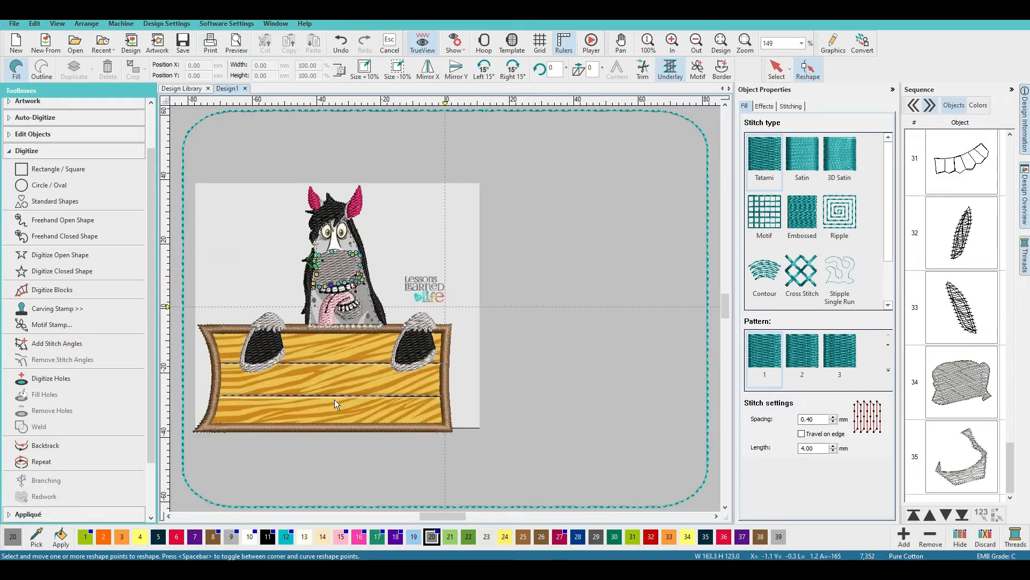
left_click(777, 67)
left_click(627, 224)
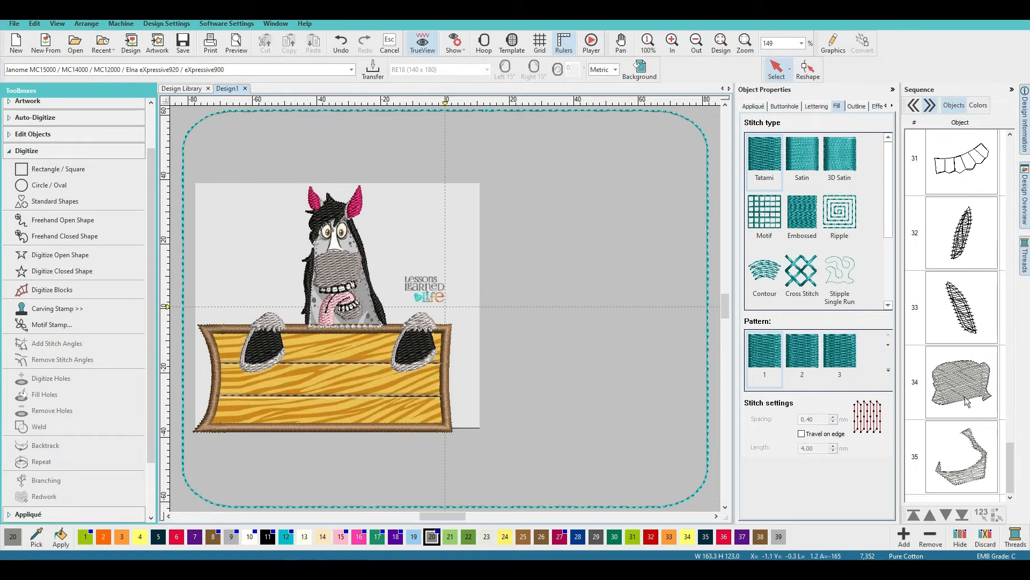
Move the grey muzzle and lower jaw fills two places earlier in the stitching sequence, ahead of both black nostrils
left_click_drag(1008, 459, 1014, 505)
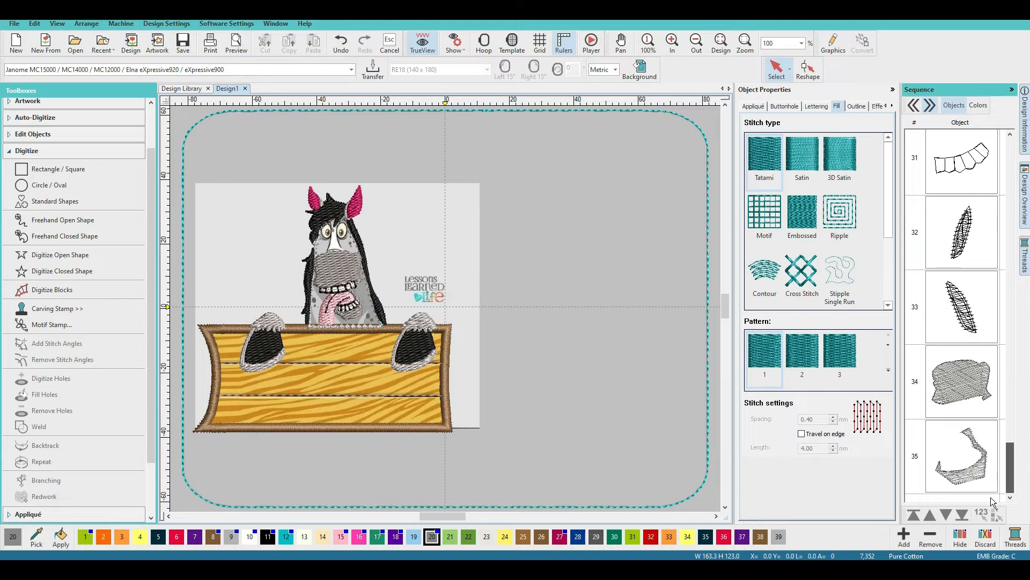
left_click(960, 385)
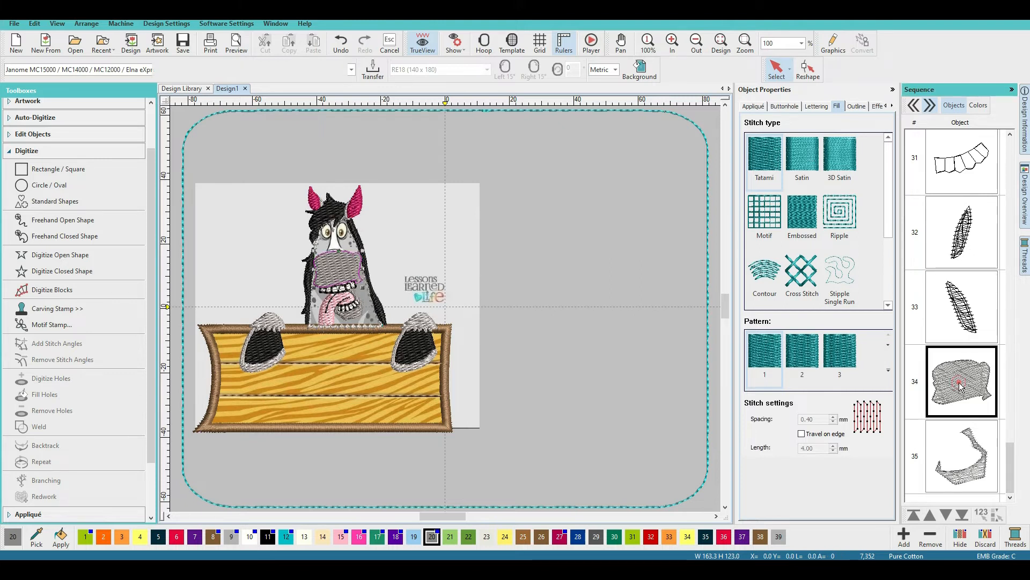
left_click(963, 472, "ctrl")
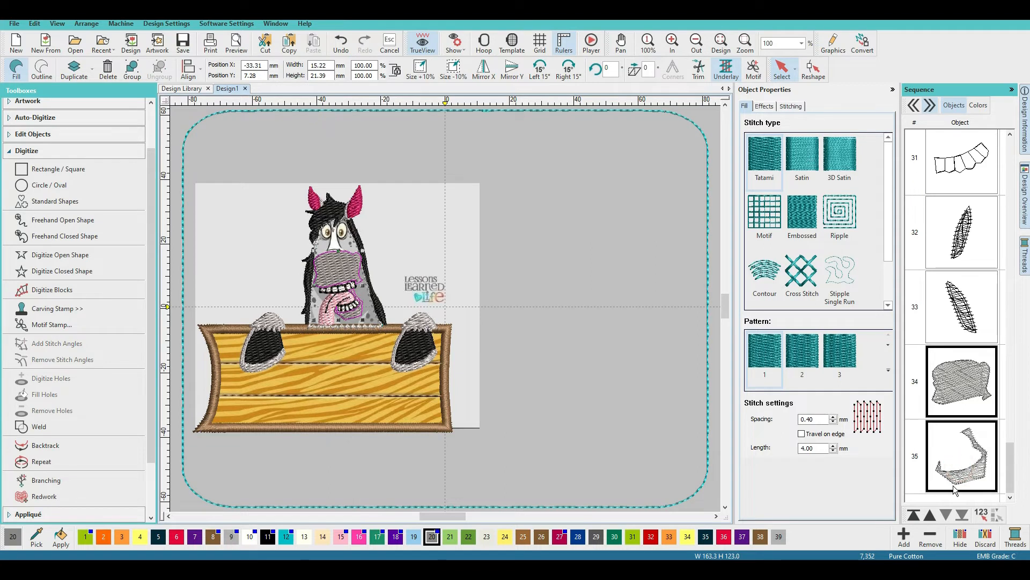
left_click(931, 515)
left_click(931, 514)
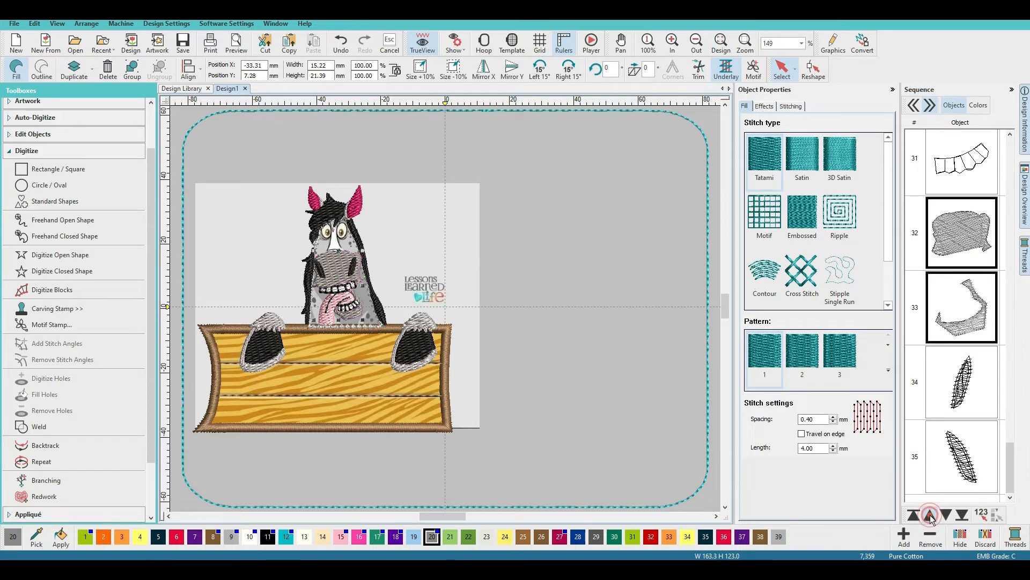
Digitize a closed Tatami fill in colour 10 over the white of the horse's left eye, using four boundary points around its oval
left_click(621, 240)
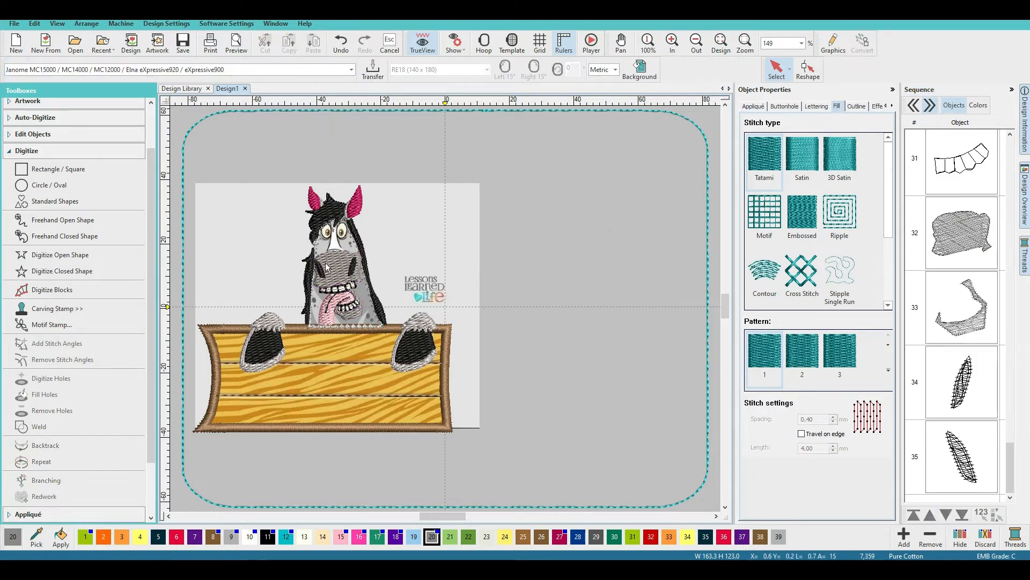
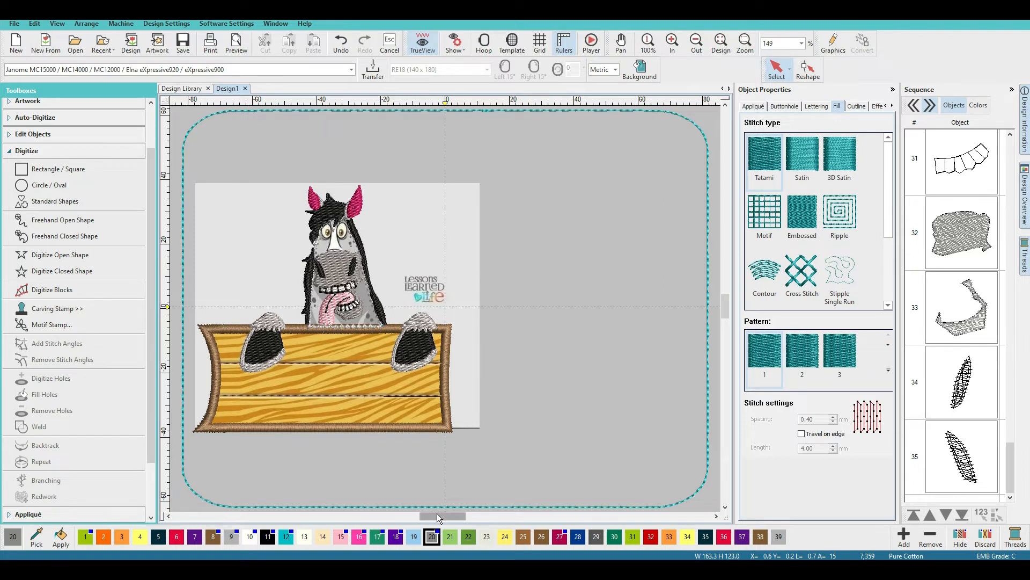
left_click_drag(437, 515, 427, 514)
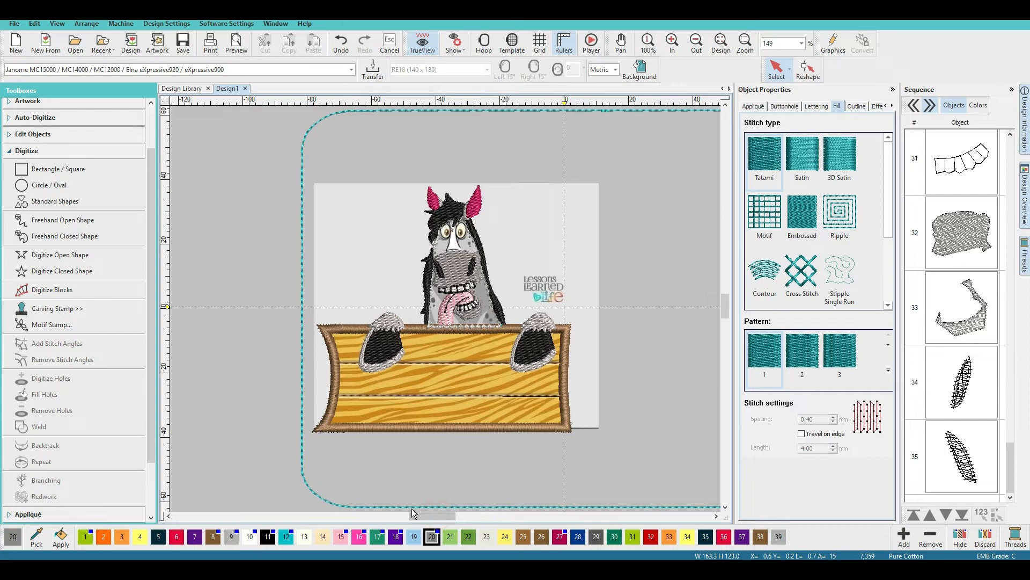
key("b")
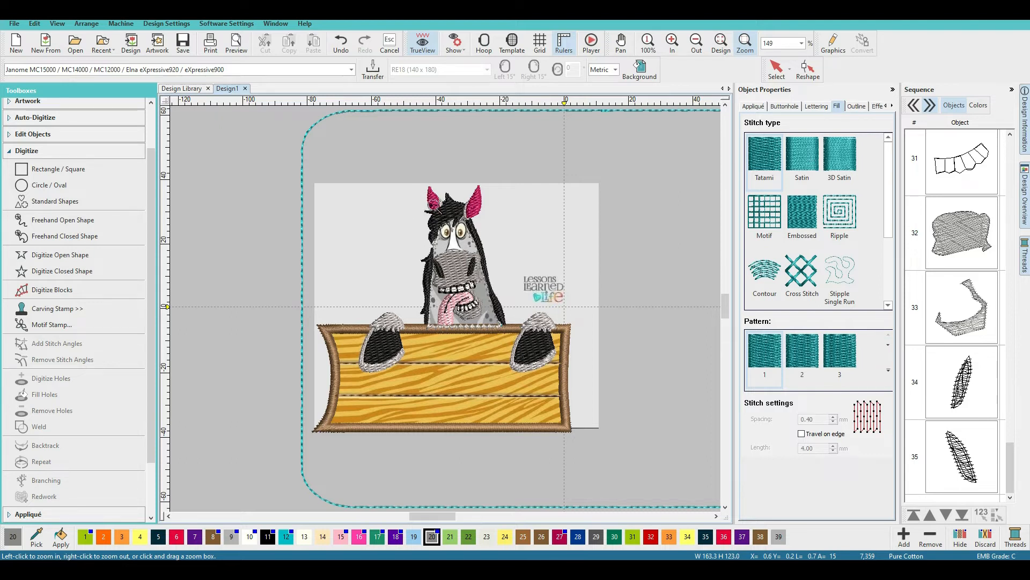
left_click_drag(432, 205, 481, 252)
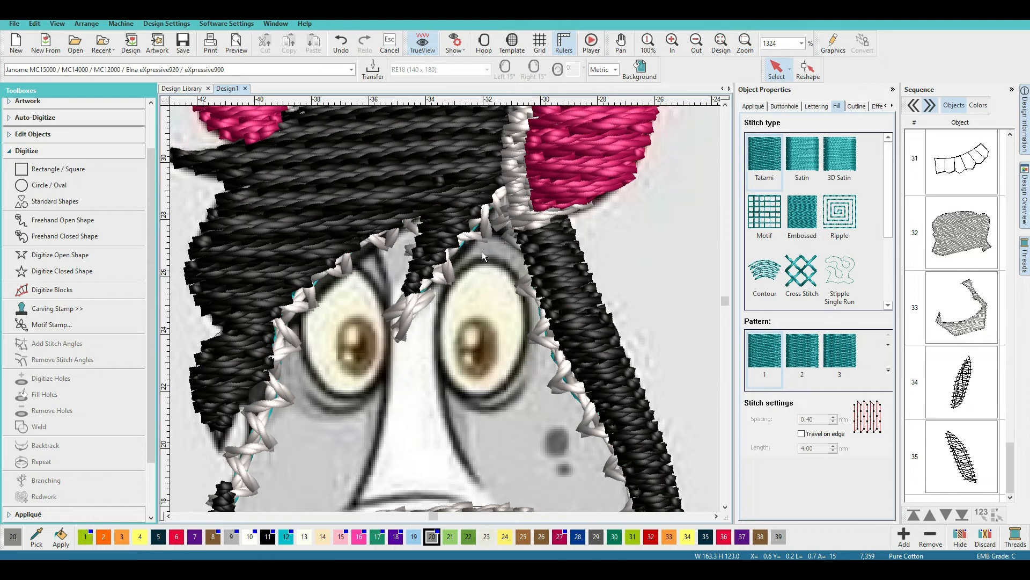
scroll(482, 252, "down", 2)
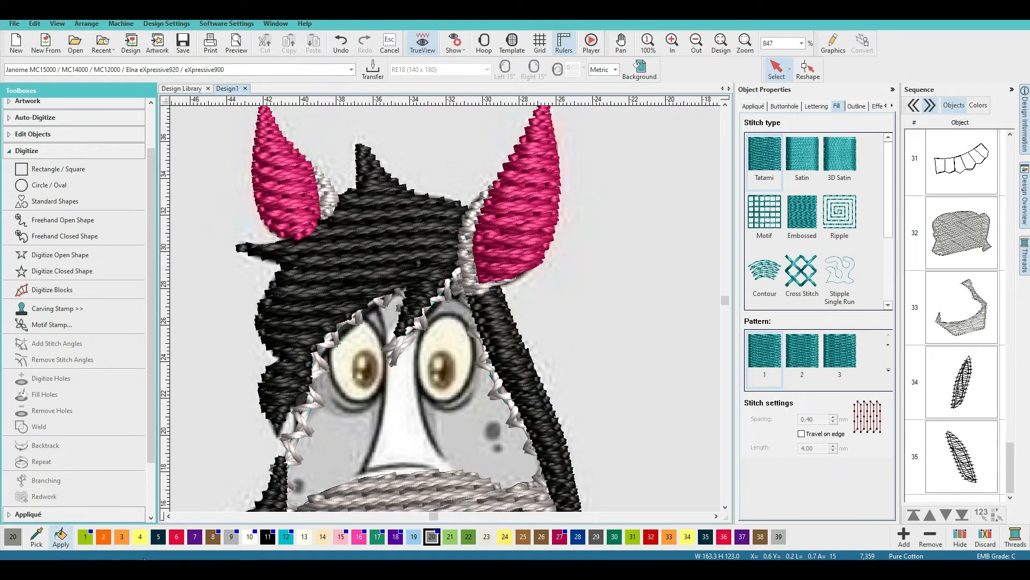
left_click(249, 537)
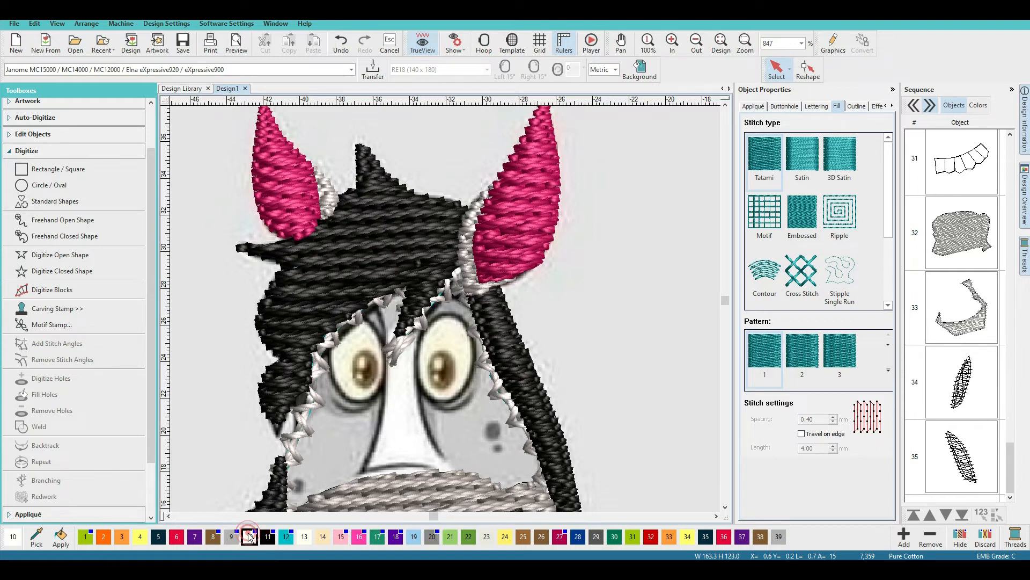
left_click(35, 273)
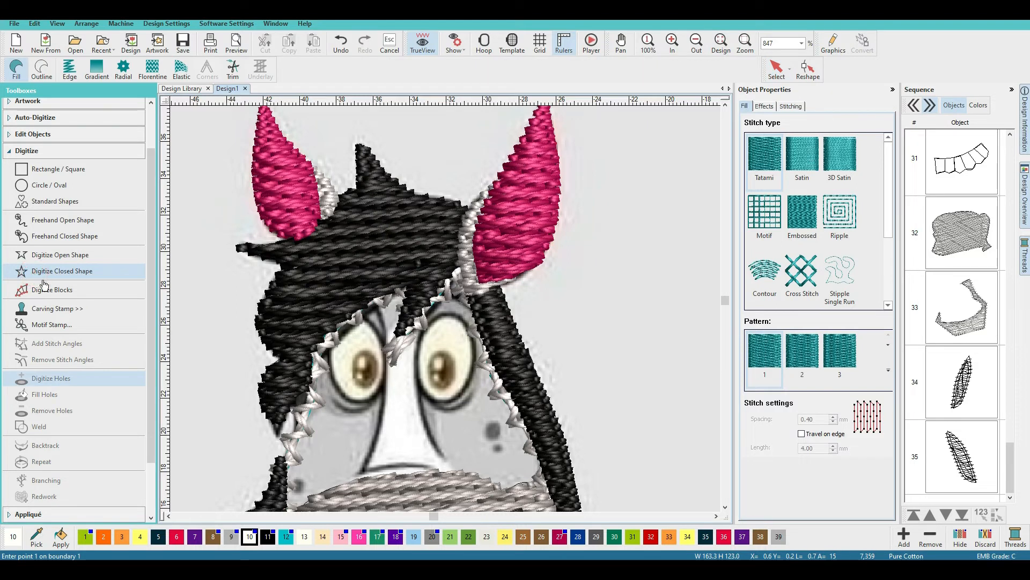
left_click(359, 319)
left_click(332, 370)
left_click(356, 400)
left_click(386, 364)
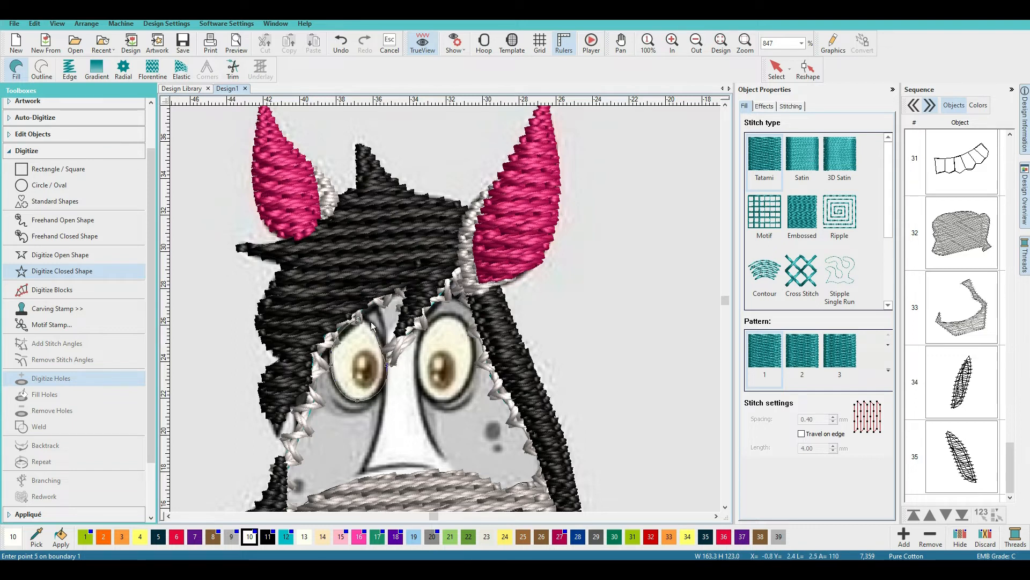
key("Return")
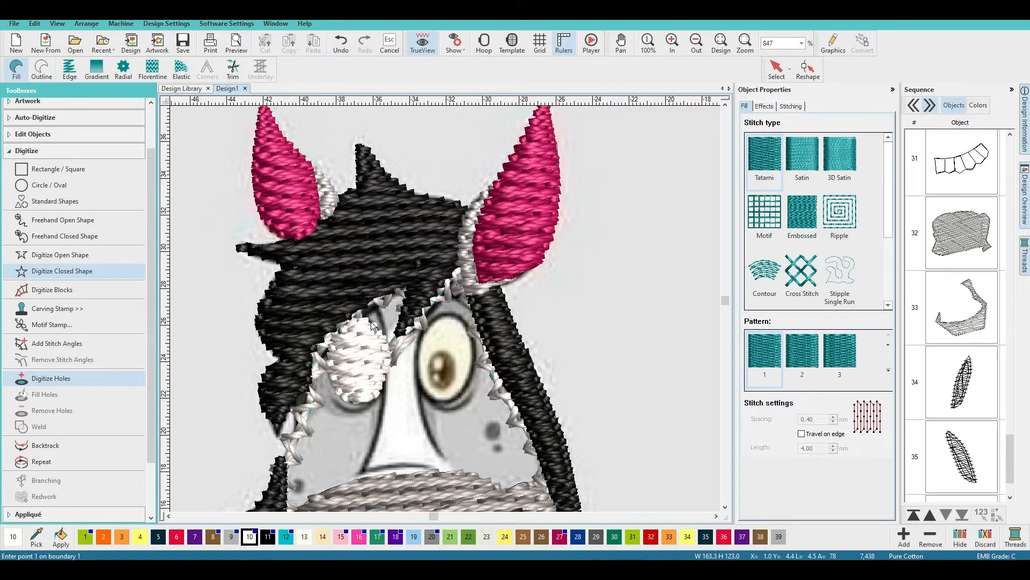
Digitize a matching closed Tatami fill over the white of the right eye with four boundary points
left_click(449, 314)
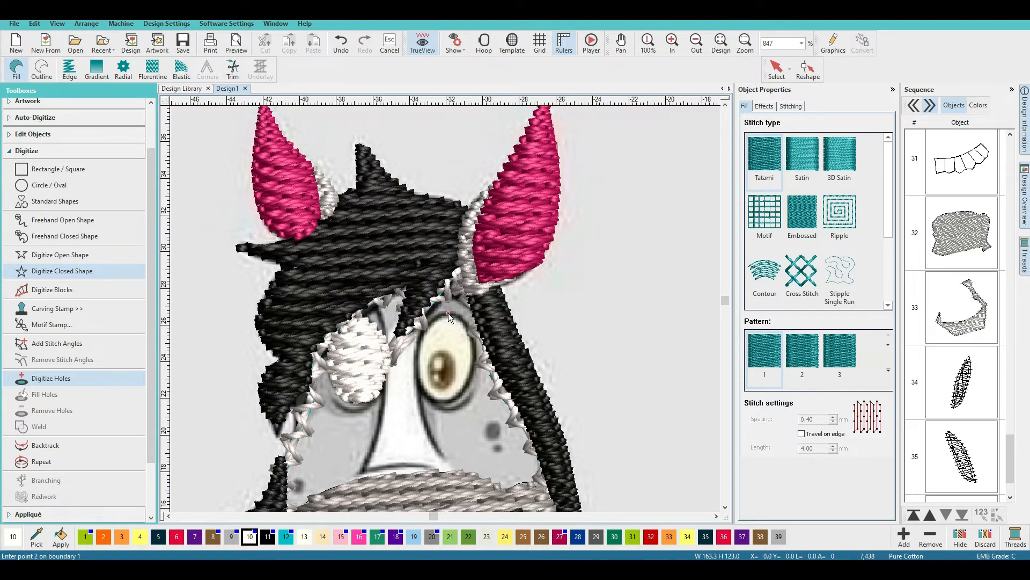
left_click(417, 358)
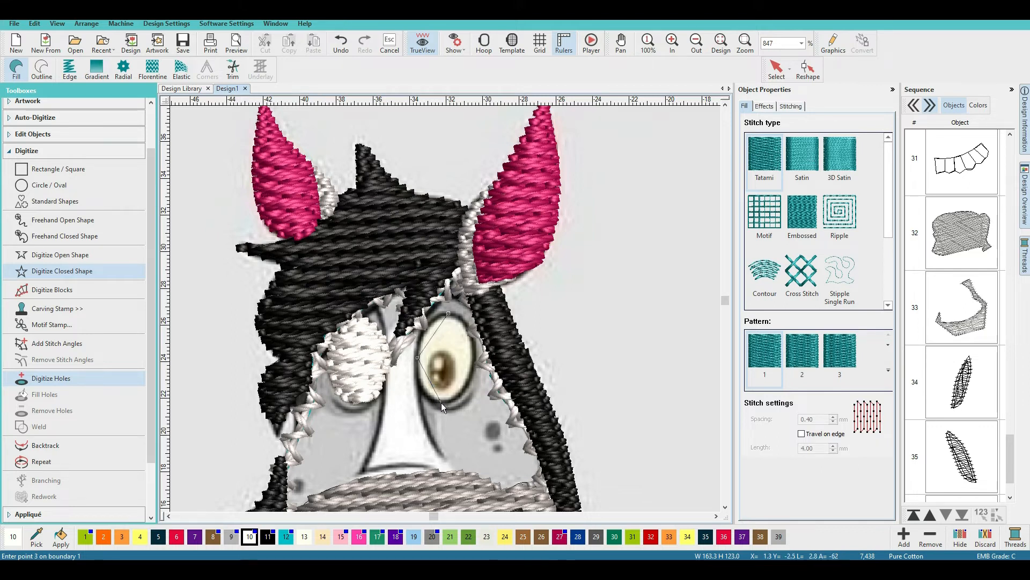
left_click(442, 401)
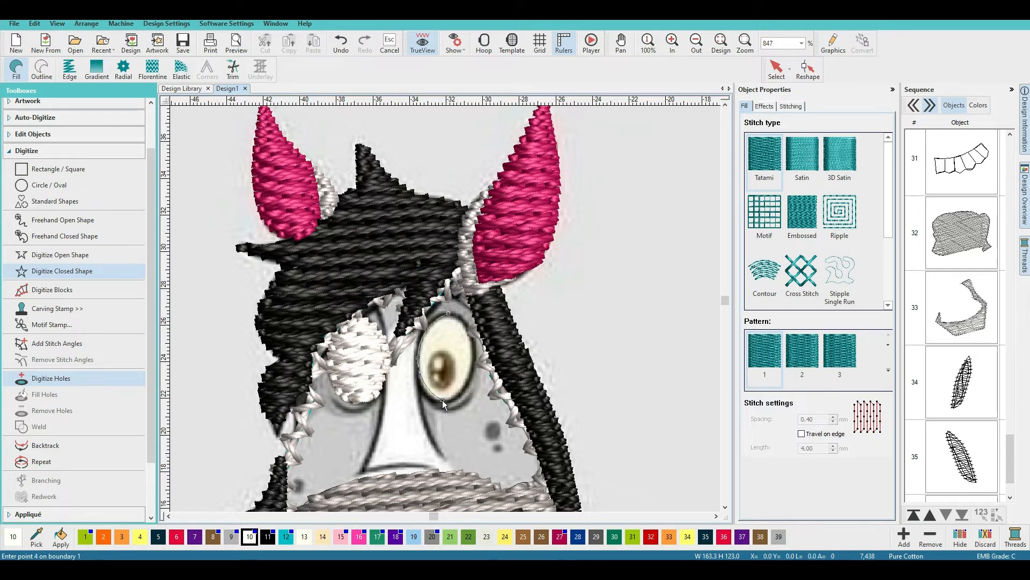
left_click(474, 358)
key("Return")
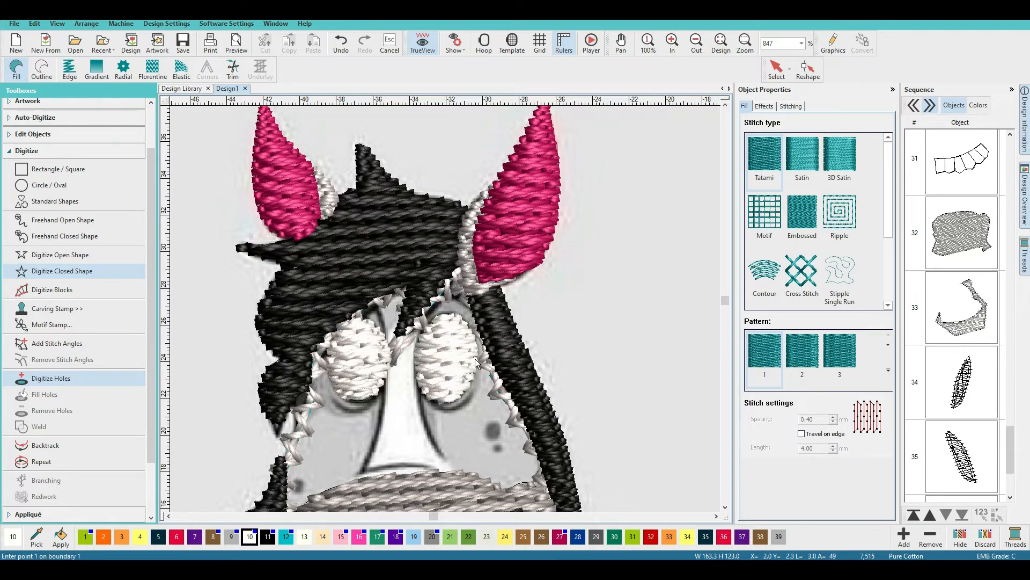
Digitize a closed fill for the white blaze, tracing from between the eyes down to the muzzle's upper edge and back up
scroll(445, 309, "down", 1)
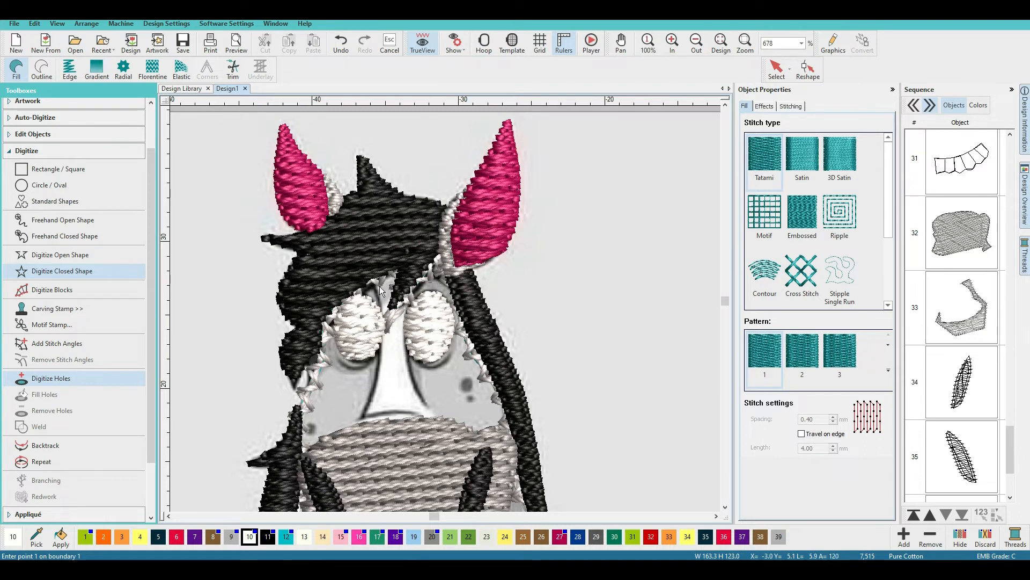
left_click(385, 327)
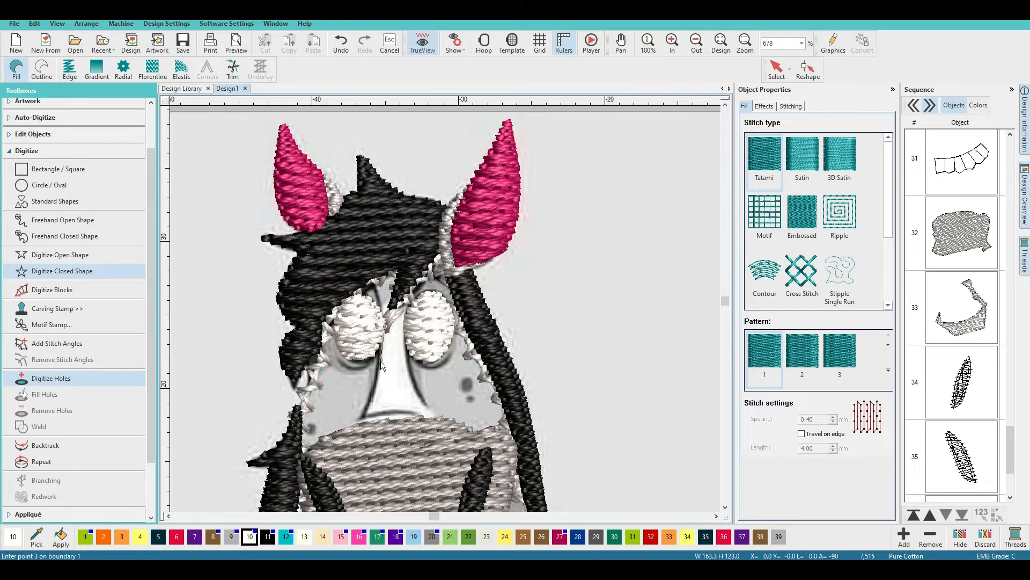
left_click(359, 420)
left_click(388, 411)
left_click(422, 412)
left_click(432, 414)
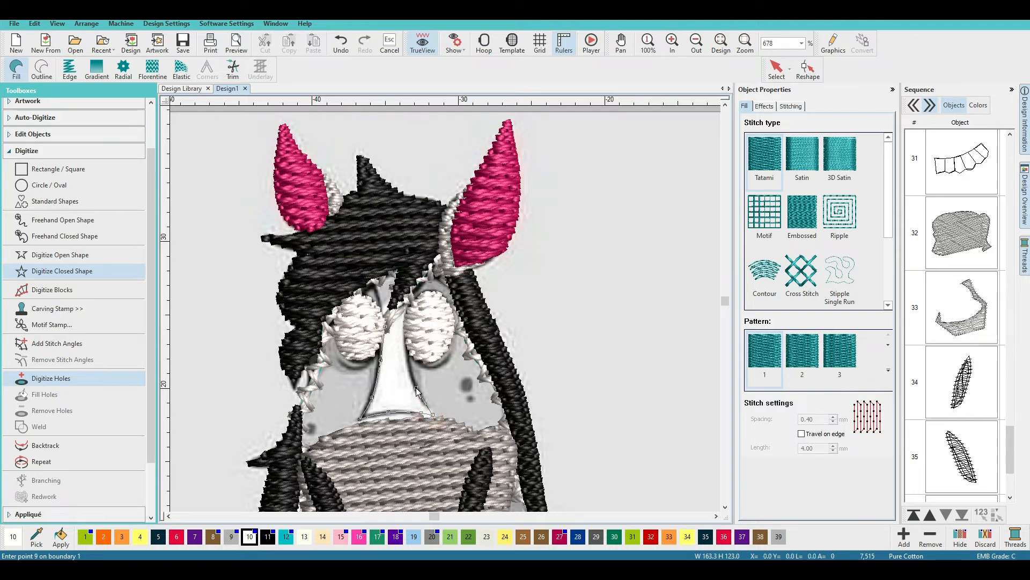
left_click(407, 346)
left_click(407, 312)
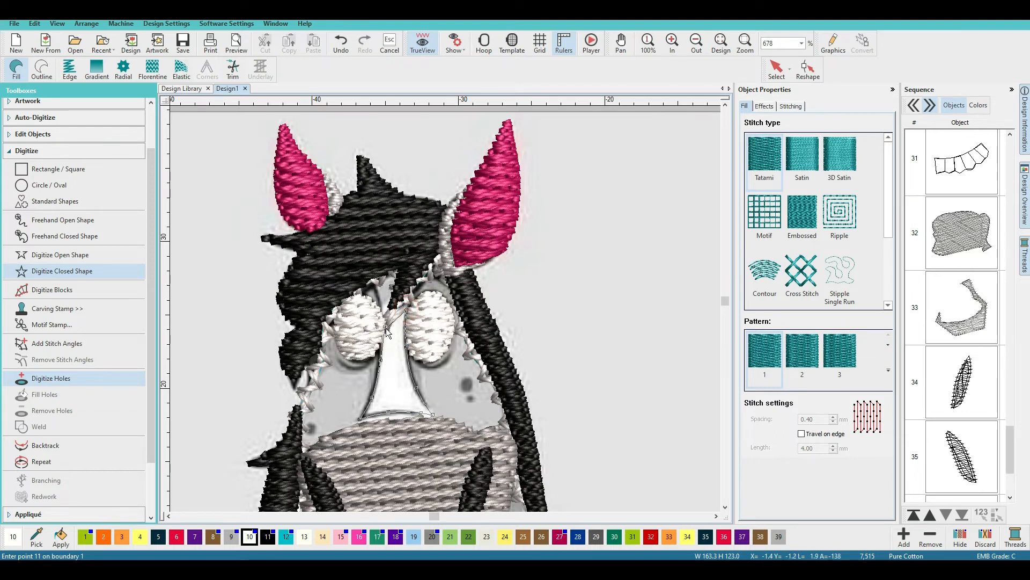
key("Return")
Hide the two white eye fills and the blaze fill, objects 36 to 38 in the stitching sequence
scroll(445, 308, "down", 5)
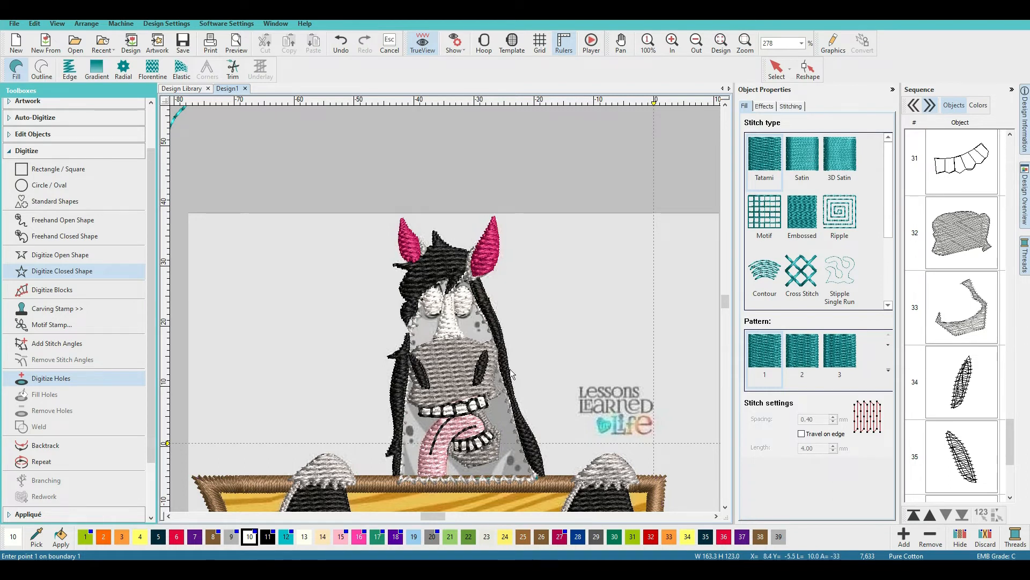
scroll(943, 321, "down", 3)
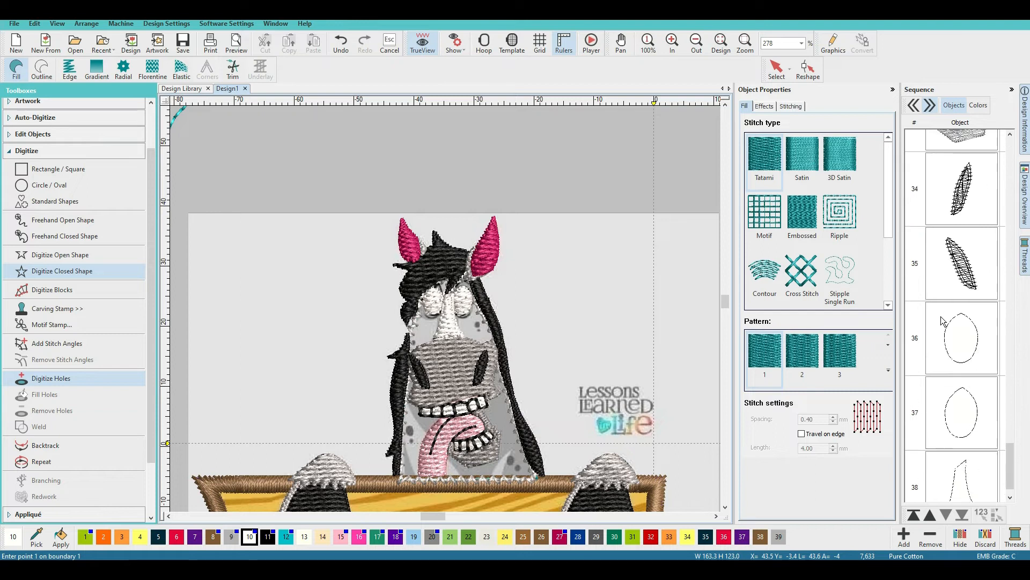
left_click(958, 317)
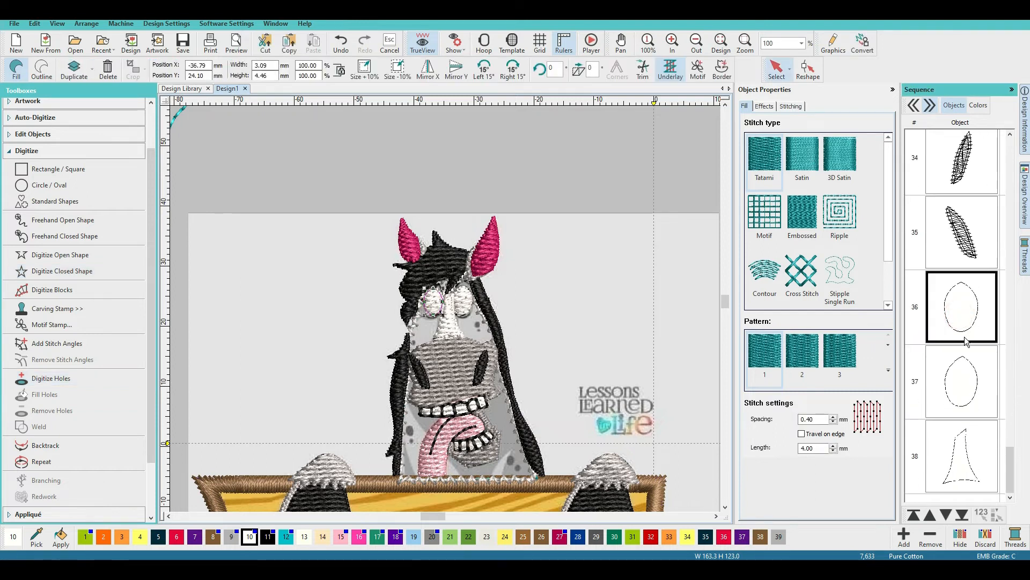
left_click(965, 372, "ctrl")
left_click(958, 464, "ctrl")
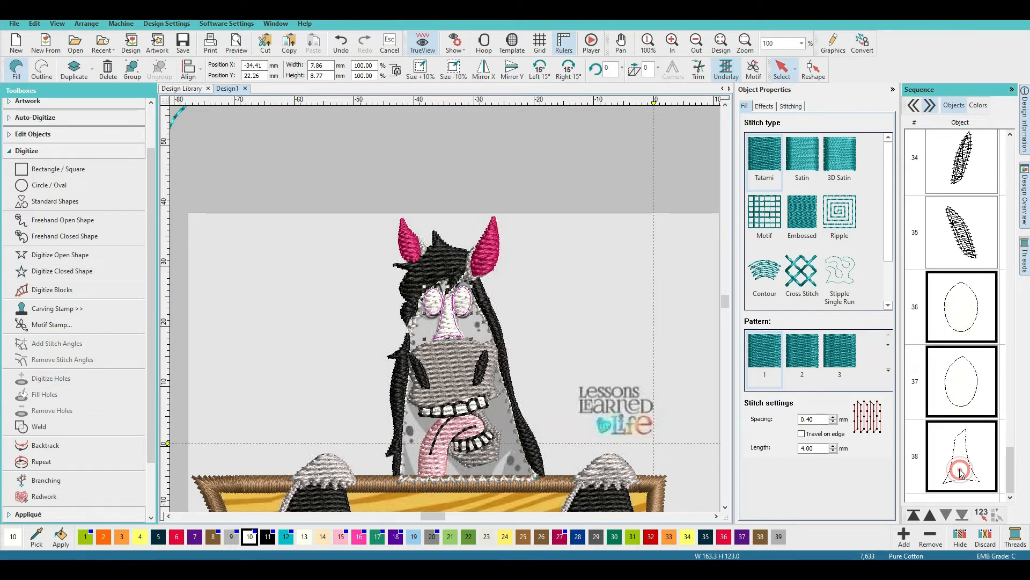
right_click(956, 411)
left_click(957, 338)
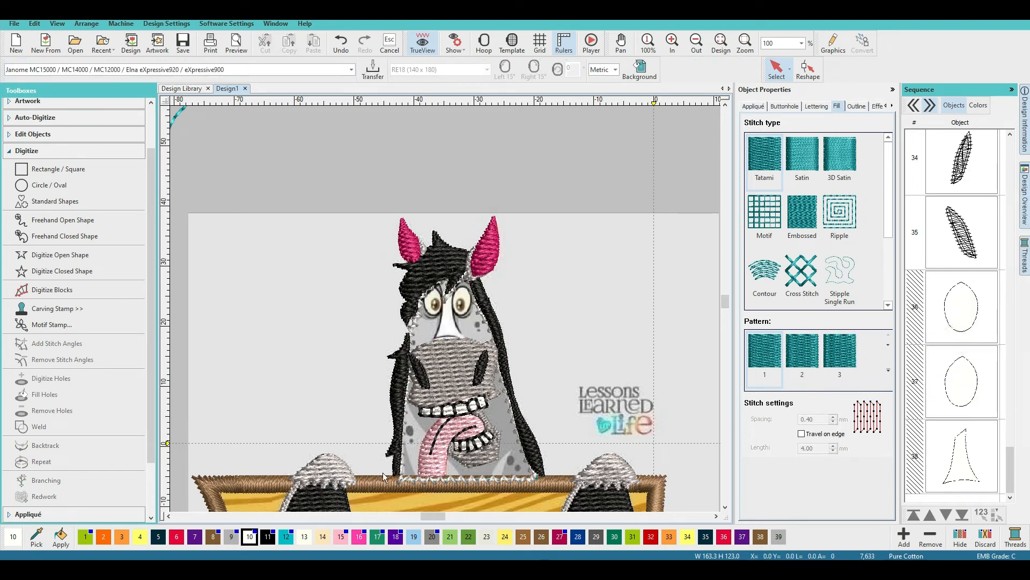
Digitize a closed Tatami fill in colour 25 over the left eye's brown iris, using four boundary points
left_click(524, 537)
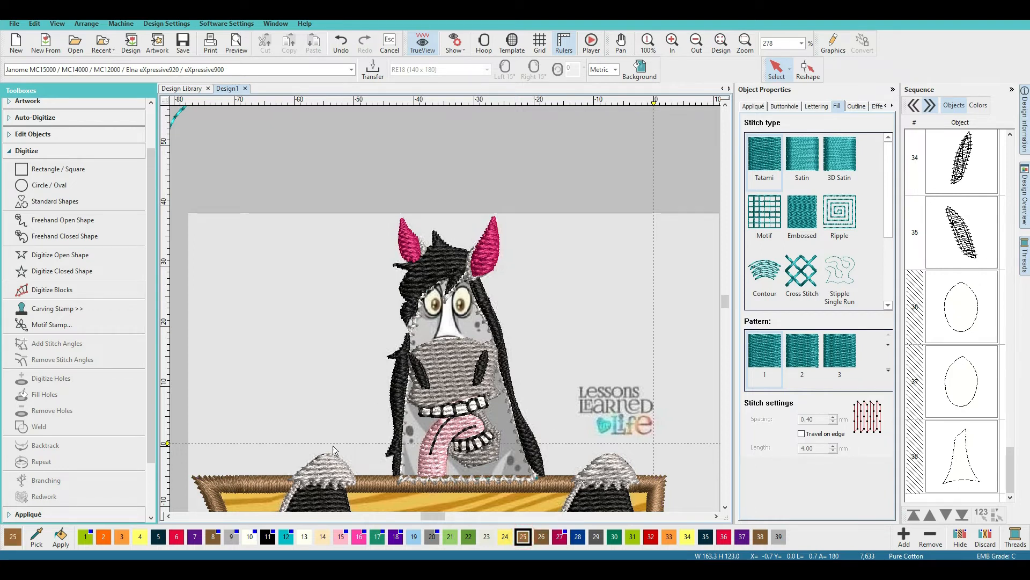
scroll(445, 308, "up", 5)
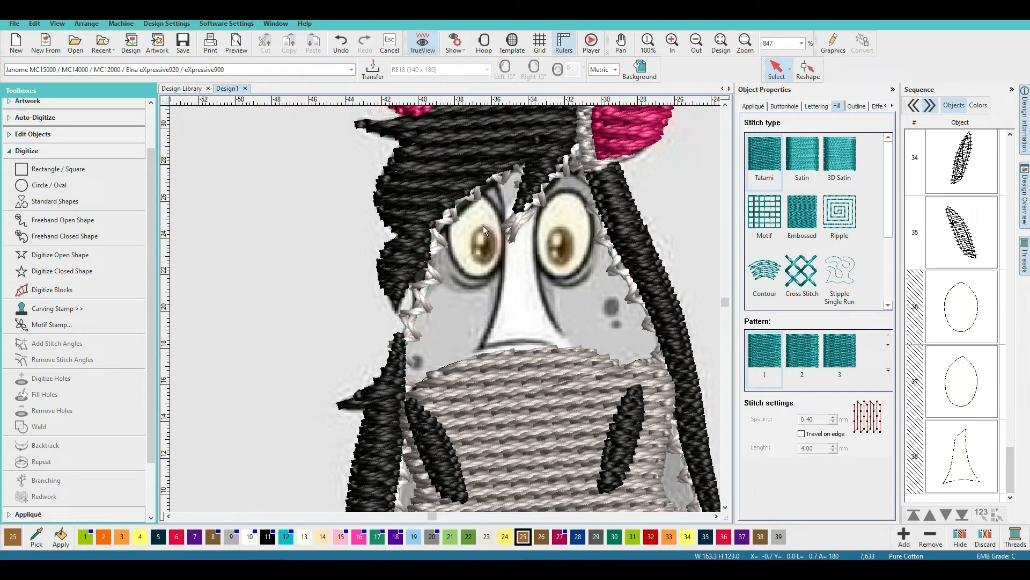
left_click(67, 271)
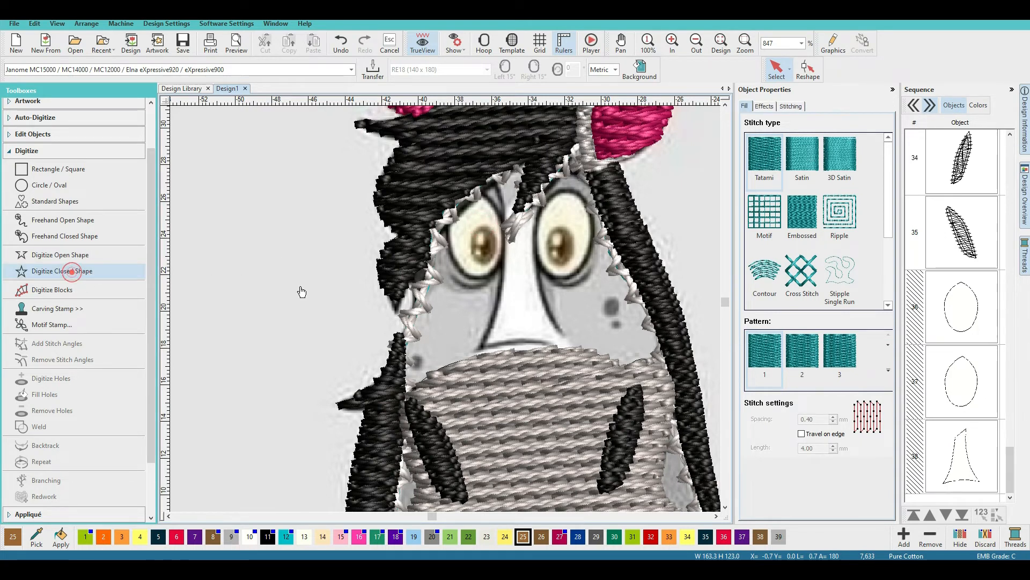
left_click(484, 227)
left_click(471, 248)
left_click(482, 264)
left_click(497, 246)
key("Return")
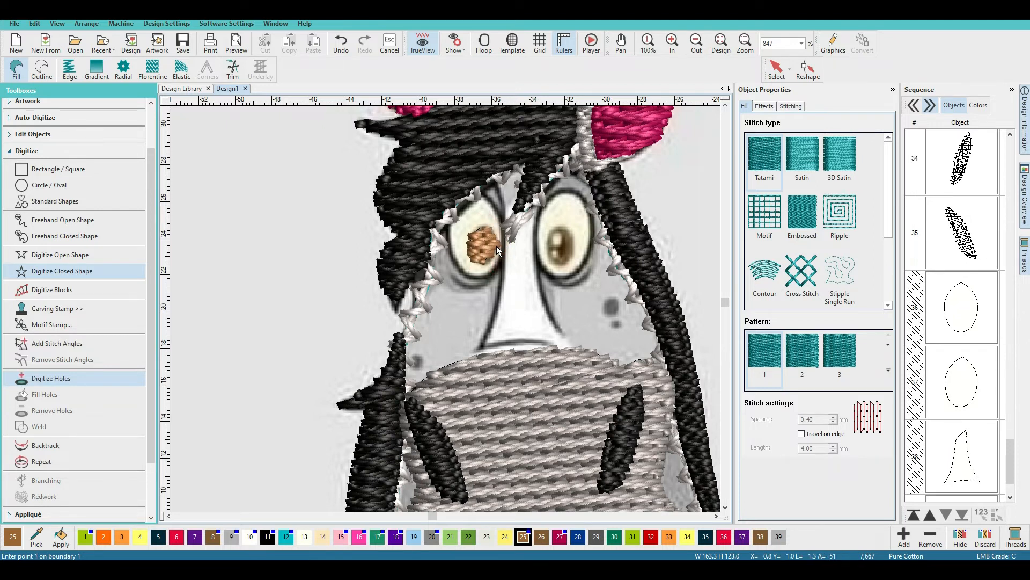
Digitize a matching closed fill over the right eye's brown iris with four boundary points
left_click(560, 227)
left_click(547, 243)
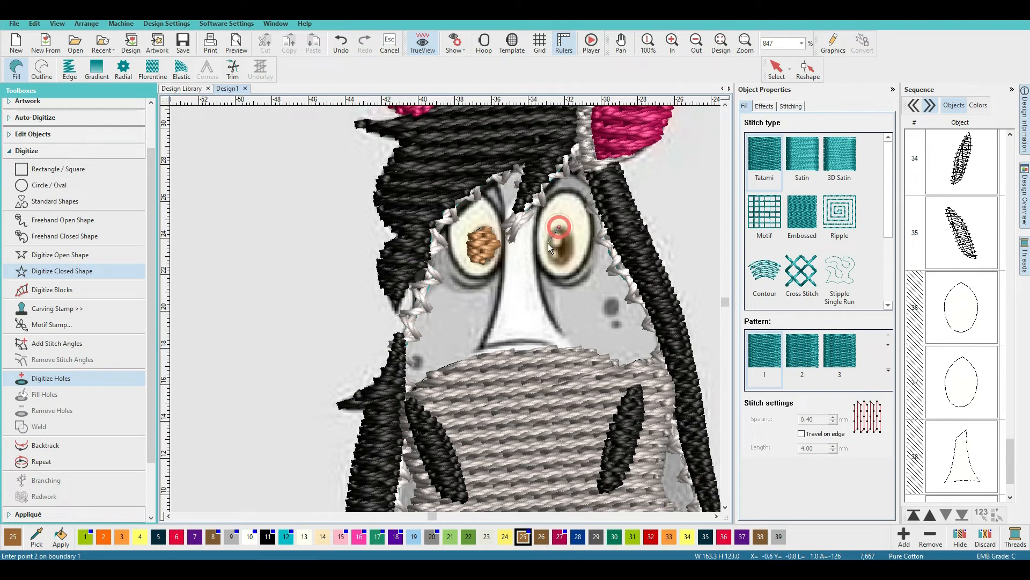
left_click(559, 262)
left_click(572, 248)
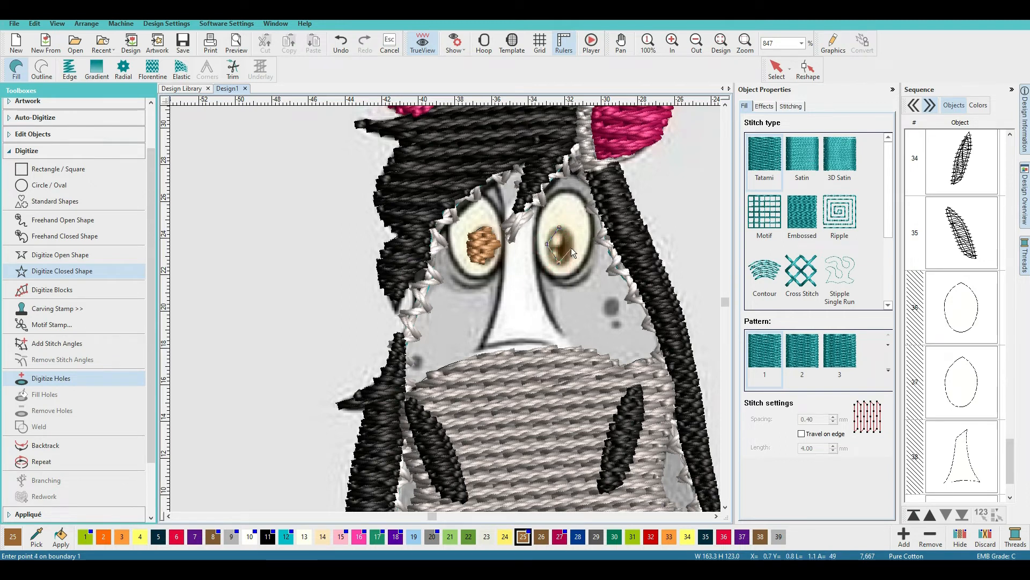
key("Return")
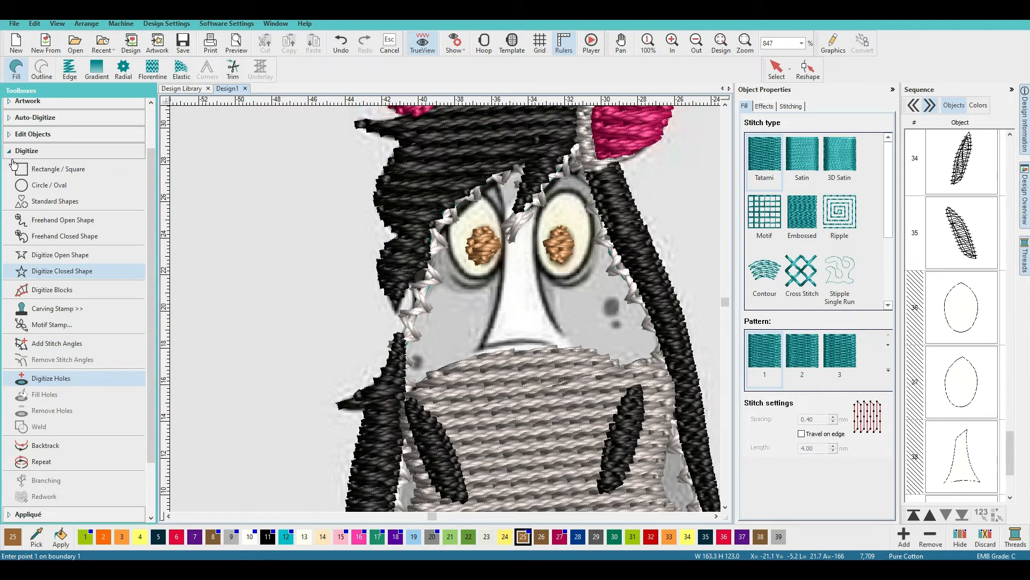
left_click(34, 257)
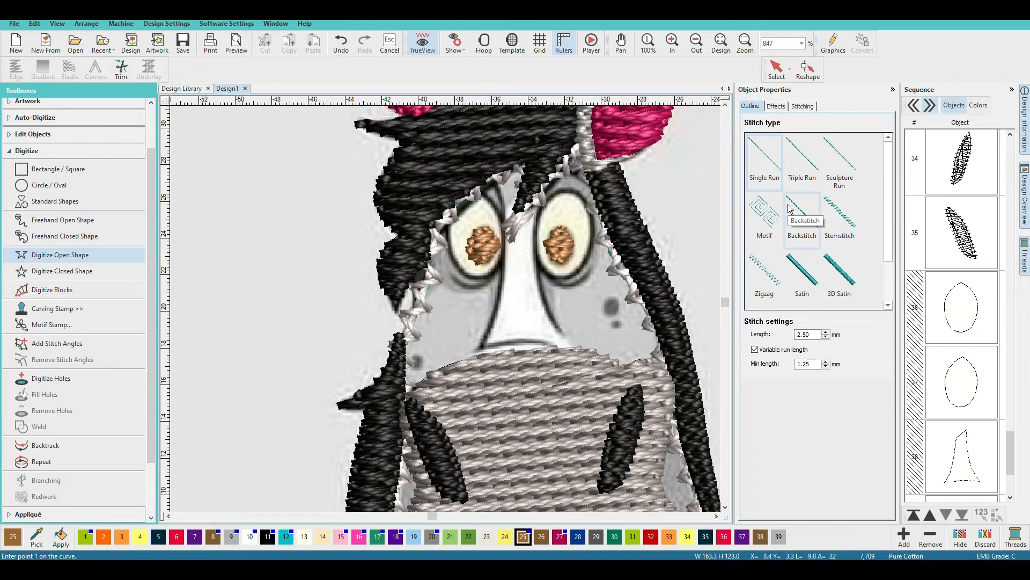
scroll(442, 312, "down", 9)
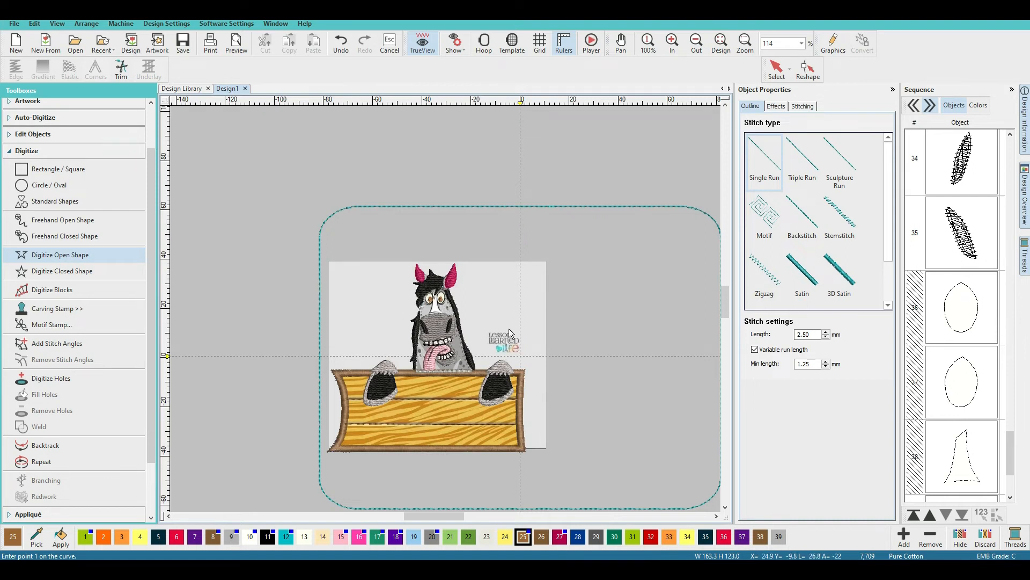
scroll(440, 305, "up", 3)
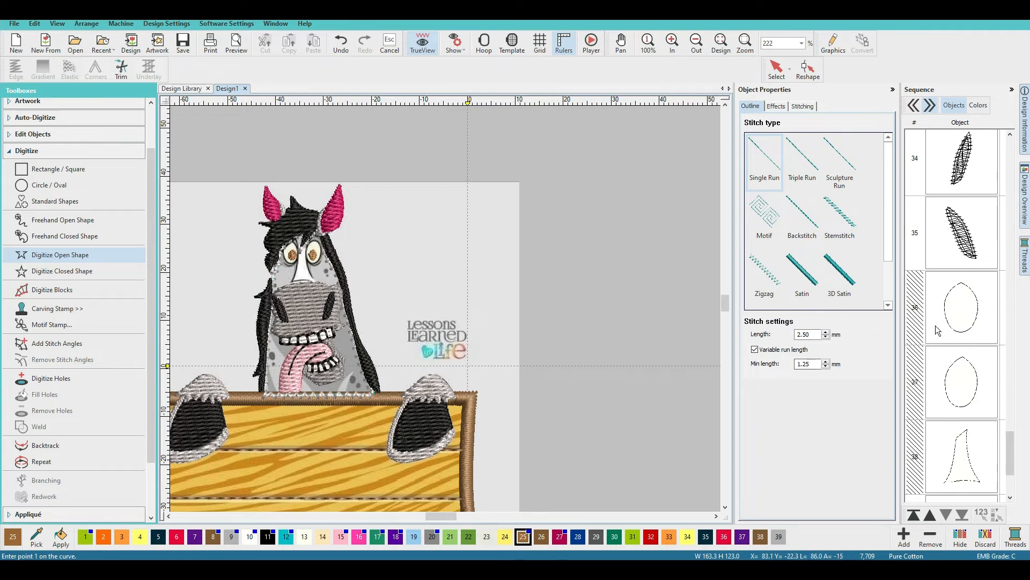
Hide the two brown iris fills, objects 39 and 40 in the stitching sequence
scroll(934, 316, "down", 2)
left_click(949, 384)
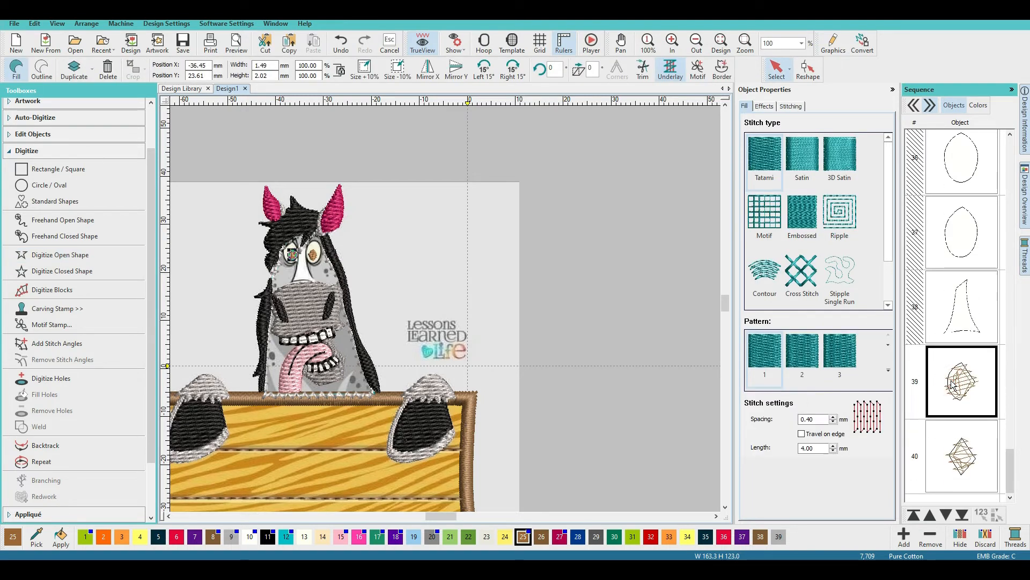
left_click(969, 427, "ctrl")
right_click(969, 424)
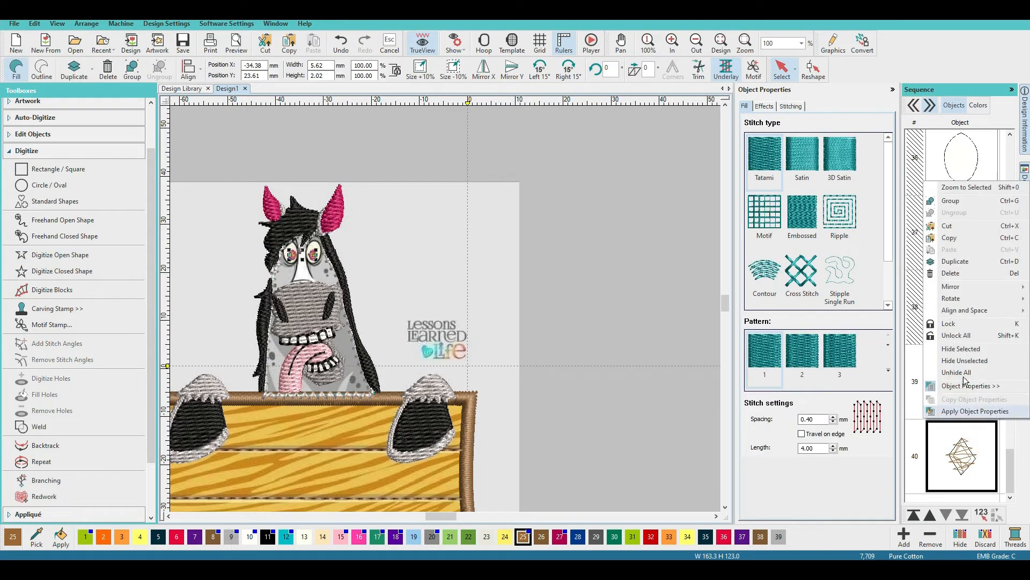
left_click(961, 348)
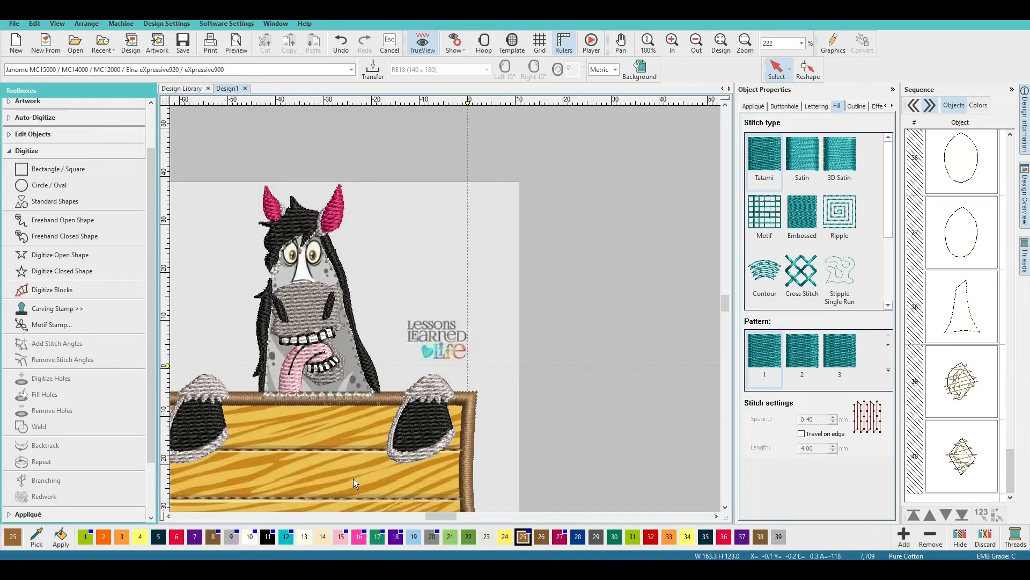
Digitize a short open Single Run line in colour 11 as the dark pupil inside each iris
mouse_move(726, 303)
left_mouse_down()
mouse_move(724, 294)
mouse_move(732, 319)
mouse_move(731, 309)
left_mouse_up()
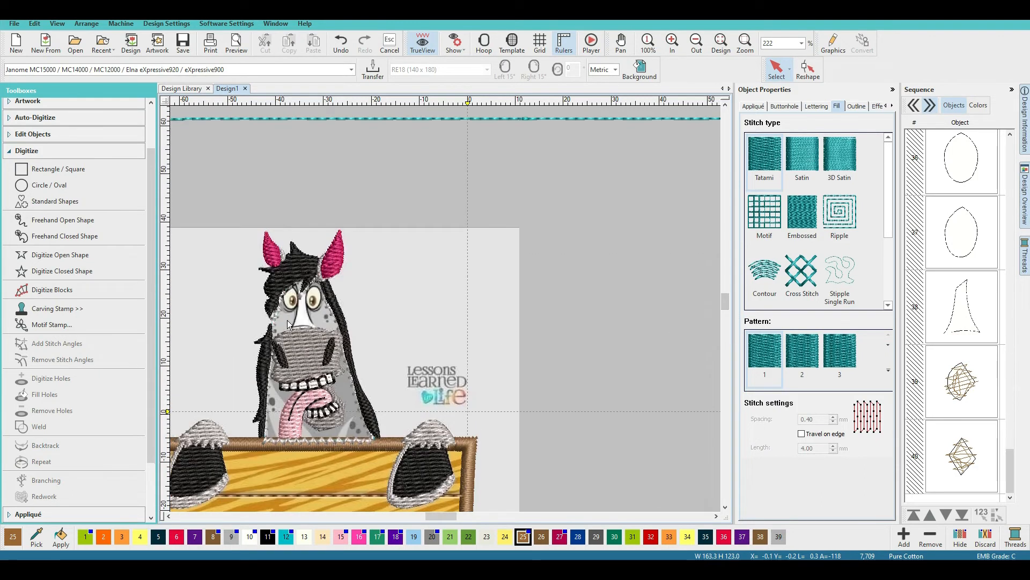
key("b")
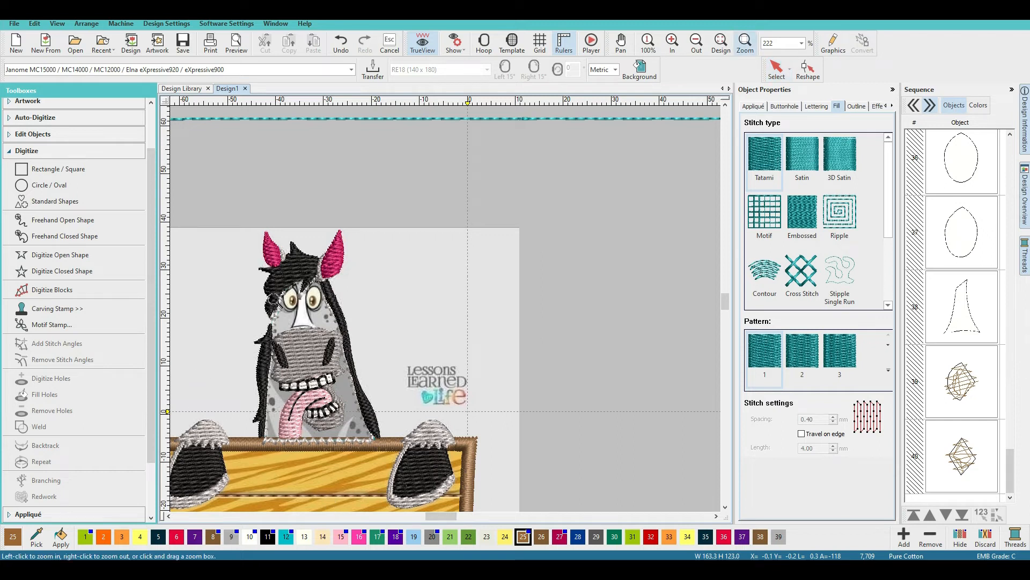
left_click_drag(271, 273, 346, 327)
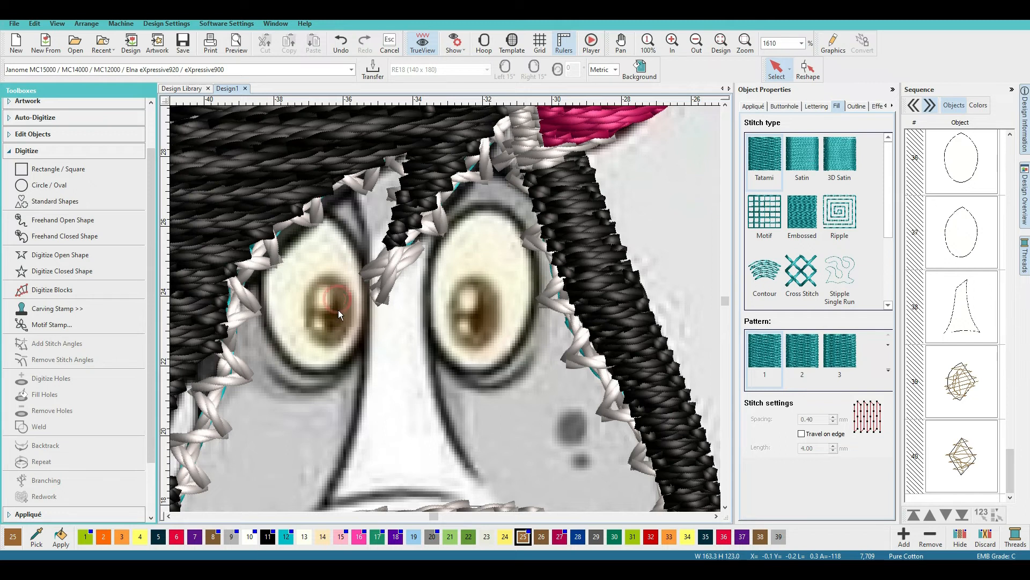
left_click(86, 256)
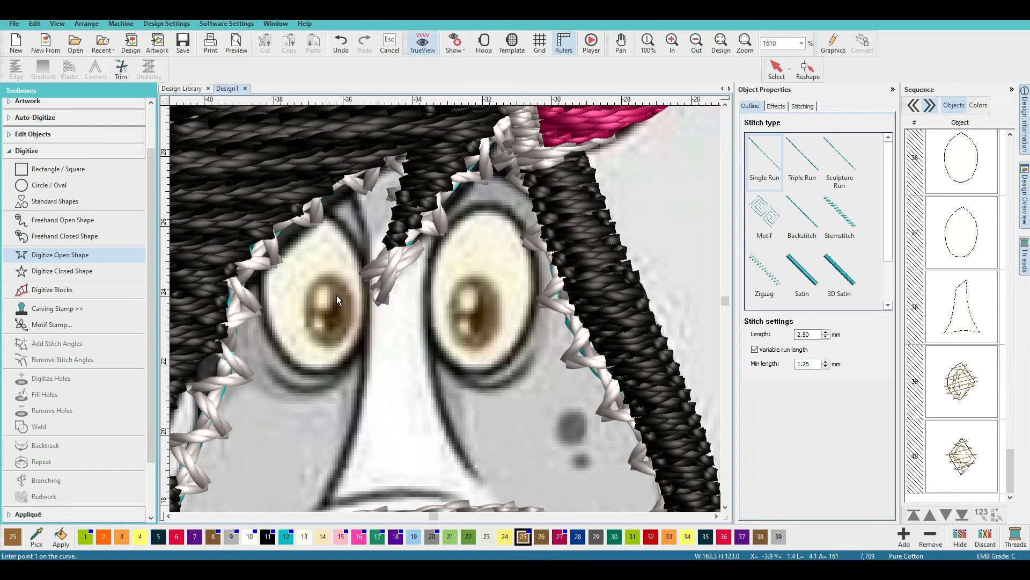
left_click(267, 536)
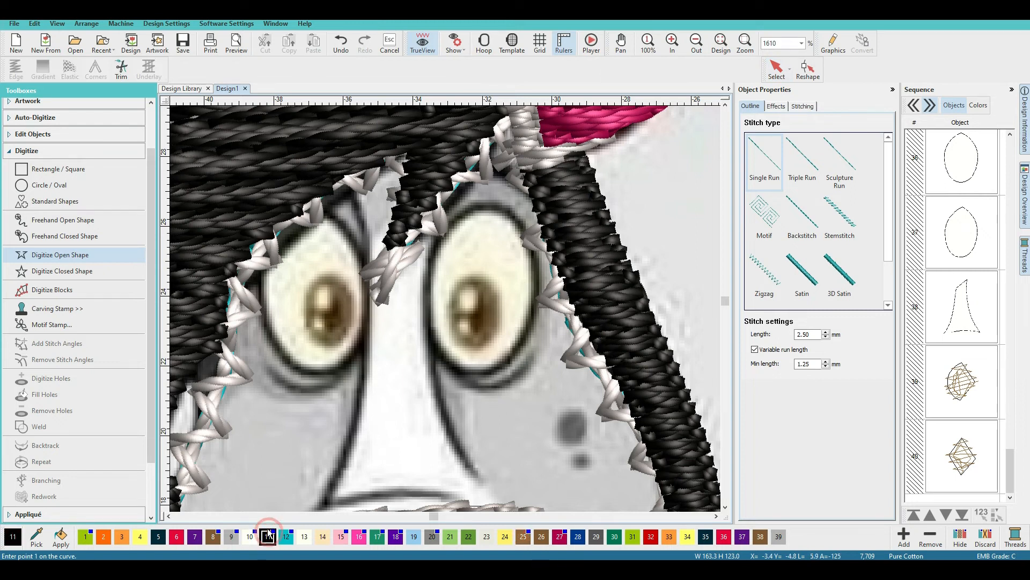
left_click(336, 299)
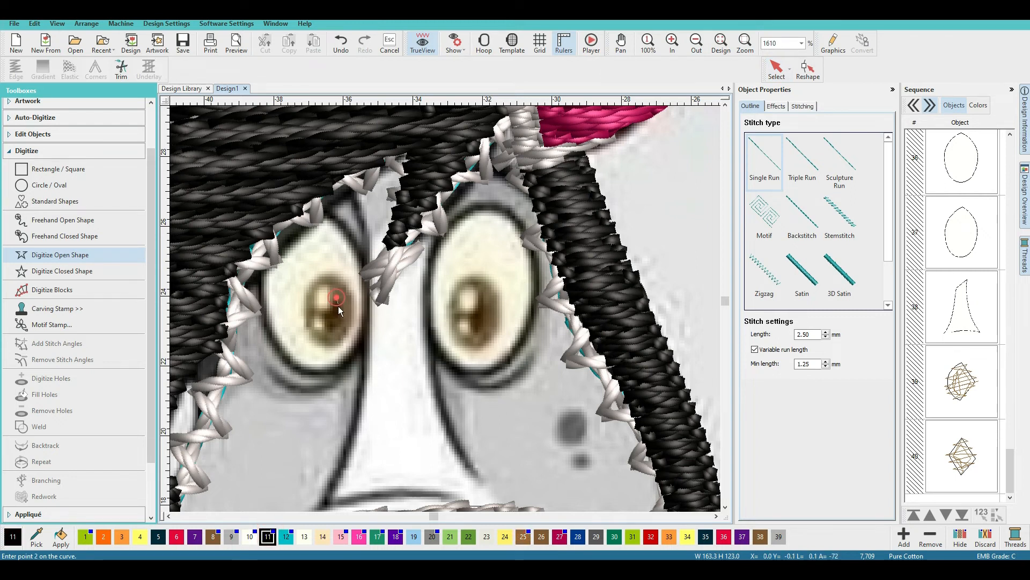
left_click(338, 306)
left_click(332, 322)
left_click(329, 326)
left_click(483, 295)
left_click(479, 327)
key("Return")
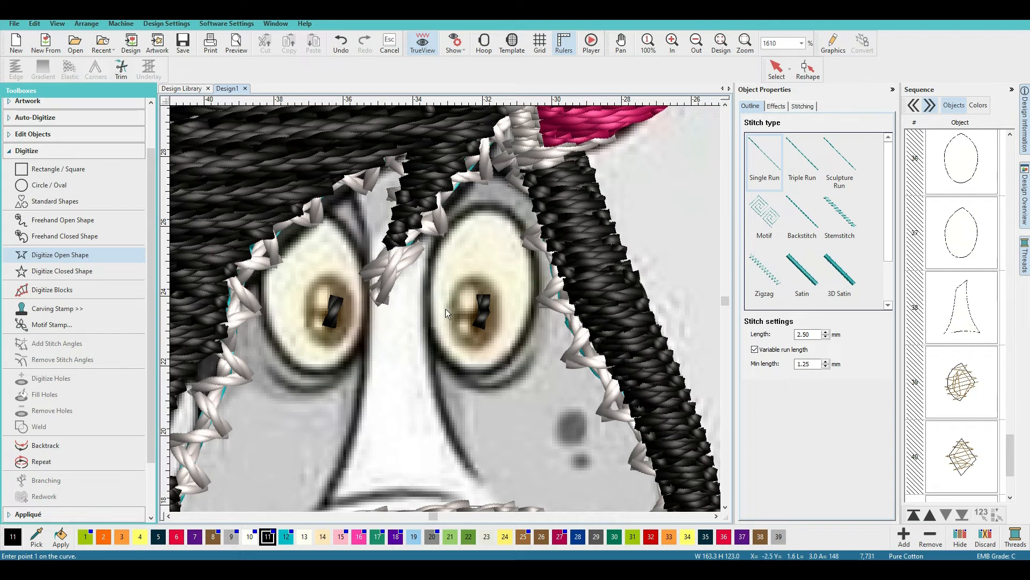
Unhide all hidden objects so the eye whites, blaze and irises show in the design, and clear the selection
scroll(446, 308, "down", 4)
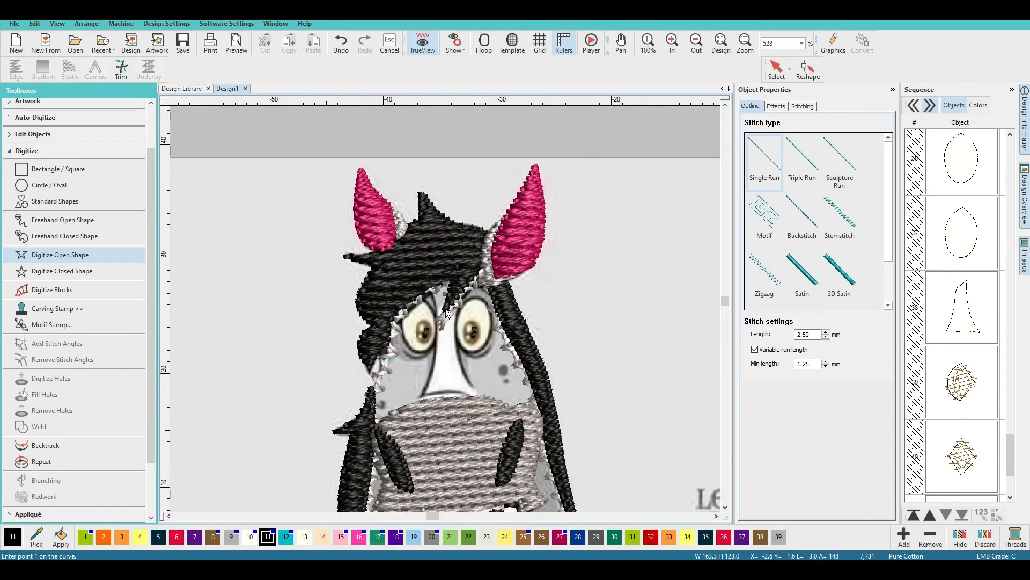
scroll(446, 310, "up", 2)
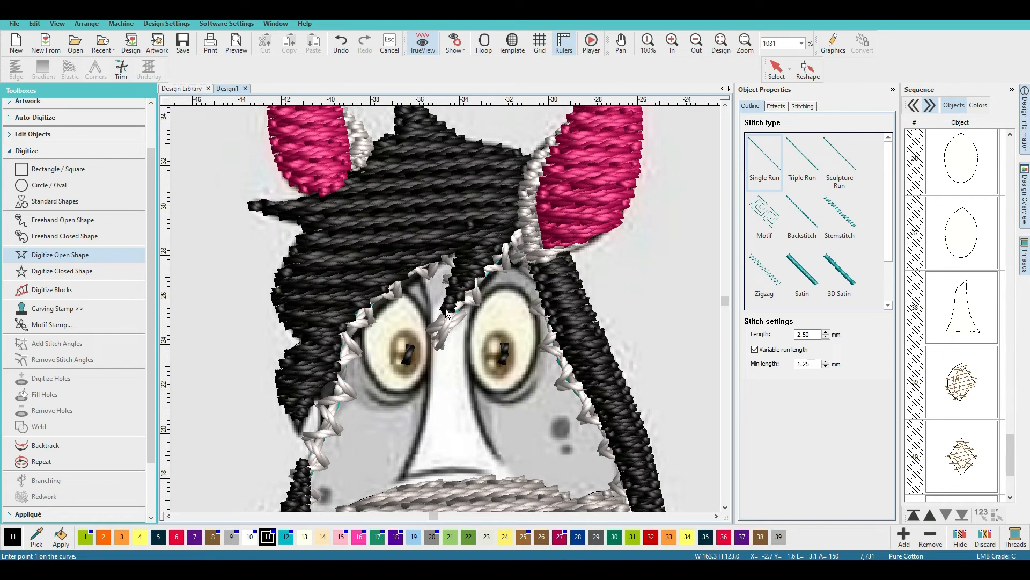
left_click(953, 382)
right_click(953, 382)
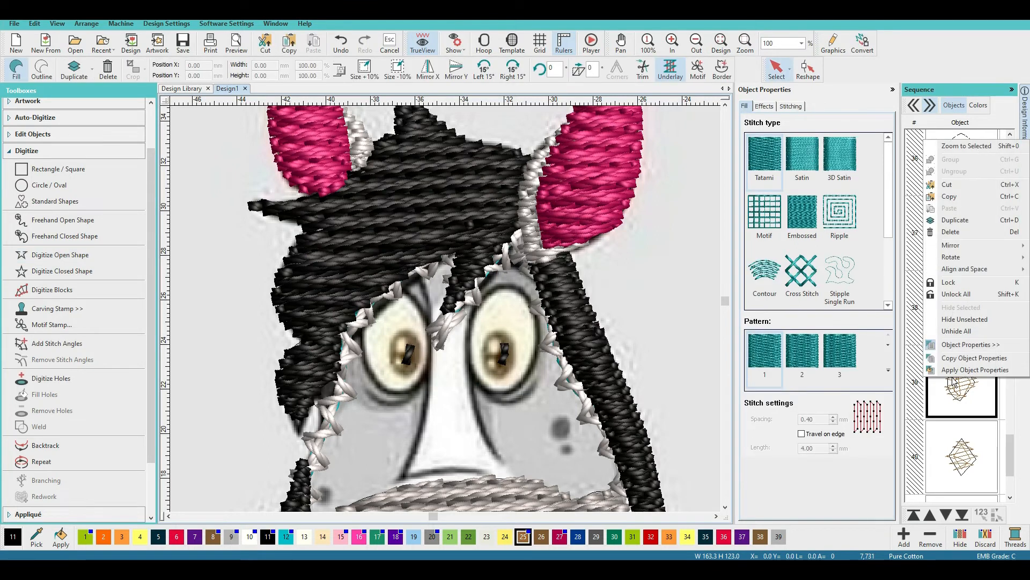
left_click(969, 331)
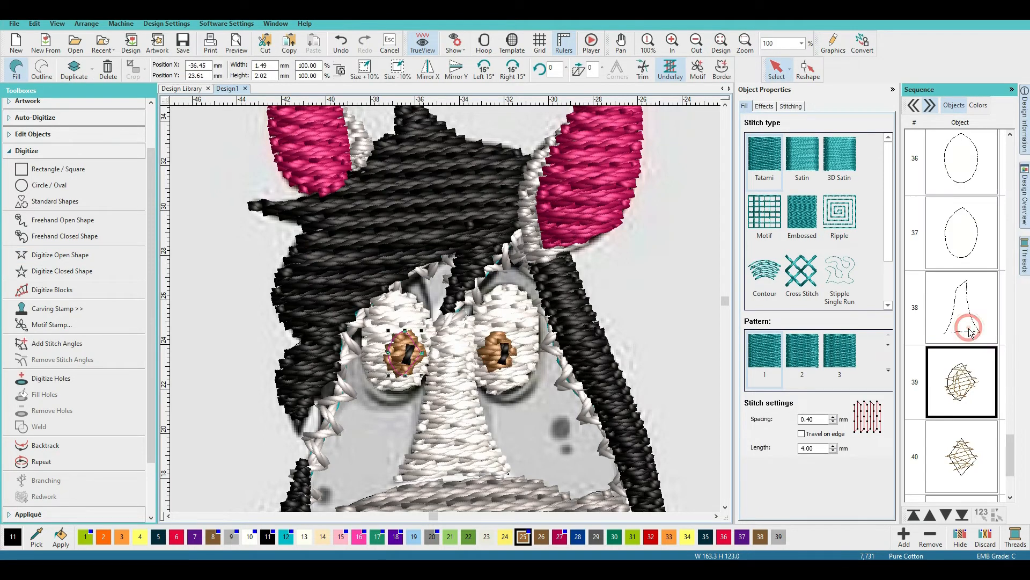
left_click(684, 269)
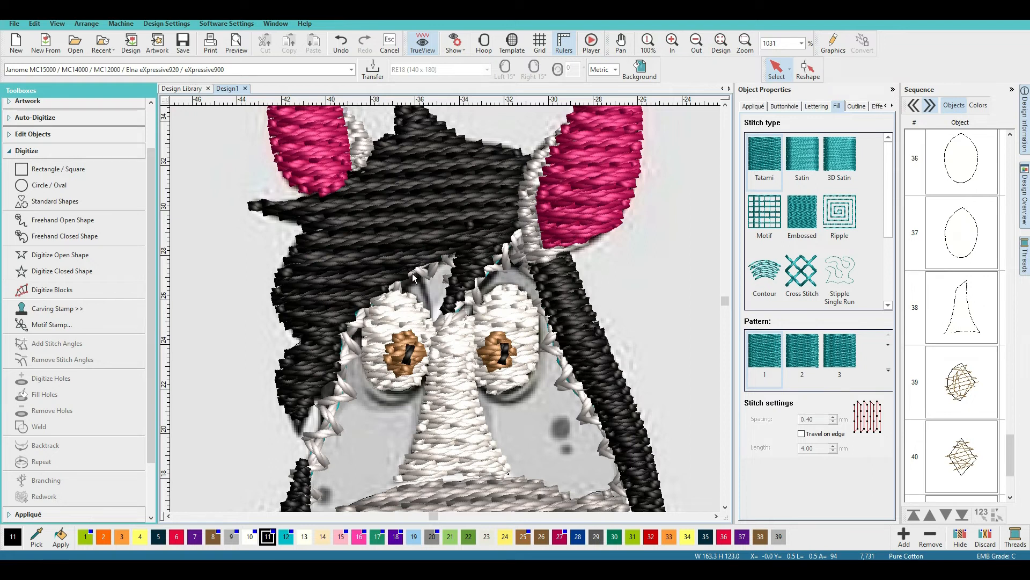
left_click(405, 290)
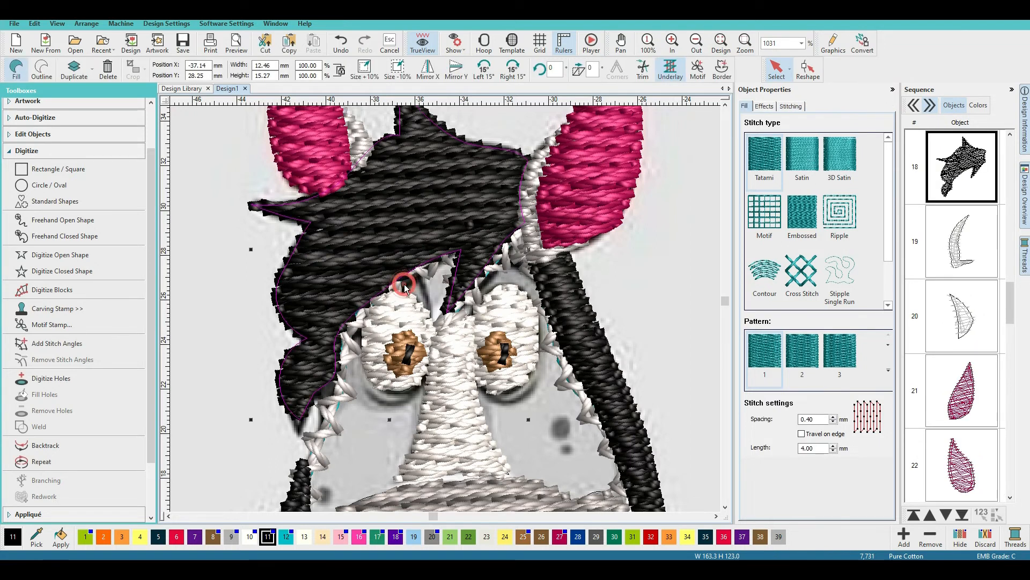
left_click(686, 239)
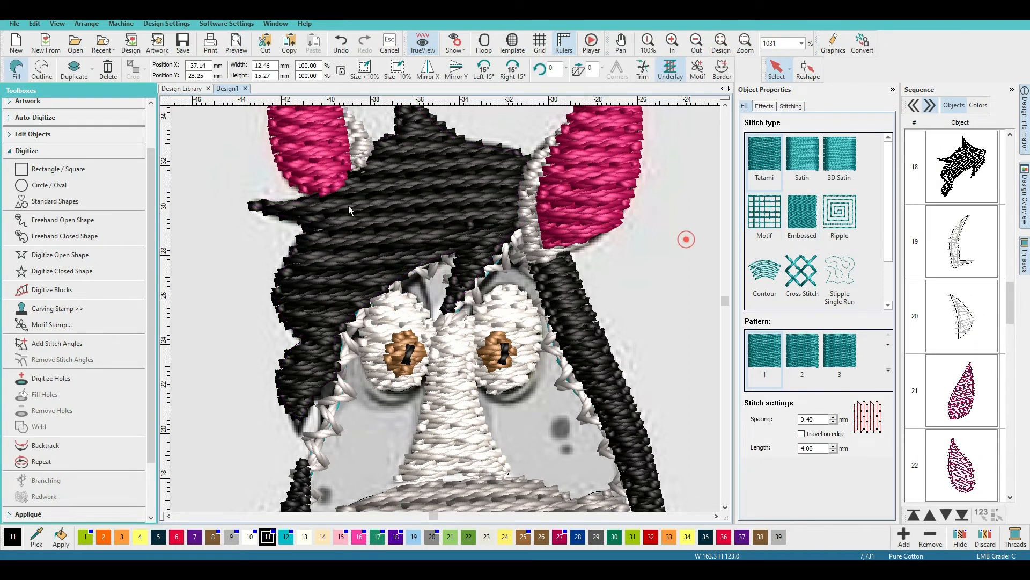
Try to outline the left eye with an open Single Run shape in colour 11
left_click(76, 258)
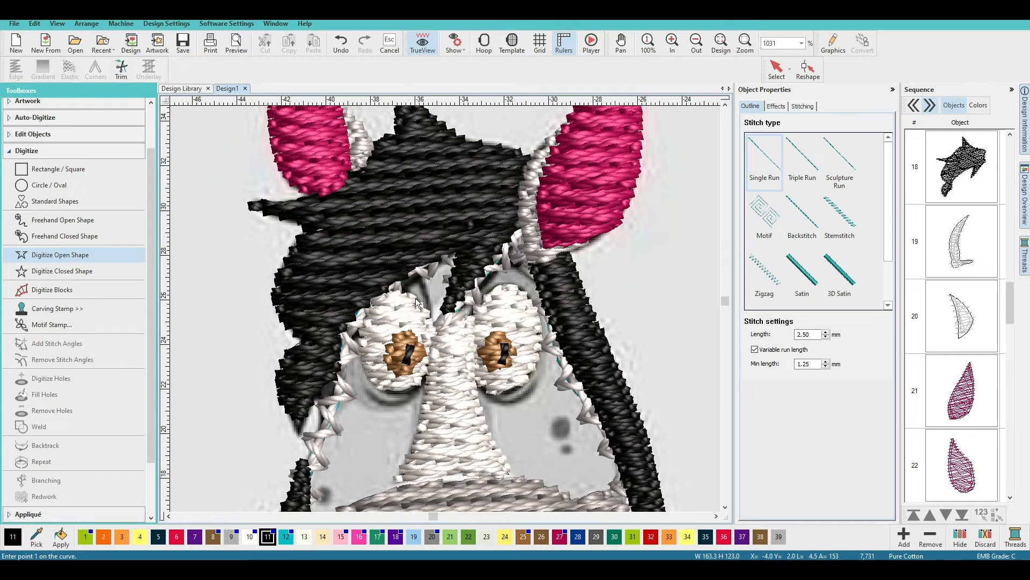
left_click(373, 307)
left_click(361, 351)
left_click(363, 388)
left_click(384, 404)
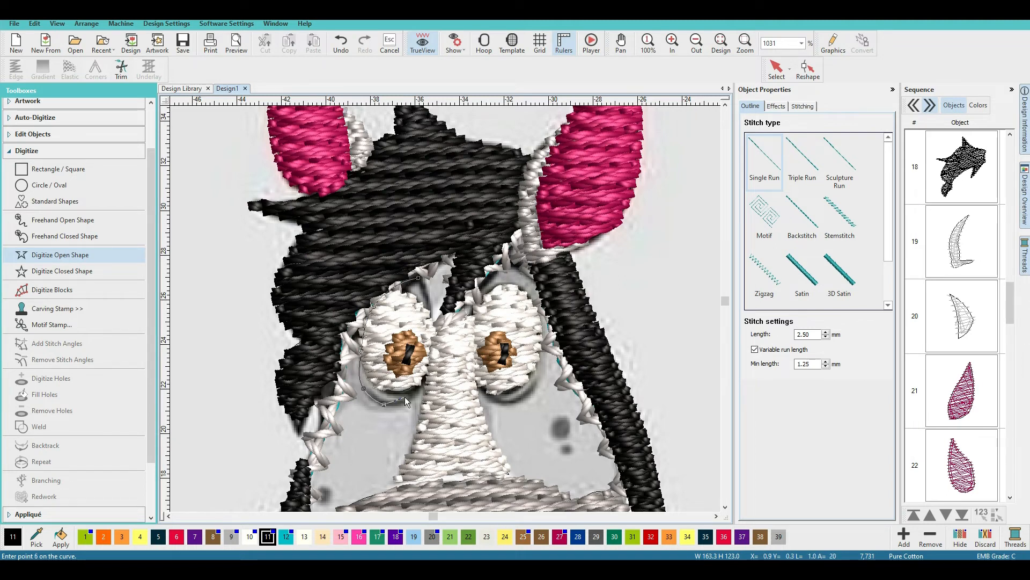
left_click(407, 400)
right_click(428, 374)
right_click(431, 342)
right_click(432, 308)
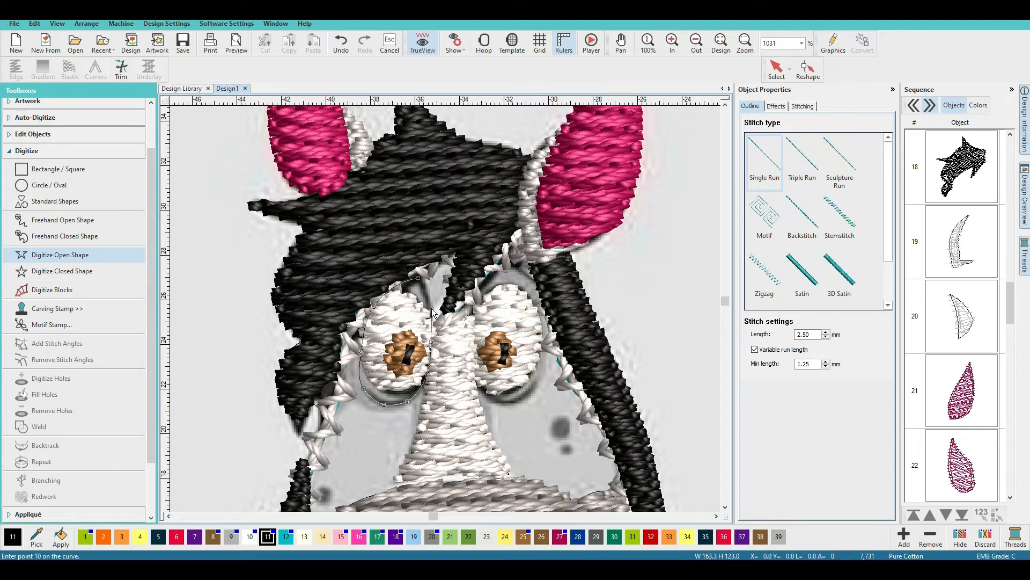
left_click(421, 275)
key("Return")
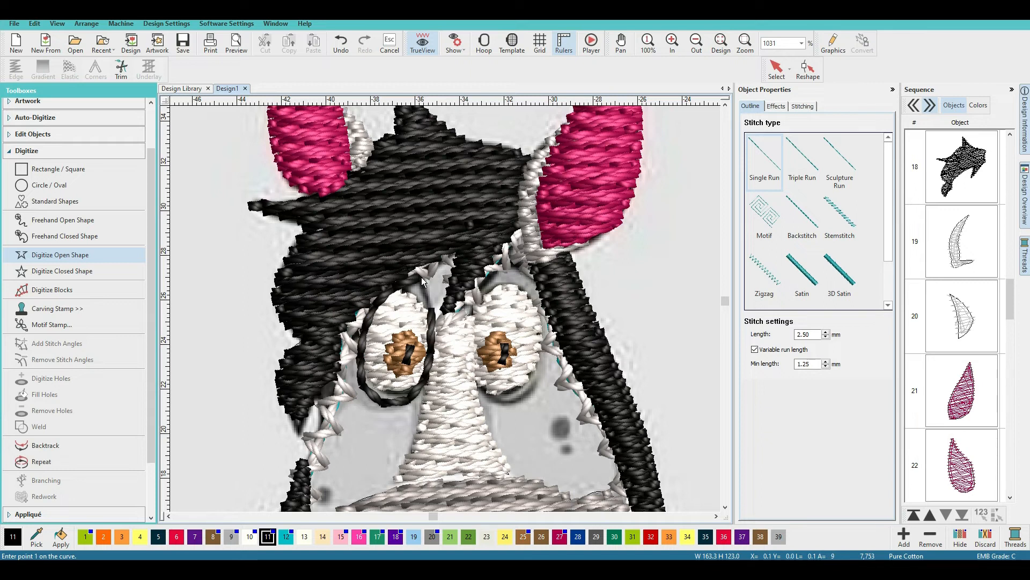
left_click(342, 41)
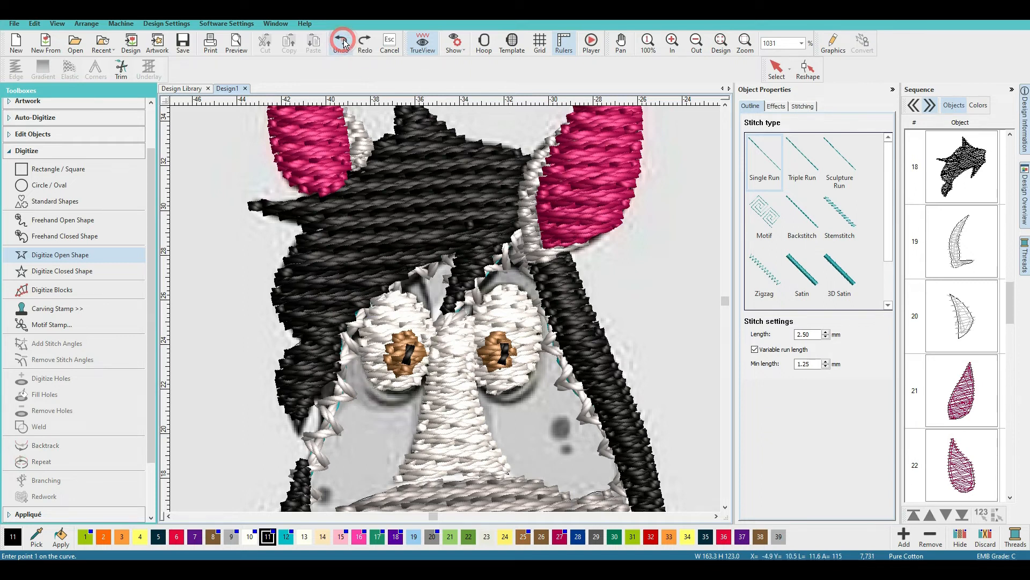
Digitize a closed Single Run outline in colour 11 around the left eye, following the artwork's dark rim
left_click(51, 272)
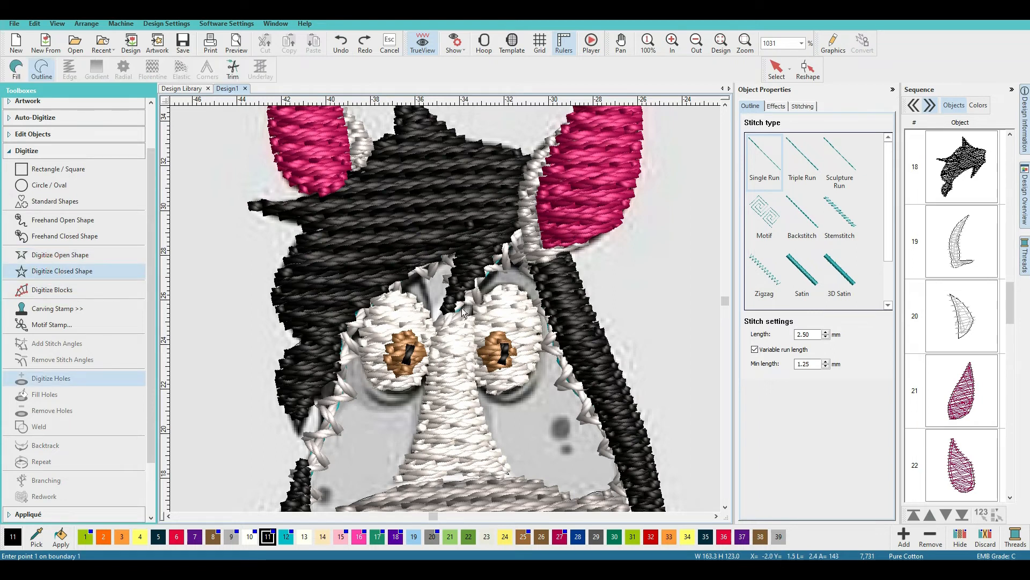
left_click(419, 274)
right_click(375, 301)
right_click(357, 328)
right_click(369, 399)
right_click(416, 392)
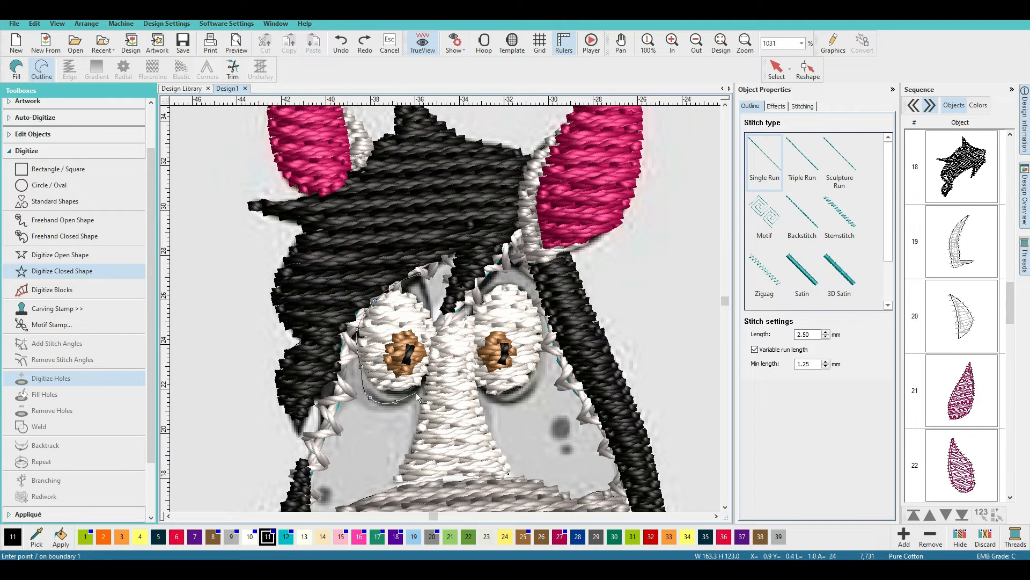
right_click(429, 374)
right_click(433, 340)
key("Return")
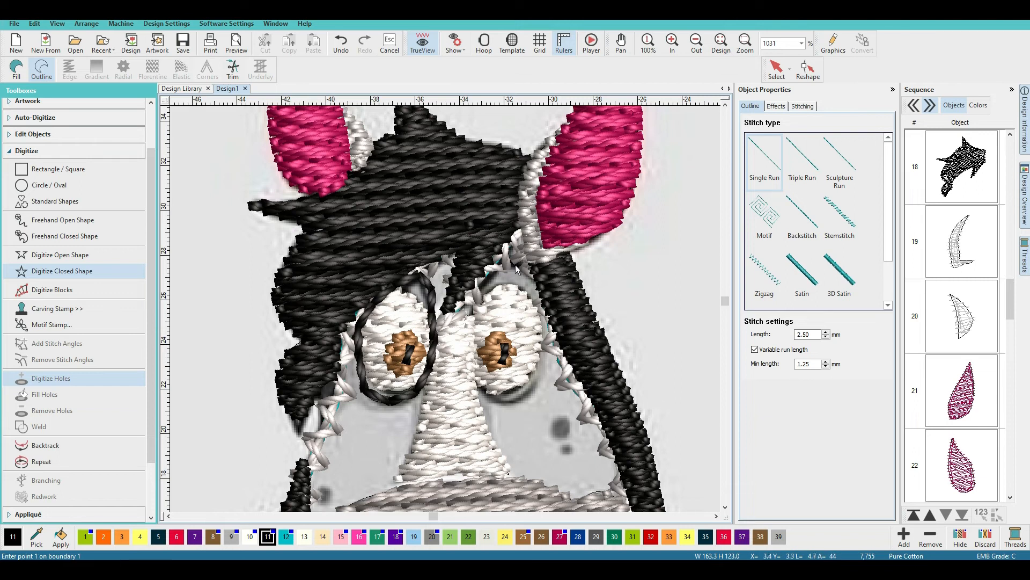
Digitize a matching closed Single Run outline in colour 11 around the right eye
left_click(509, 259)
left_click(472, 330)
left_click(472, 369)
left_click(477, 391)
left_click(547, 352)
left_click(544, 307)
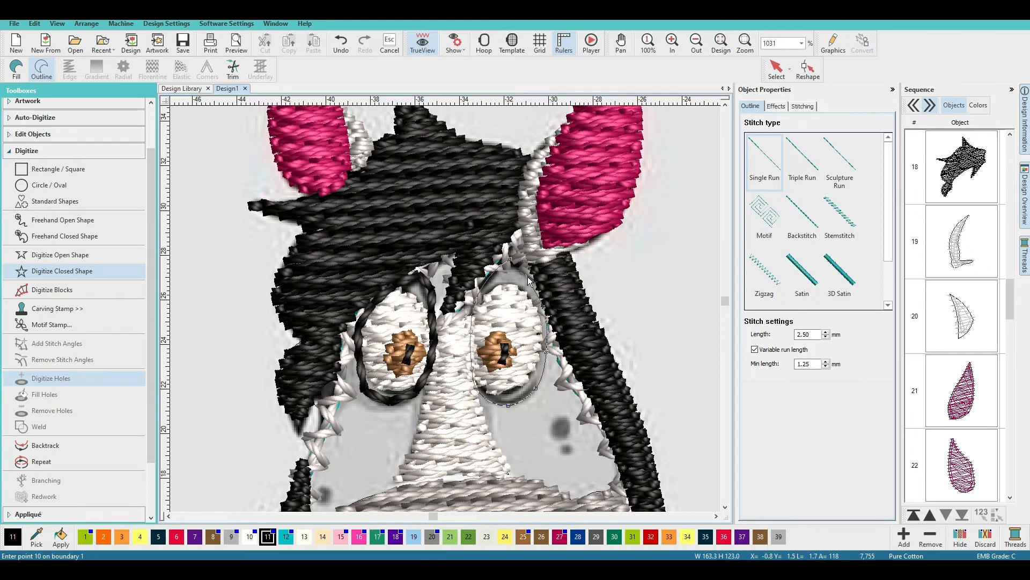
left_click(534, 280)
key("Return")
Save the horse design
scroll(525, 268, "down", 1)
scroll(448, 311, "down", 4)
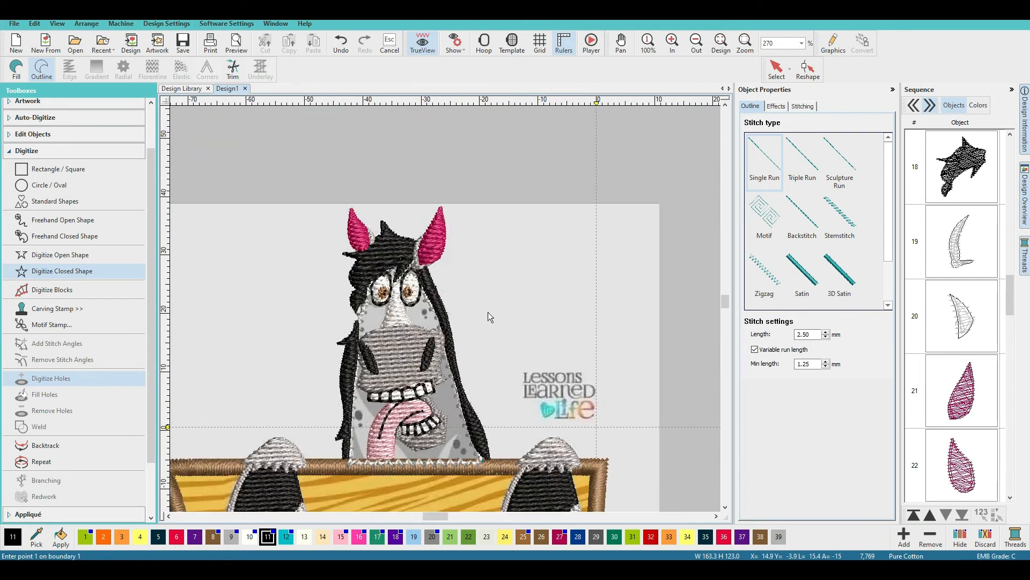
scroll(490, 311, "down", 1)
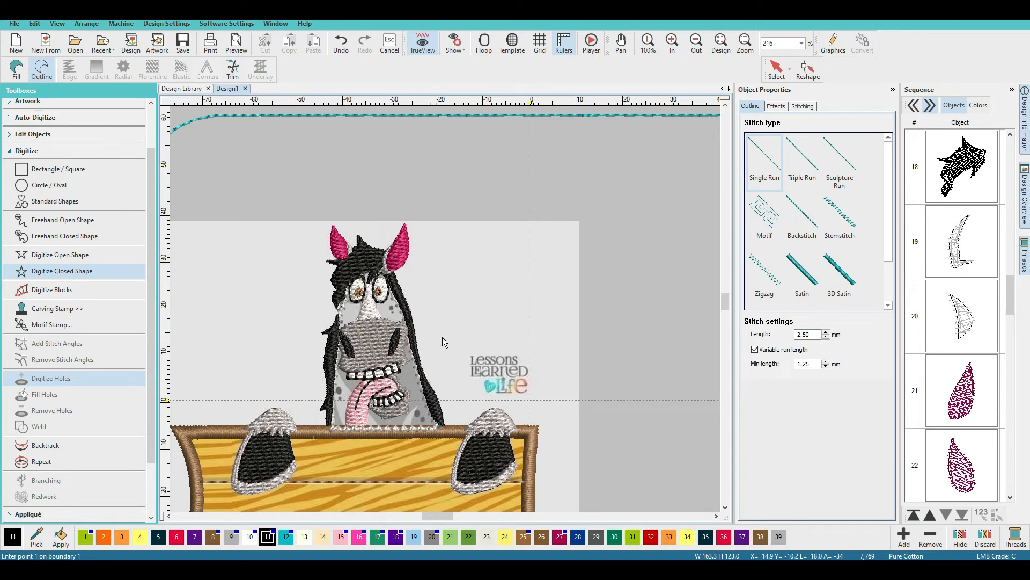
left_click(181, 42)
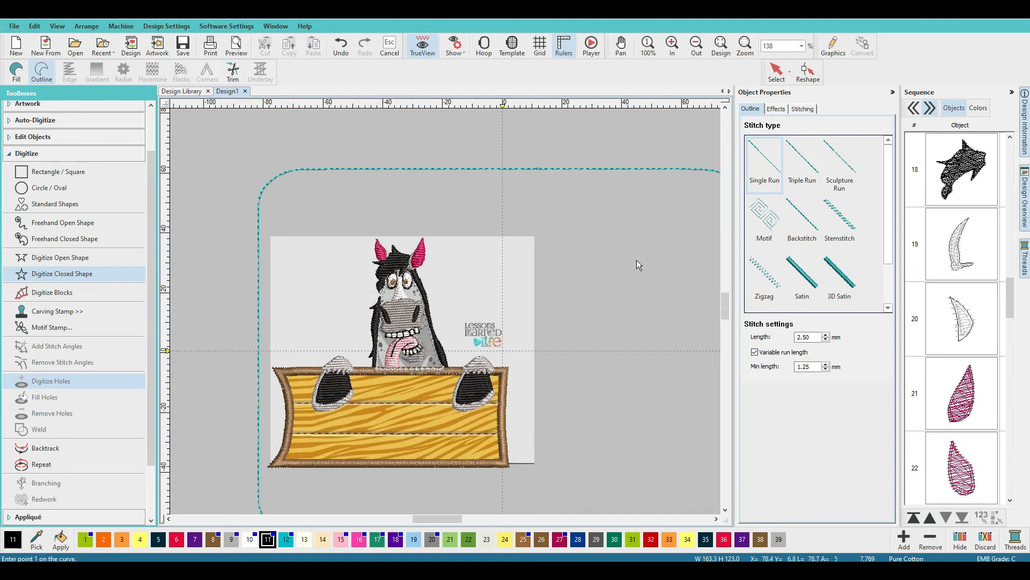
Try to move the black forelock fill from position 18 to position 21 in the stitching sequence
left_click_drag(960, 170, 989, 386)
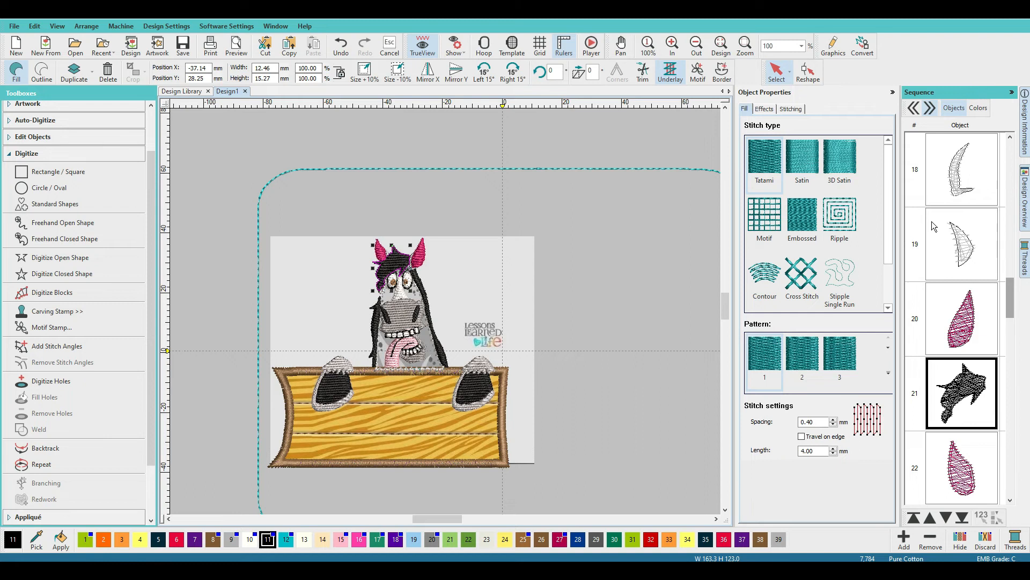
left_click(345, 49)
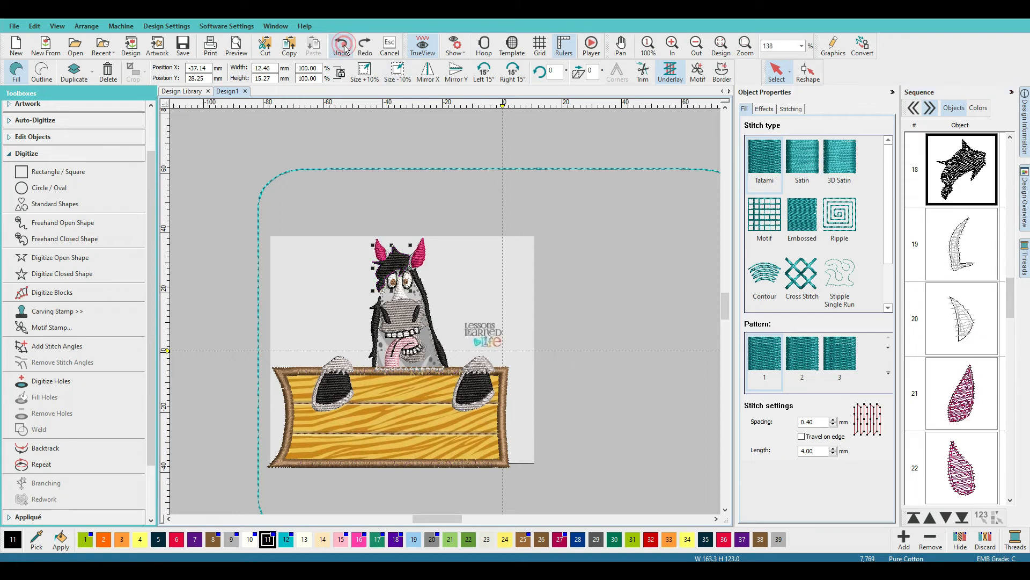
Unlock the background artwork, object 1 at the start of the stitching sequence
scroll(1005, 285, "up", 1)
left_click_drag(1005, 284, 1005, 156)
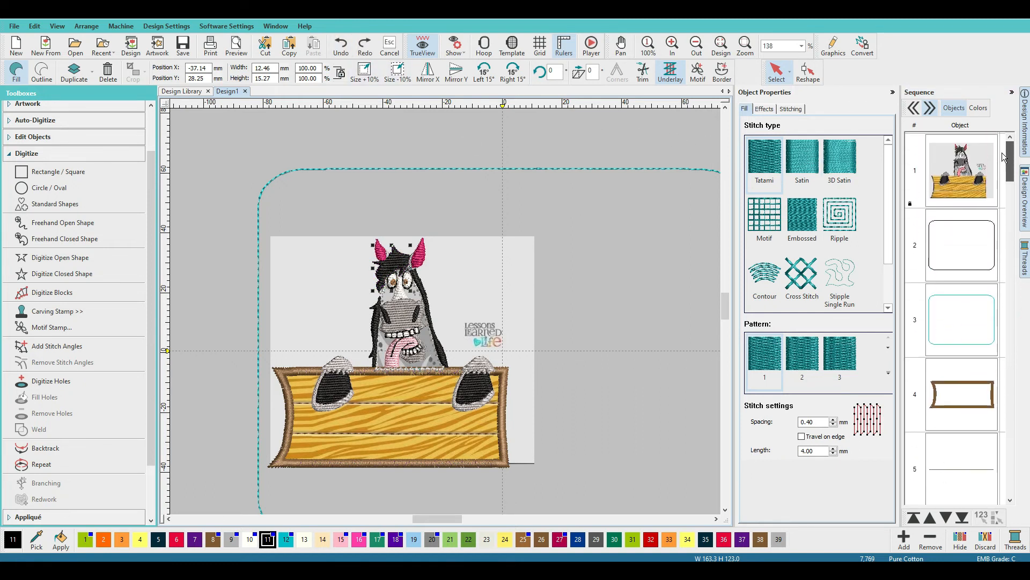
left_click(959, 170)
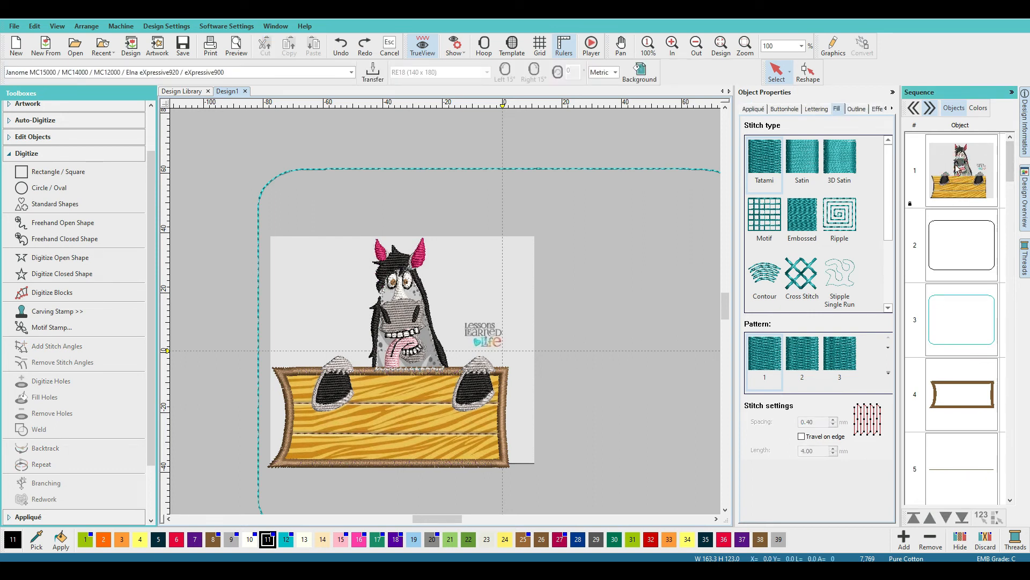
right_click(949, 168)
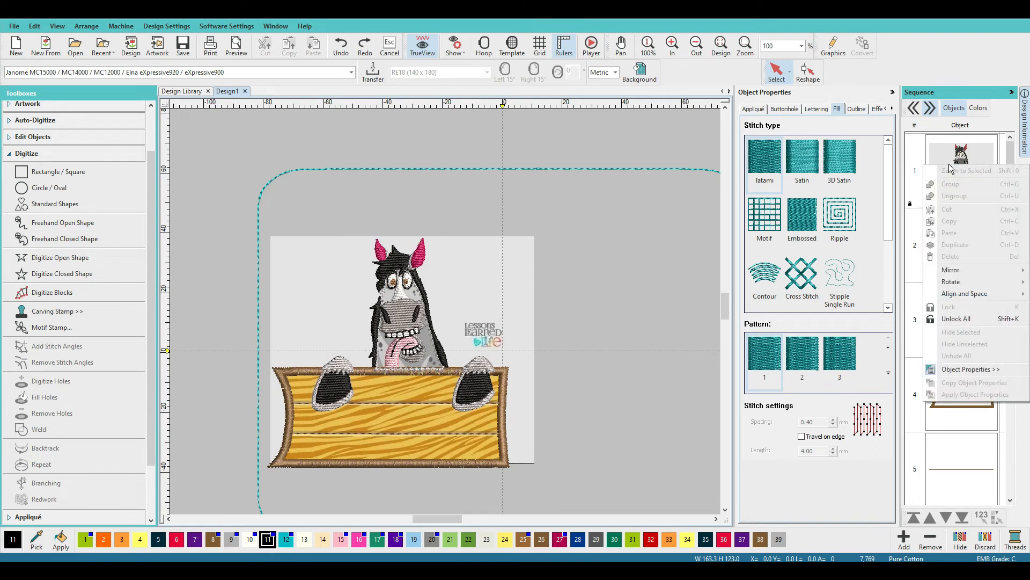
left_click(949, 320)
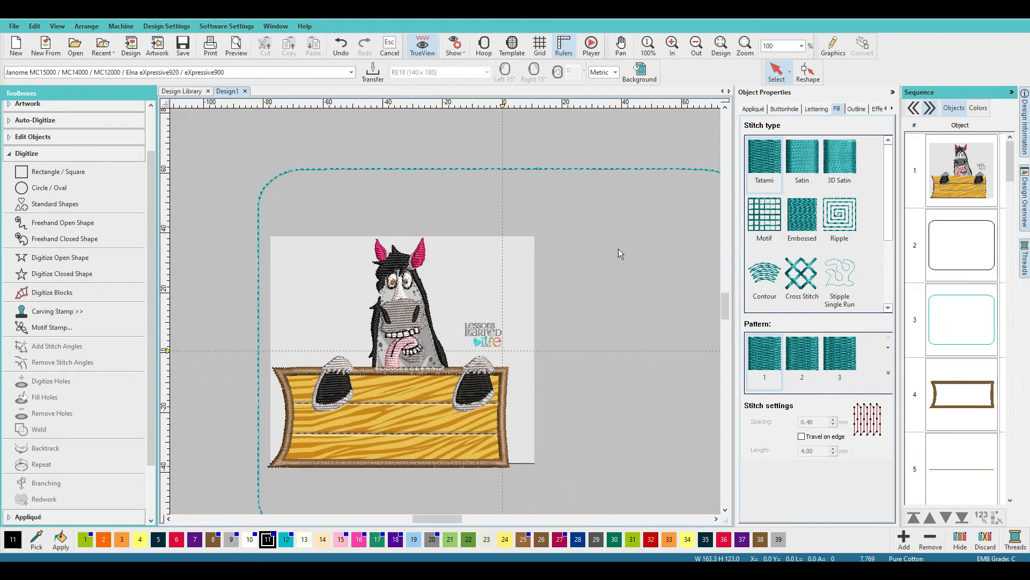
Compare the stitched horse with and without the background artwork by repeatedly hiding and showing the artwork
key("d")
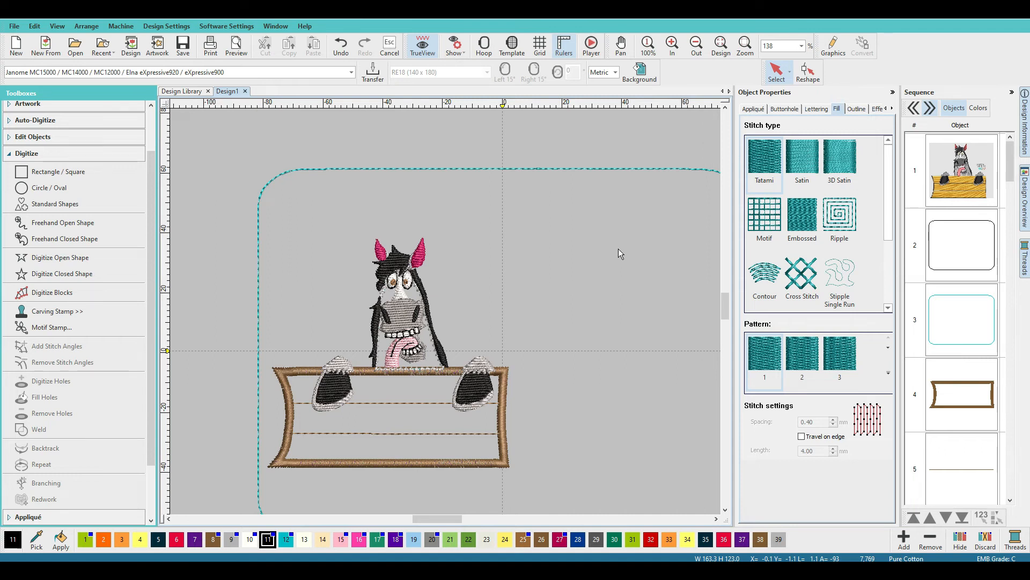
key("d")
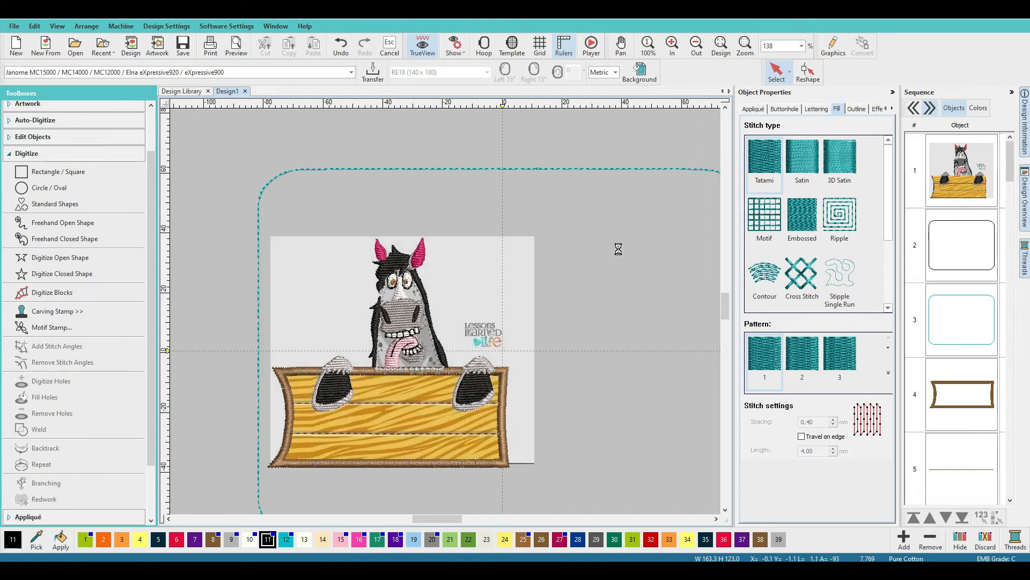
key("d")
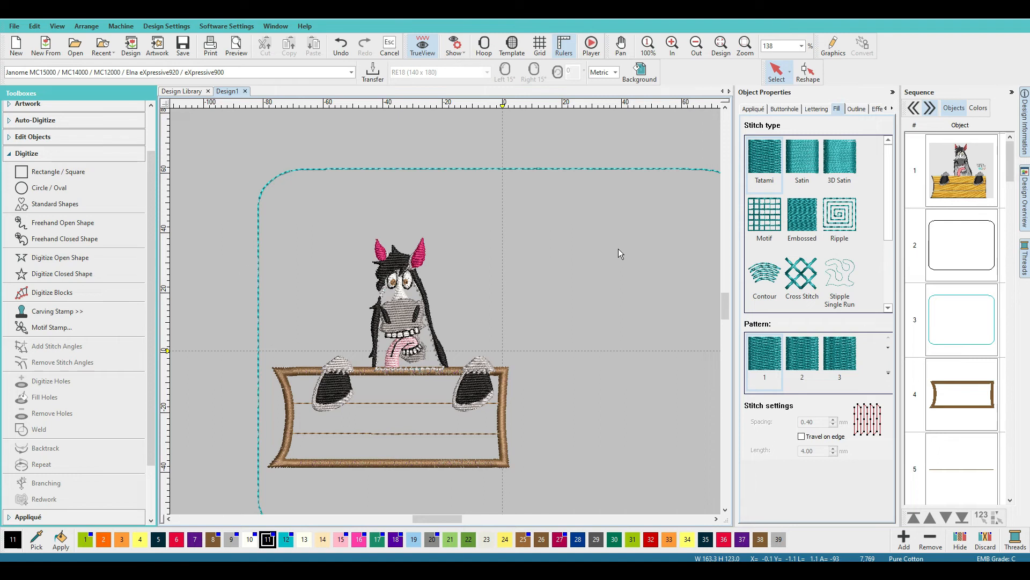
key("d")
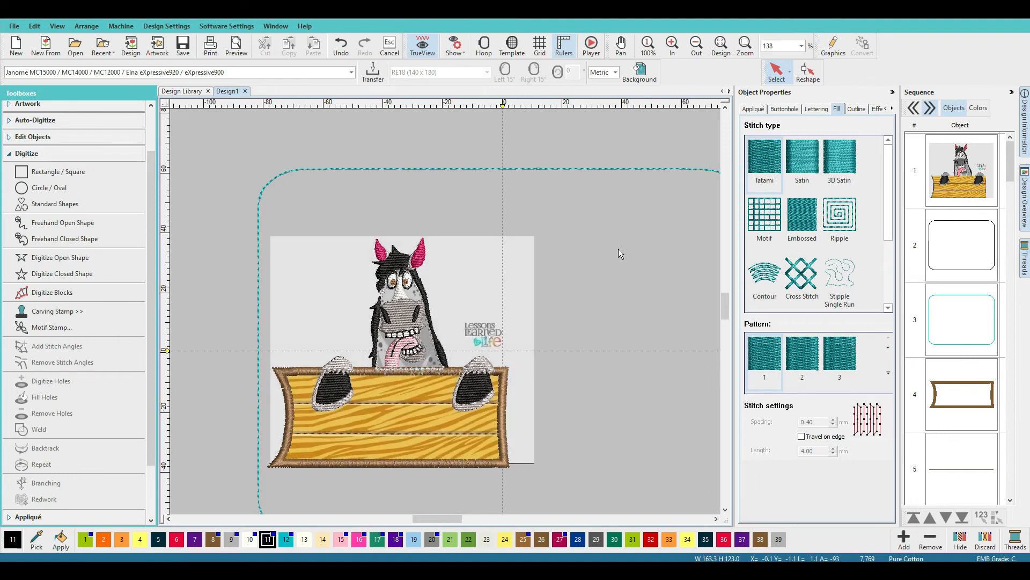
key("d")
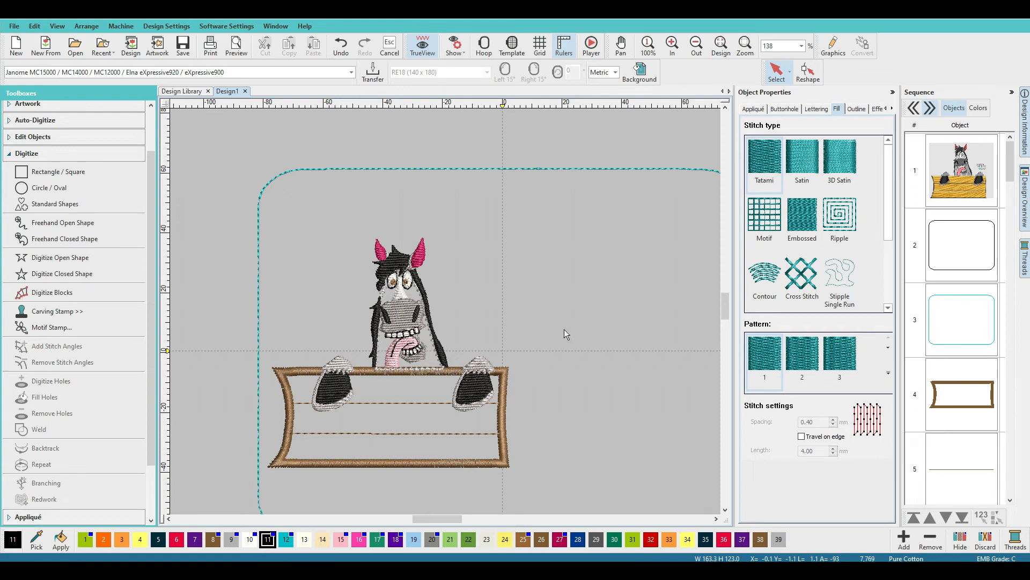
key("d")
Lock the background artwork, object 1 at the start of the stitching sequence
left_click(953, 177)
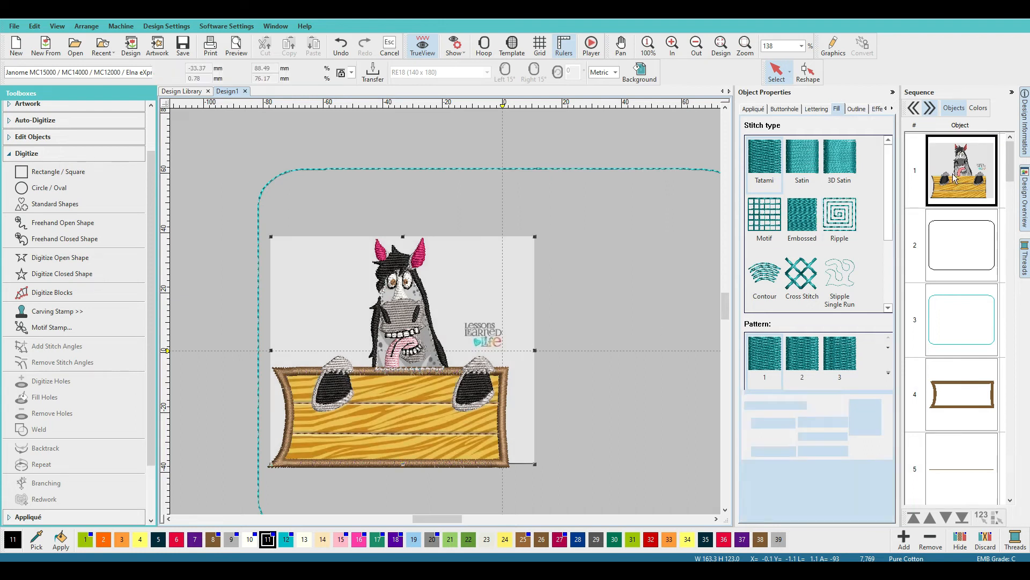
right_click(953, 177)
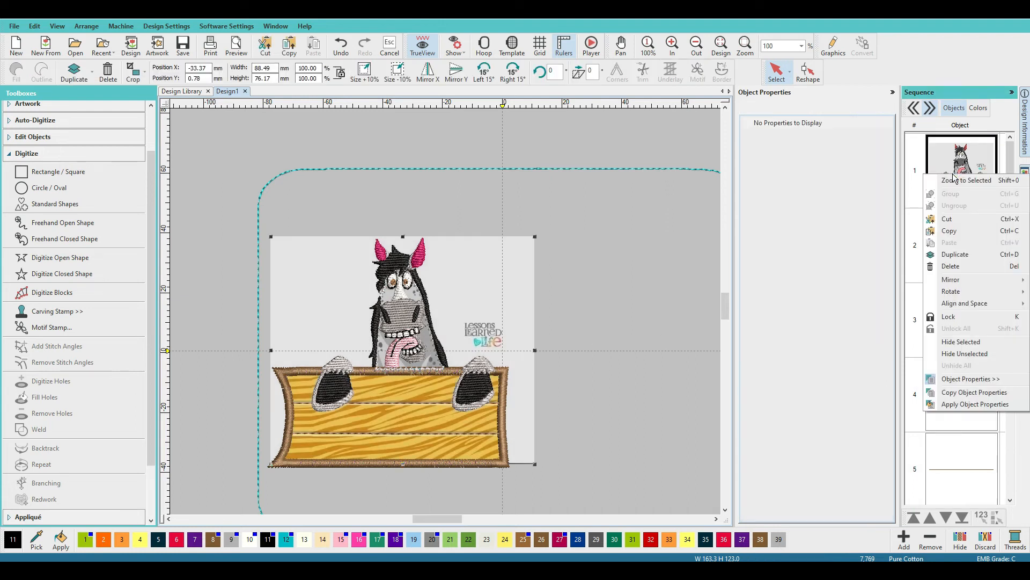
left_click(948, 316)
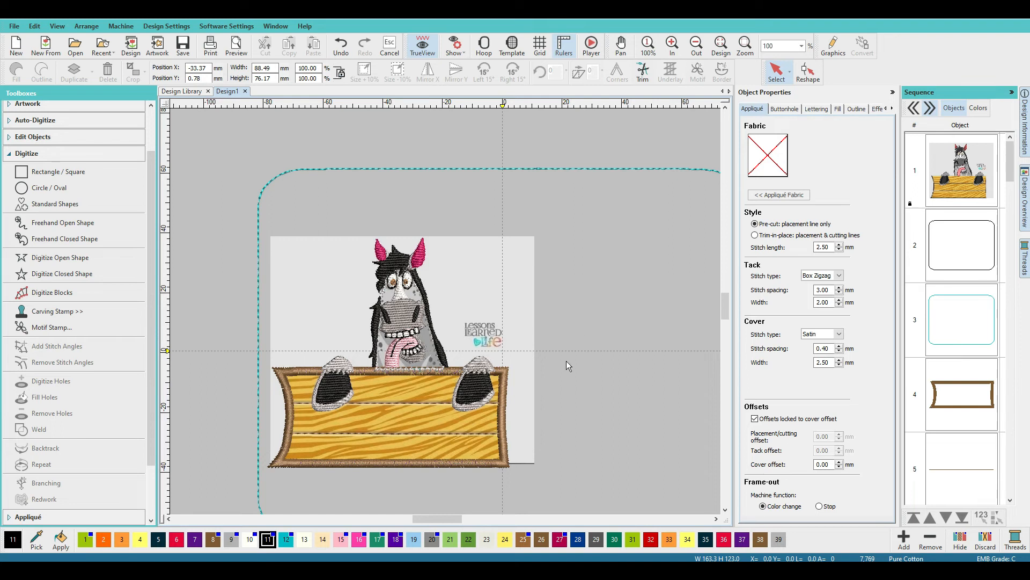
Change the right ear's pink inner fill to Satin and reshape its stitch angle to run diagonally along the ear
left_click_drag(442, 519, 437, 520)
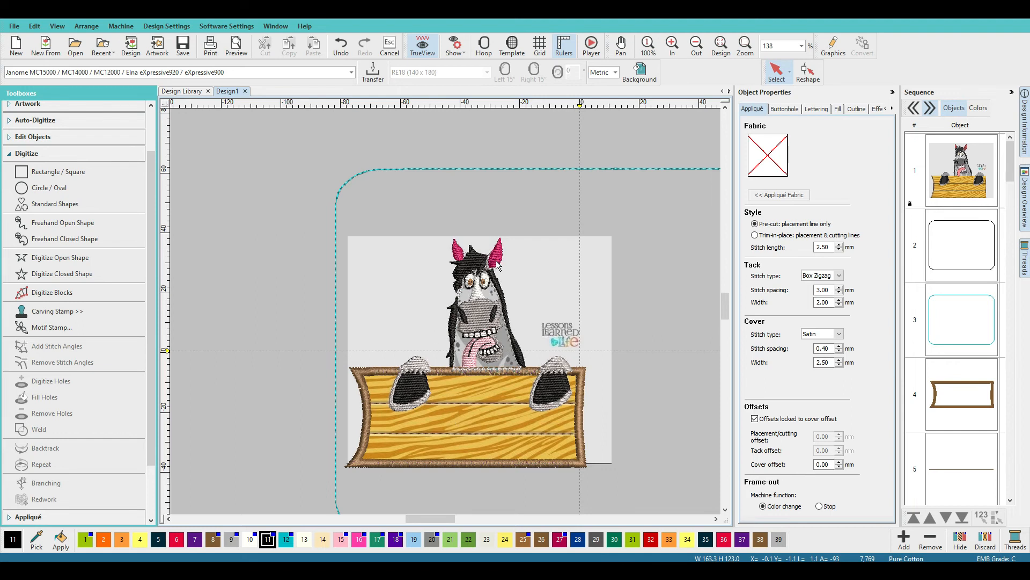
key("b")
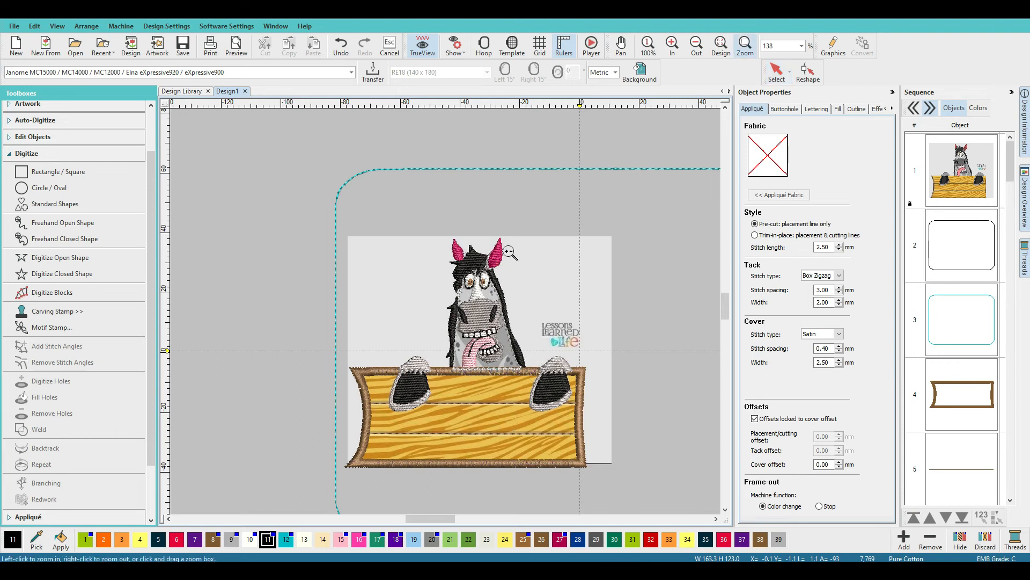
mouse_move(476, 225)
left_mouse_down()
mouse_move(476, 275)
mouse_move(509, 279)
left_mouse_up()
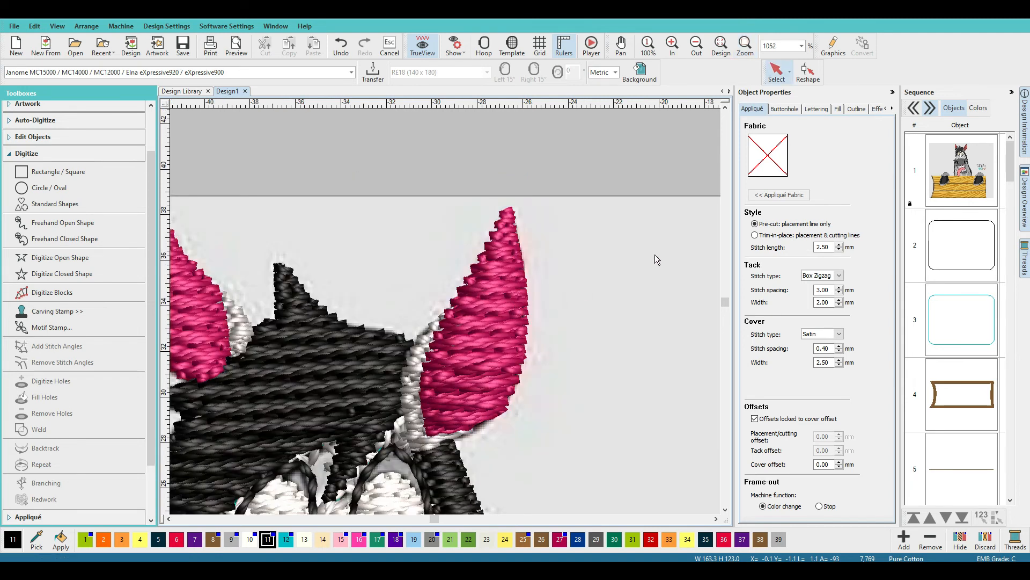
left_click(802, 45)
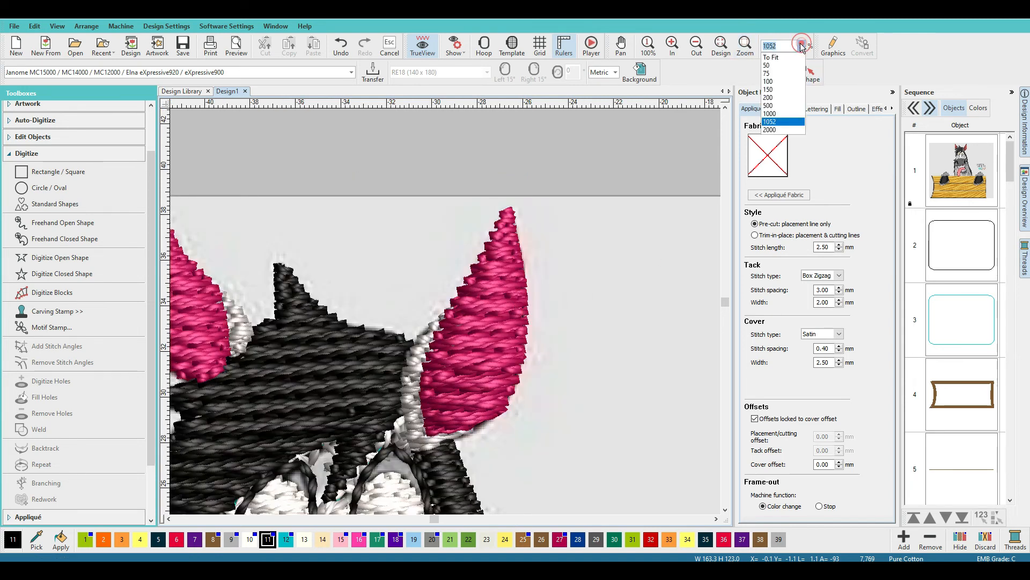
left_click(777, 106)
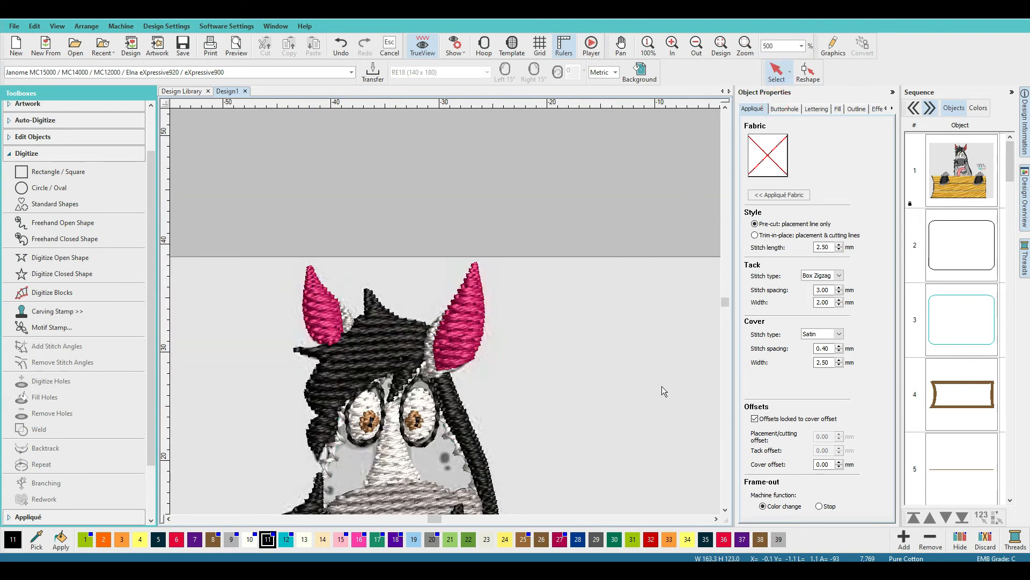
left_click(460, 328)
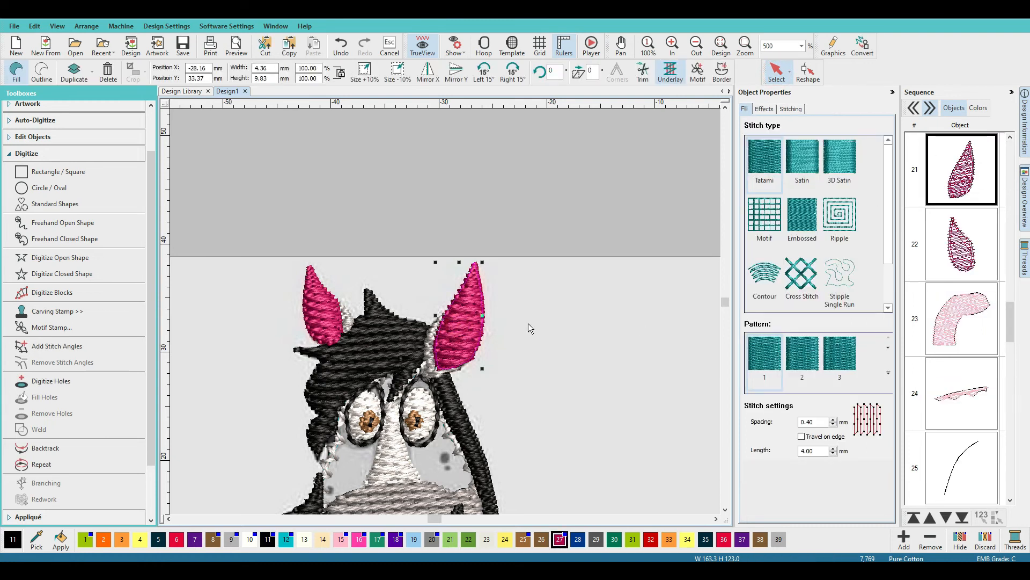
left_click(805, 74)
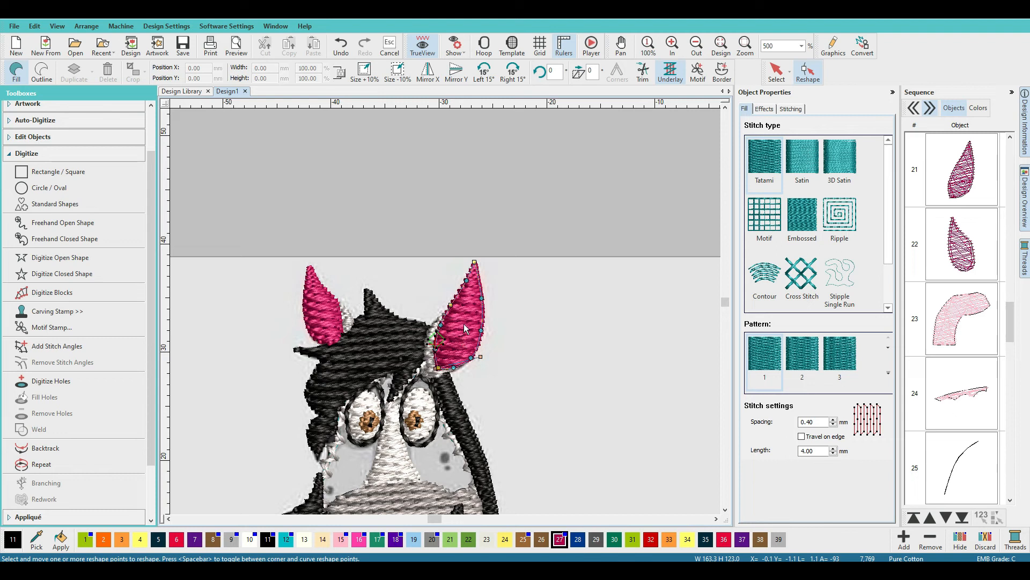
left_click(808, 156)
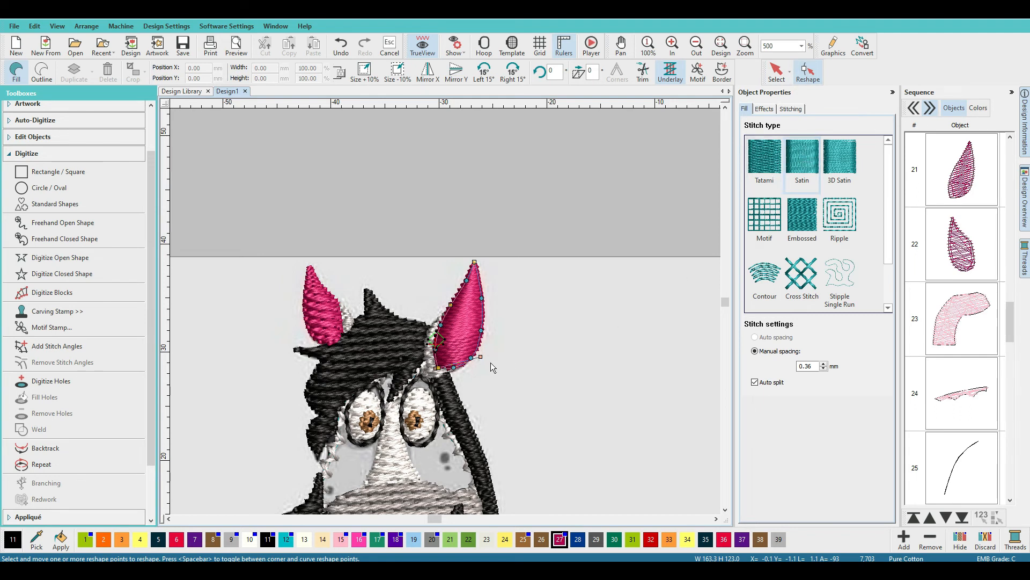
left_click_drag(481, 355, 454, 337)
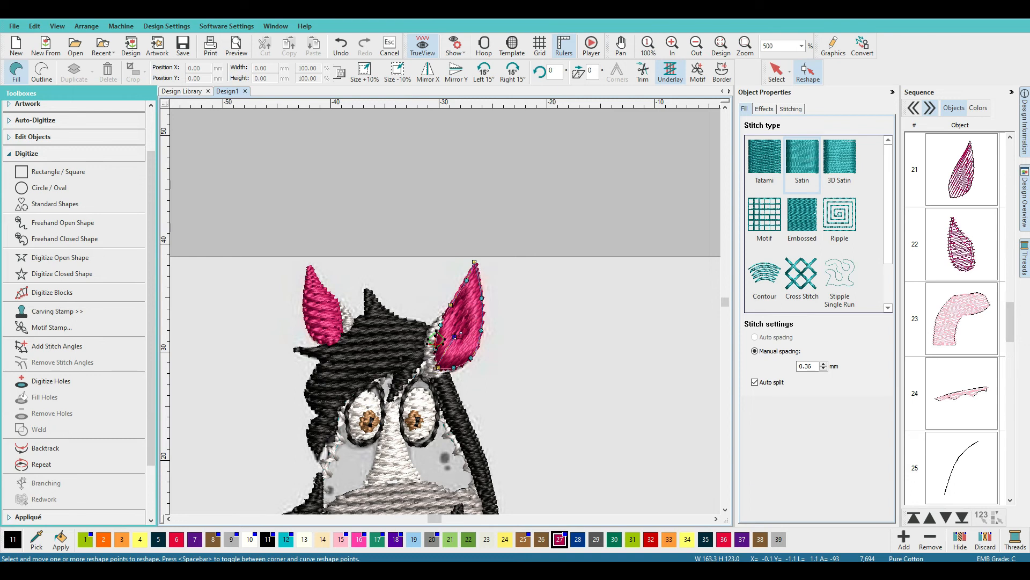
left_click_drag(454, 337, 455, 339)
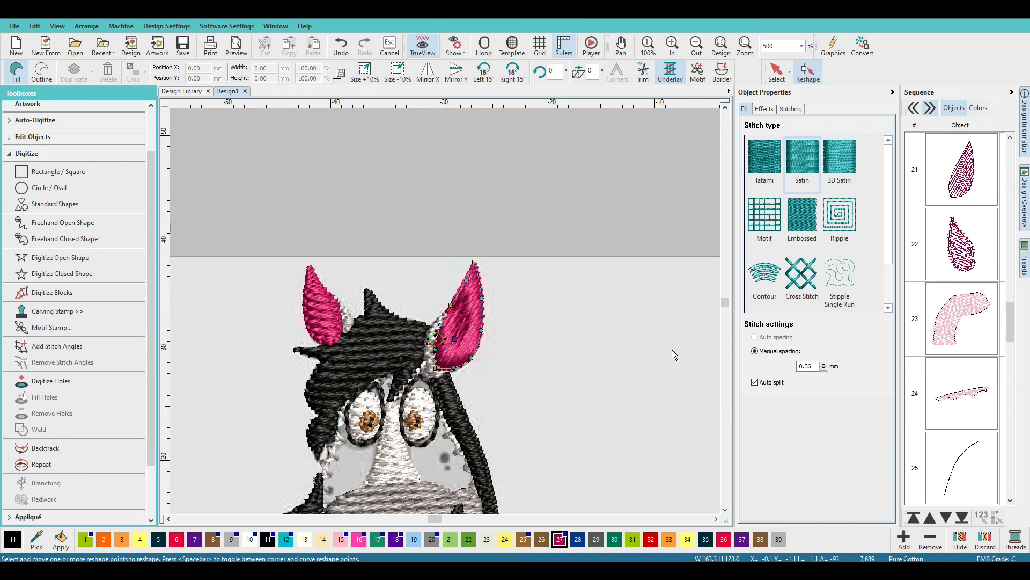
Change the left ear's pink inner fill, object 22, to Satin and slant its stitch angle upward toward the ear tip
left_click(956, 250)
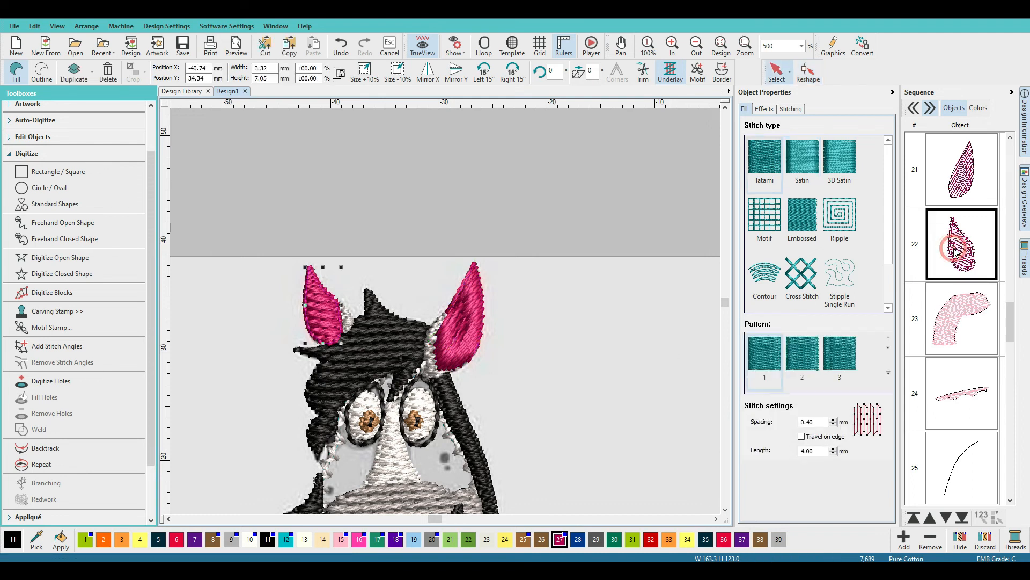
left_click(802, 157)
left_click(802, 156)
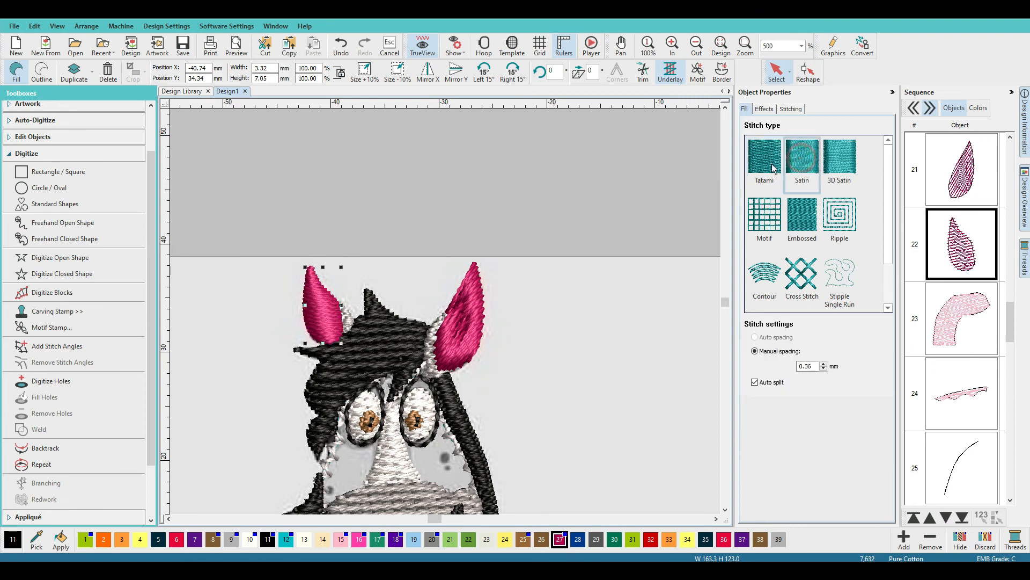
left_click(814, 76)
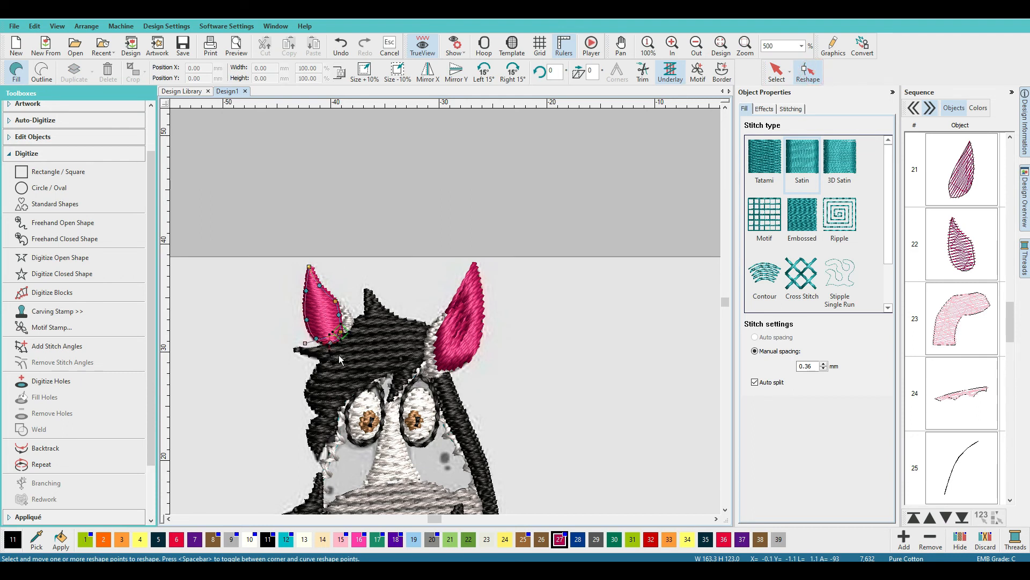
left_click_drag(306, 340, 320, 254)
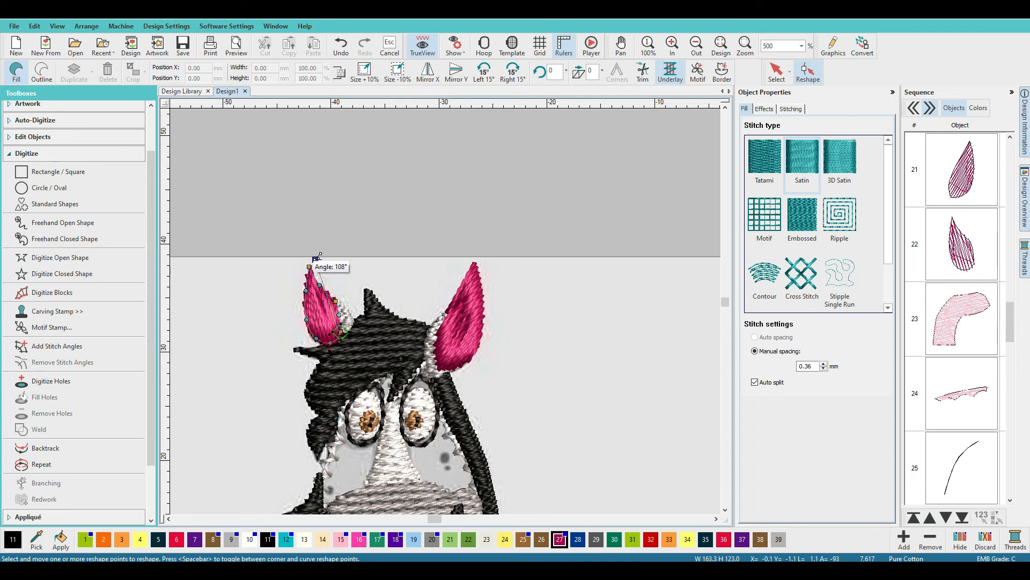
left_click_drag(321, 254, 320, 254)
left_click_drag(316, 259, 265, 223)
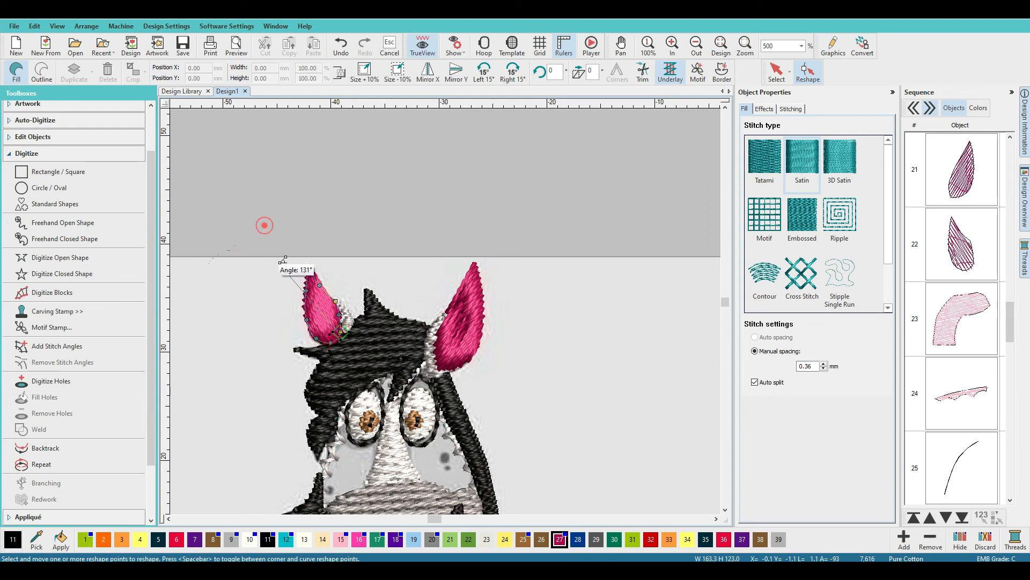
left_click_drag(279, 262, 290, 247)
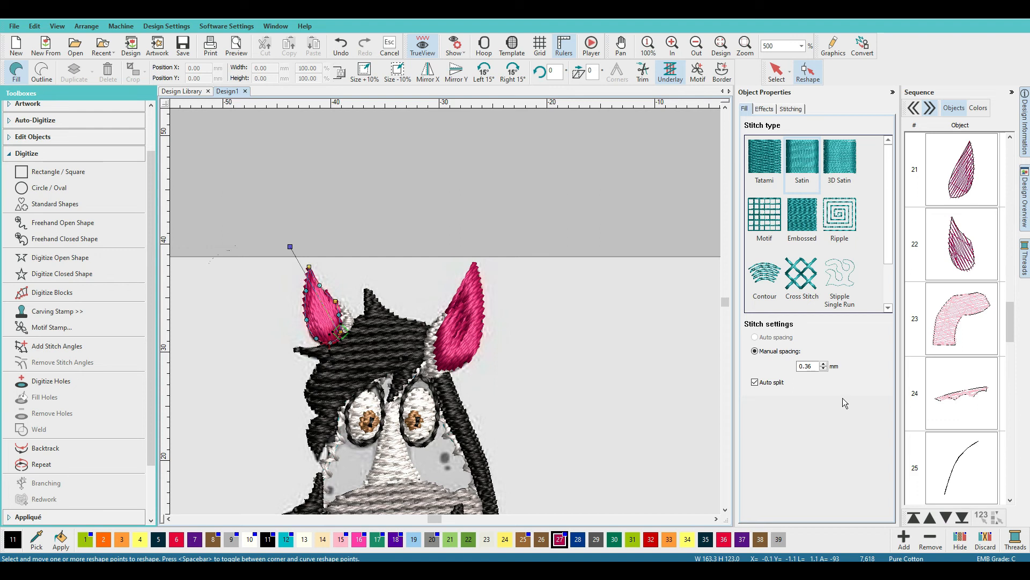
left_click(812, 366)
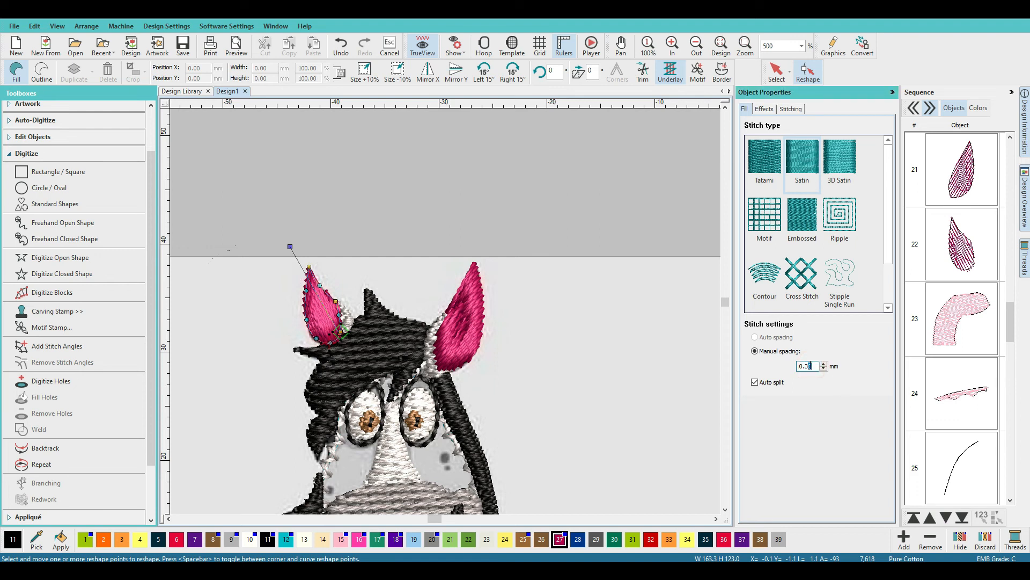
left_click(813, 366)
left_click(597, 364)
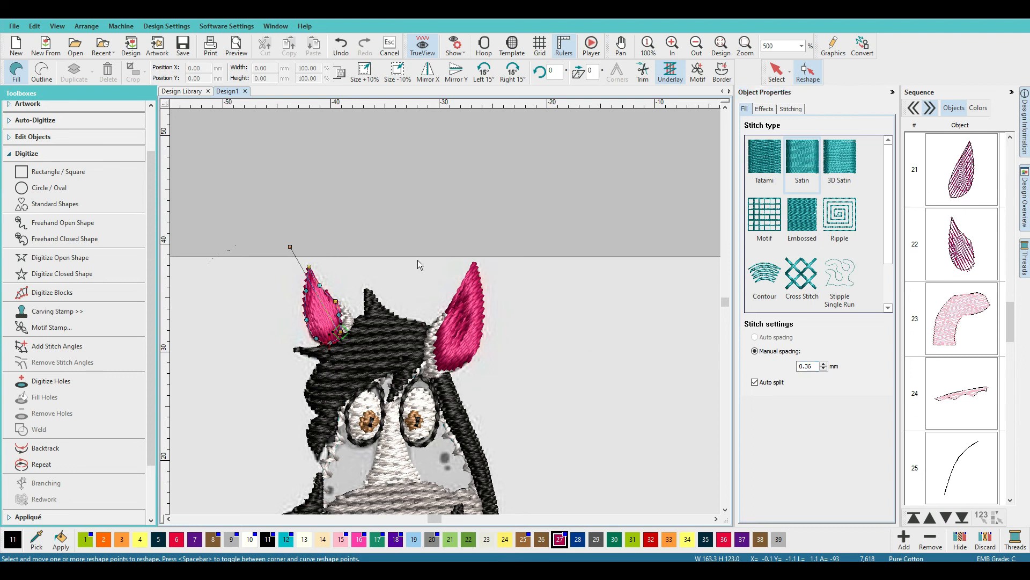
Finish reshaping the left ear and review the whole design at 100% zoom with nothing selected
left_click(801, 46)
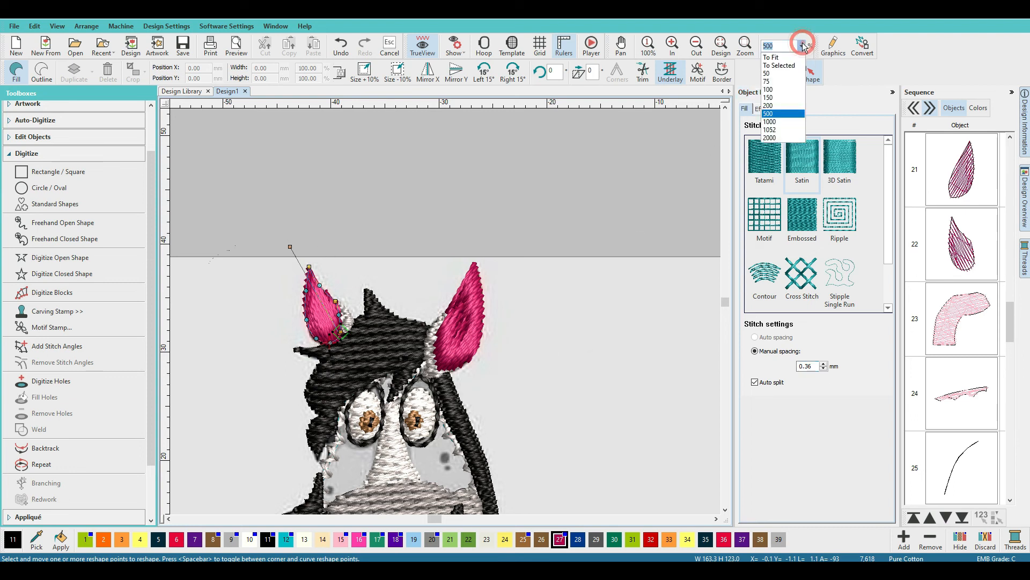
left_click(773, 90)
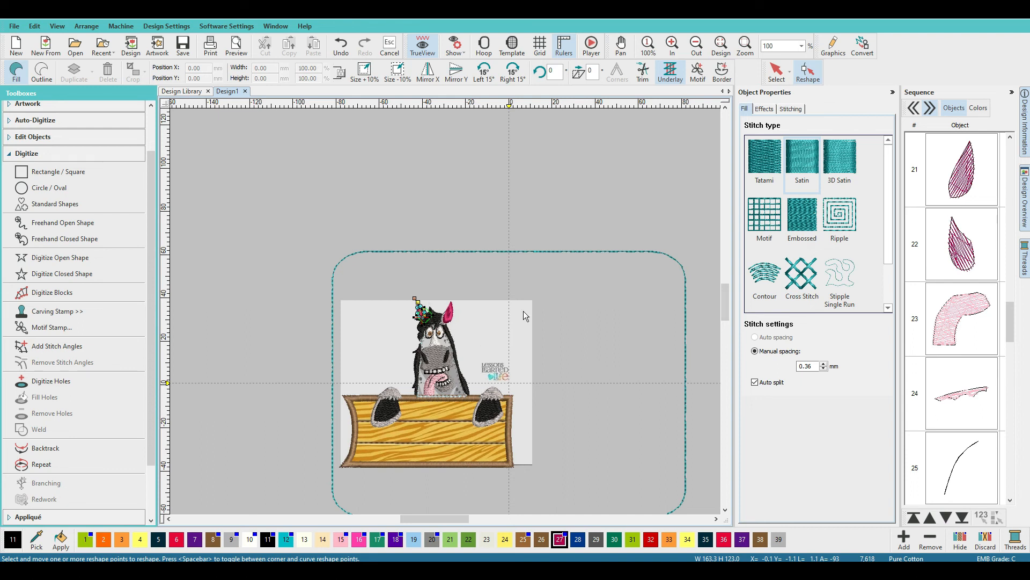
left_click(779, 64)
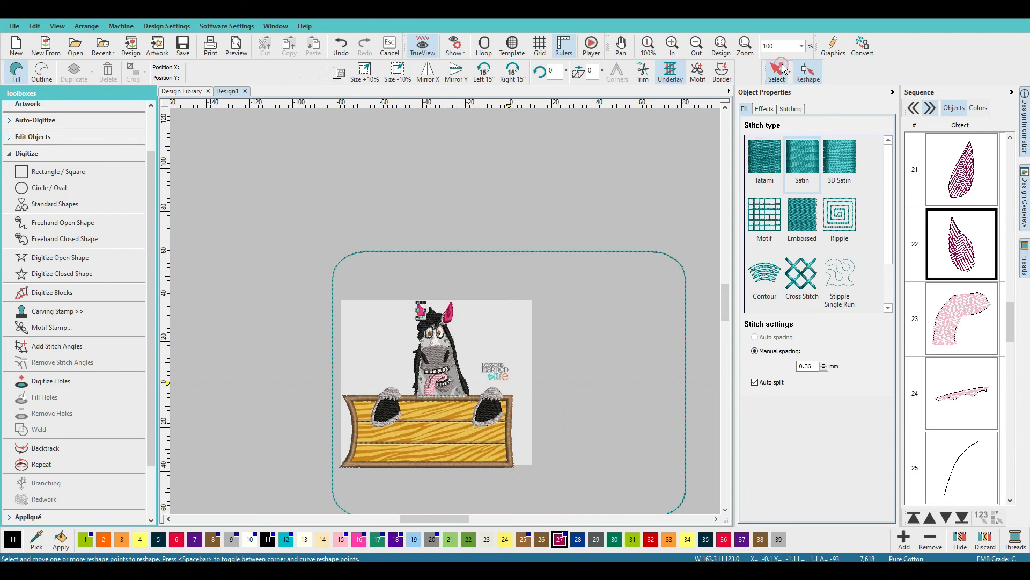
left_click(585, 324)
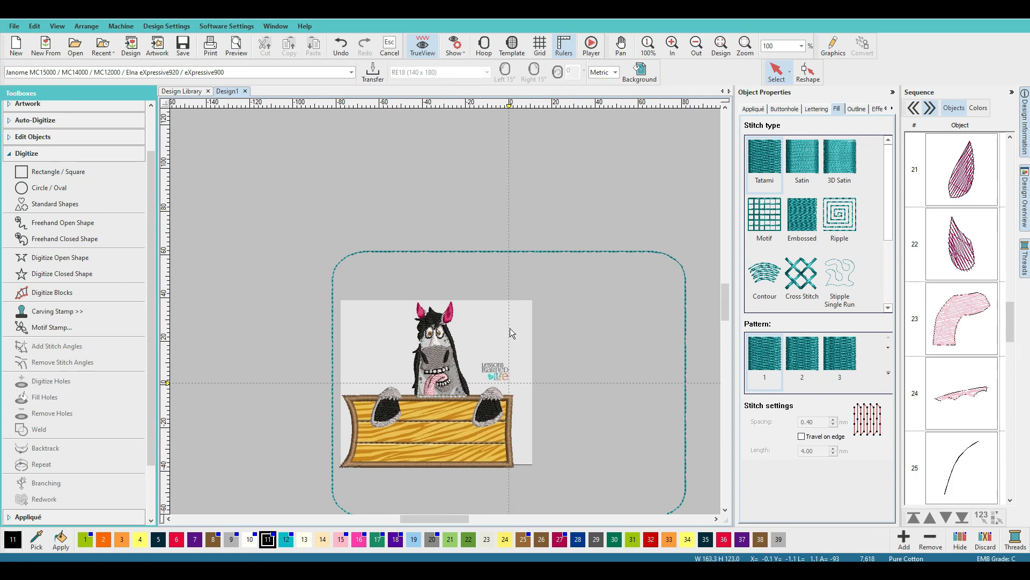
Steepen the stitch angle of the right ear's light grey outer fill, object 19, so its stitches rise diagonally toward the ear
scroll(510, 328, "up", 2)
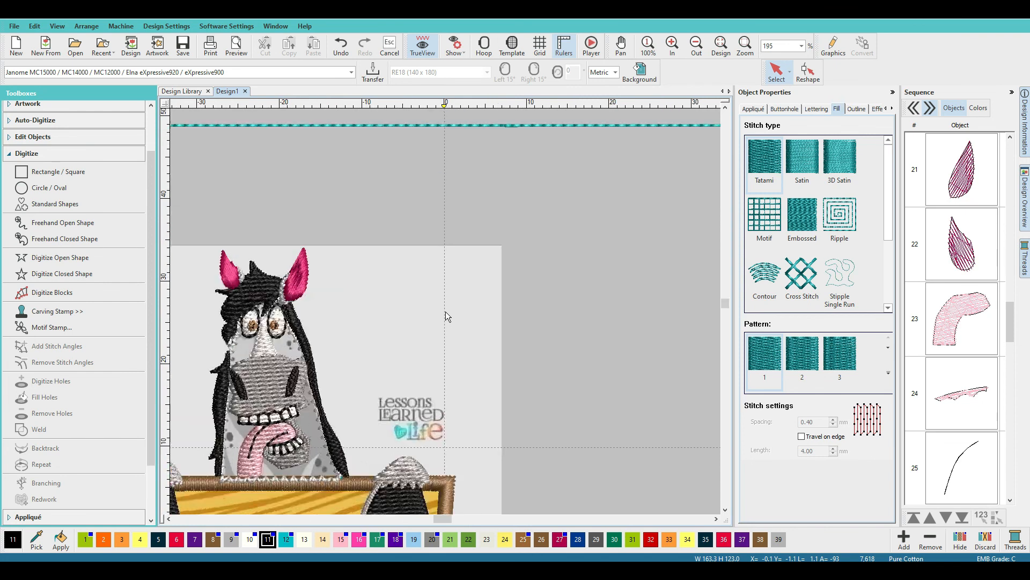
scroll(446, 313, "up", 2)
left_click_drag(443, 519, 431, 519)
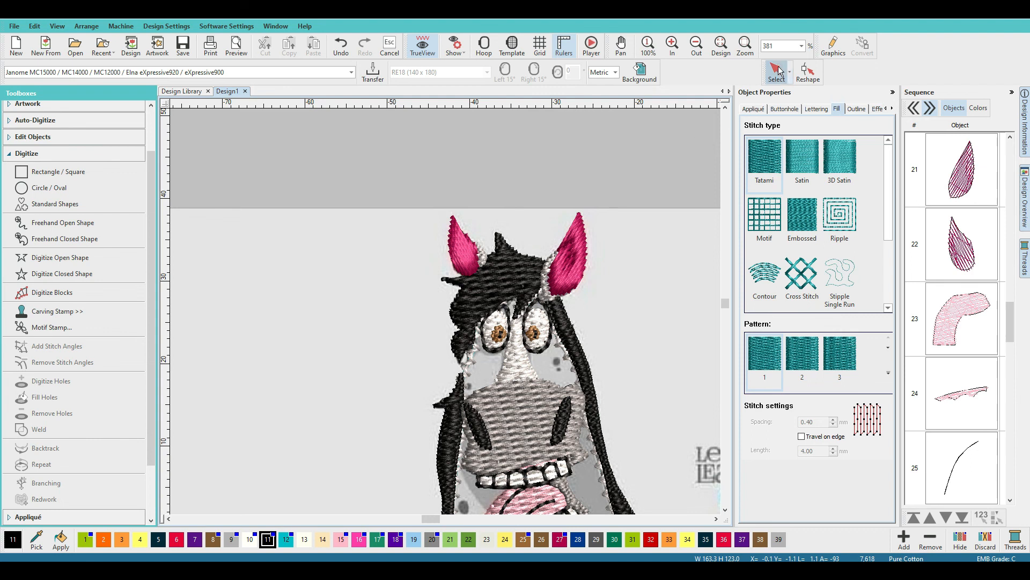
left_click(548, 288)
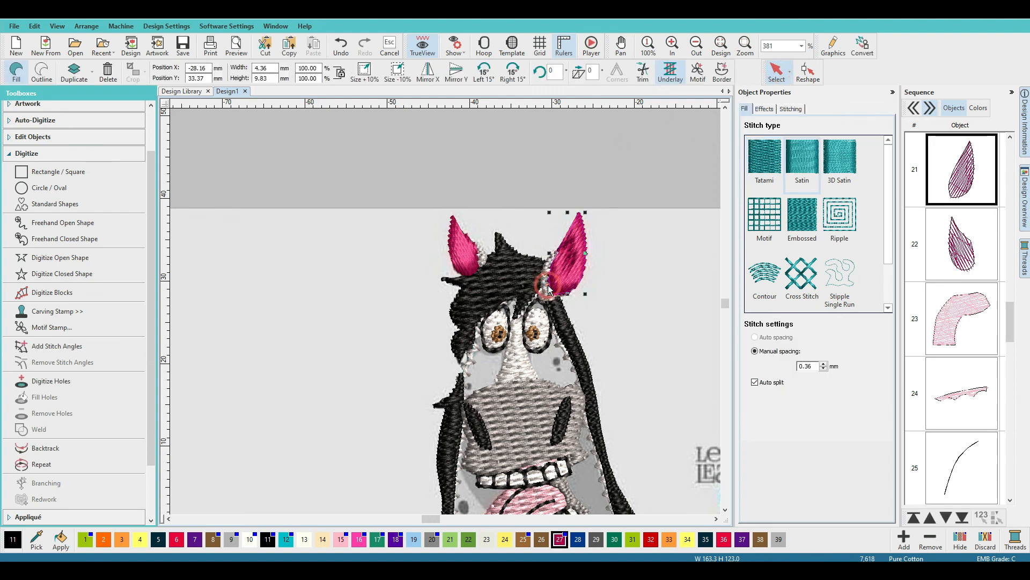
left_click(546, 287)
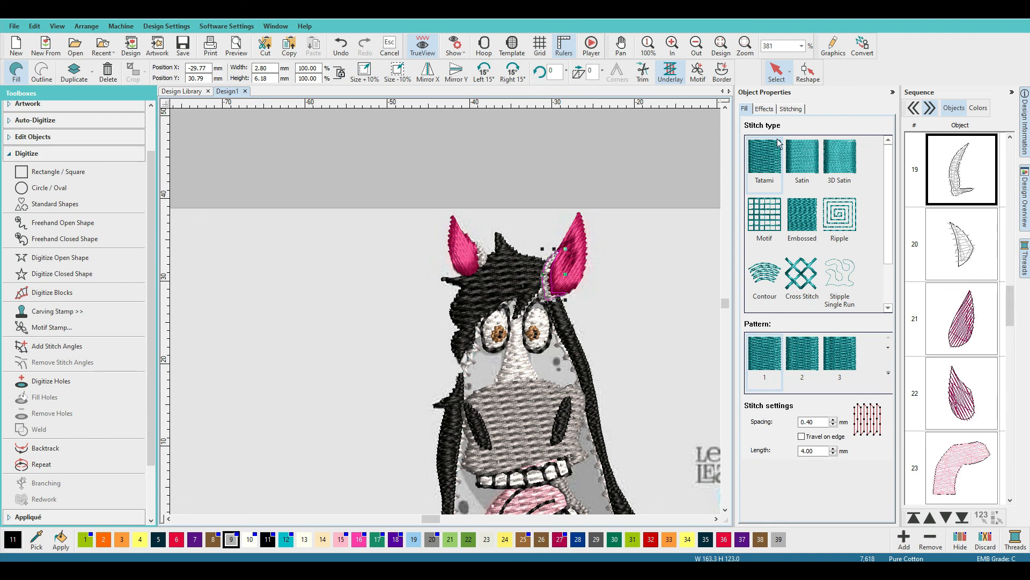
left_click(808, 71)
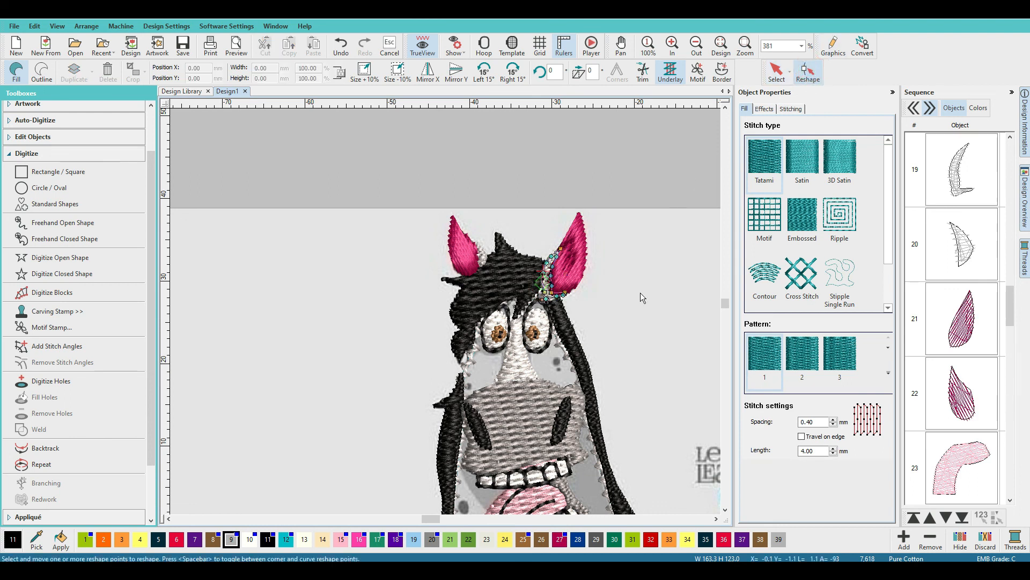
scroll(639, 292, "up", 4)
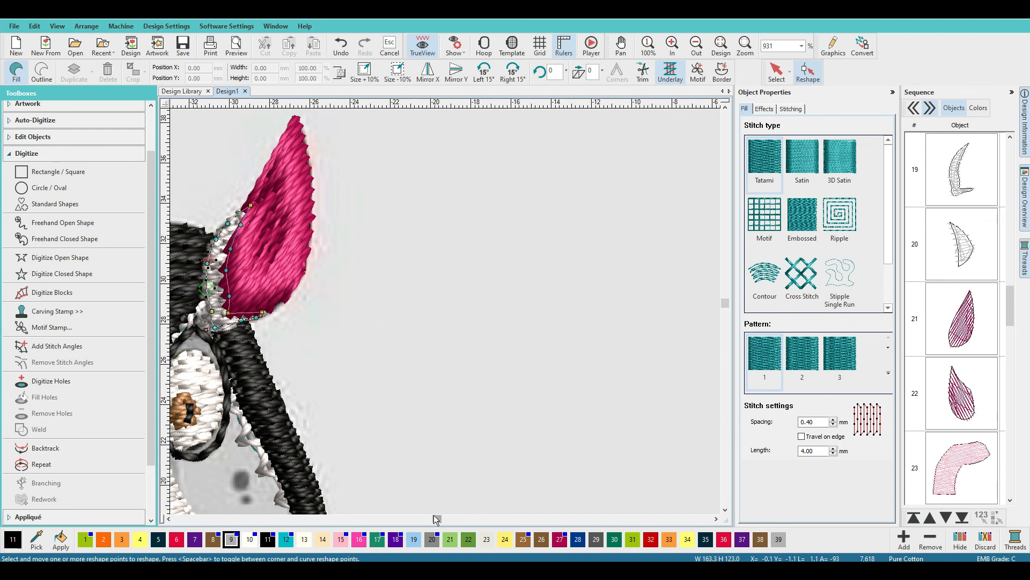
left_click_drag(437, 520, 433, 521)
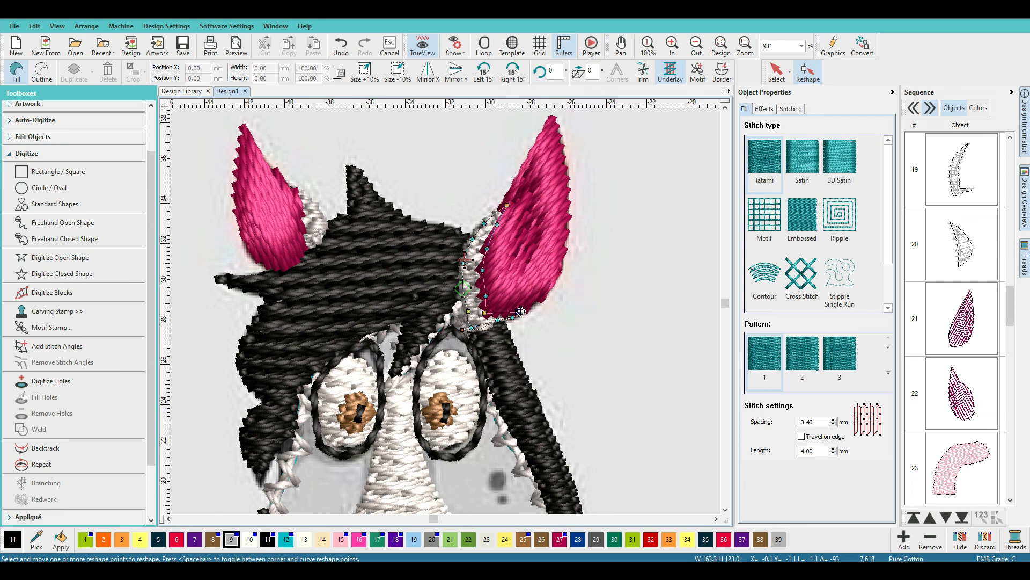
left_click_drag(519, 311, 513, 290)
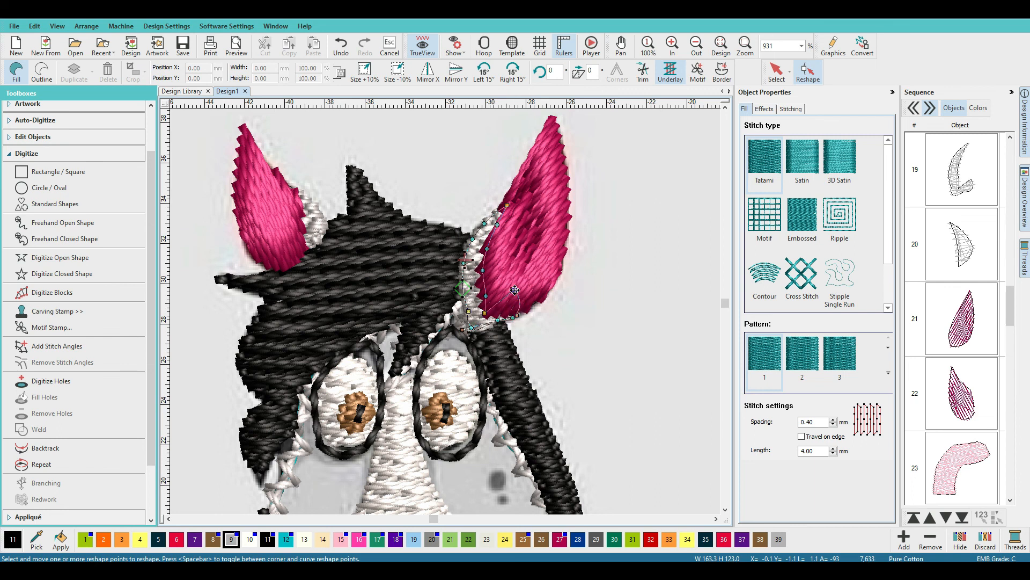
left_click(344, 54)
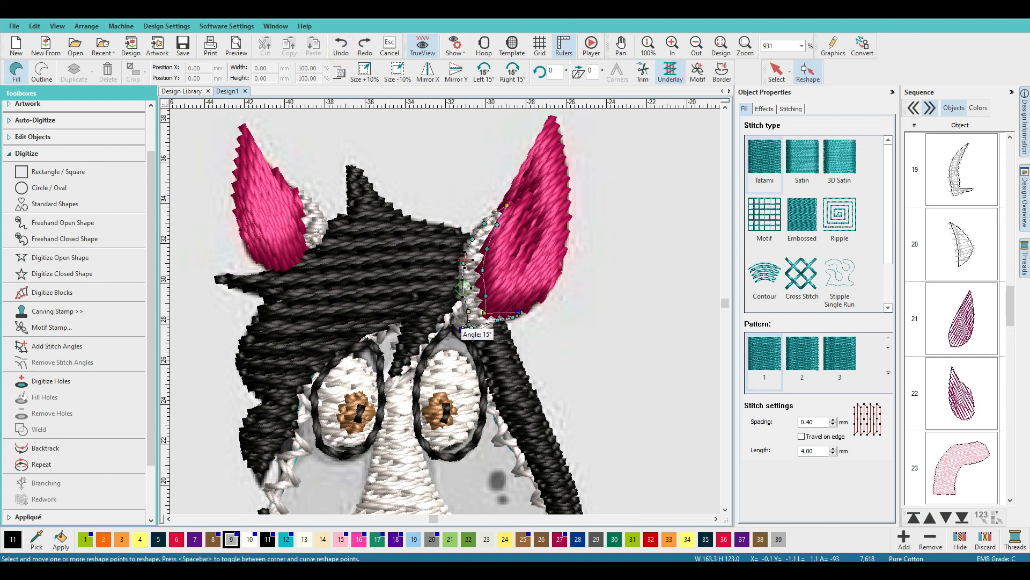
left_click_drag(461, 328, 475, 352)
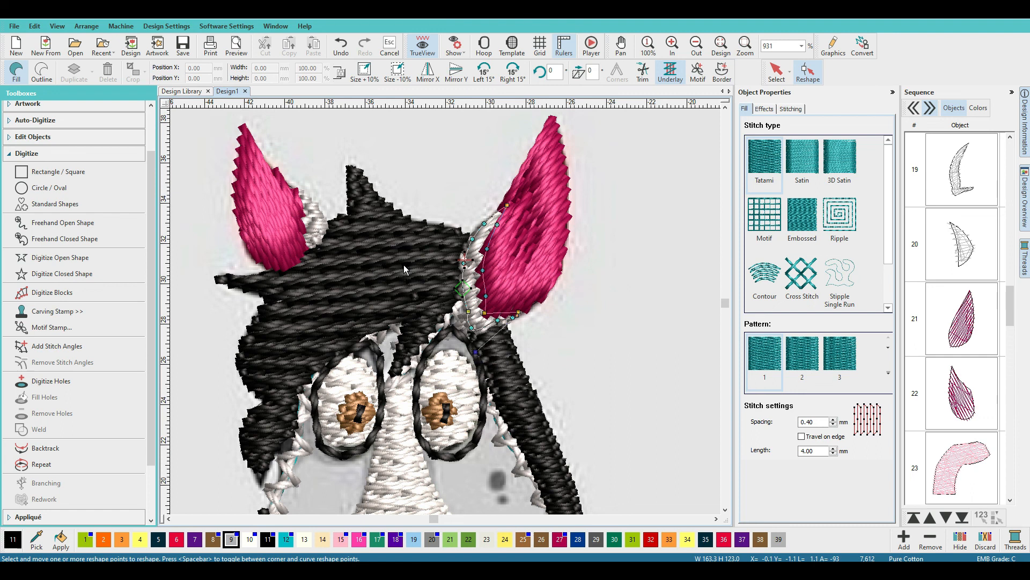
key("Escape")
Slant the stitch angle of the left ear's light grey outer fill, object 20, diagonally down toward the black hair and deselect it
left_click(321, 224)
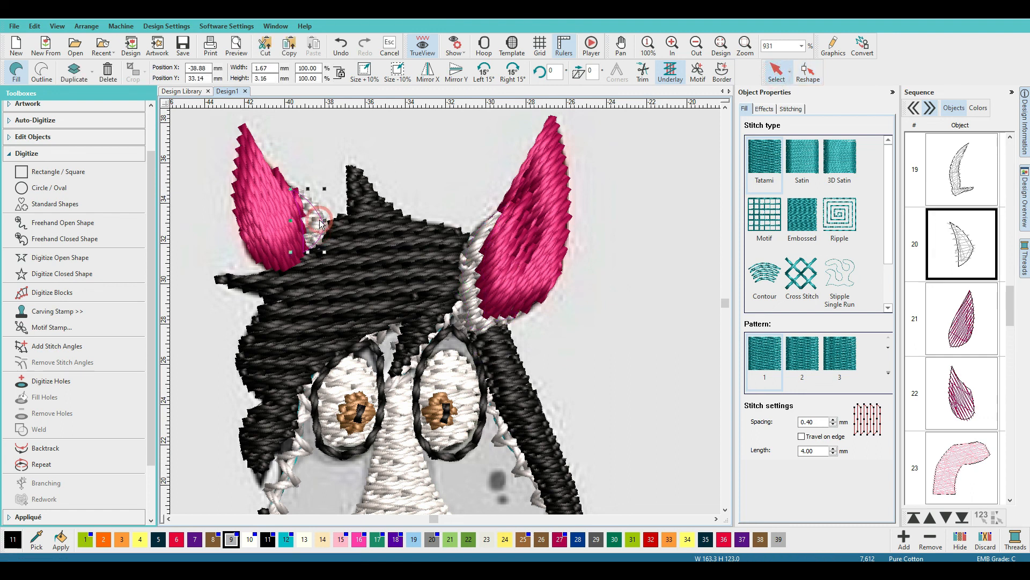
left_click(802, 72)
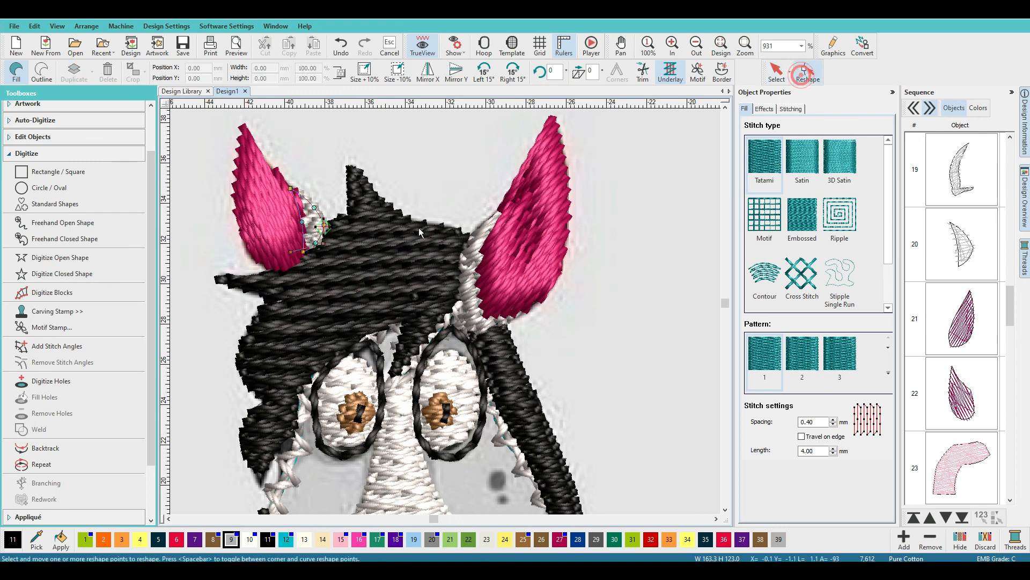
left_click_drag(289, 251, 331, 259)
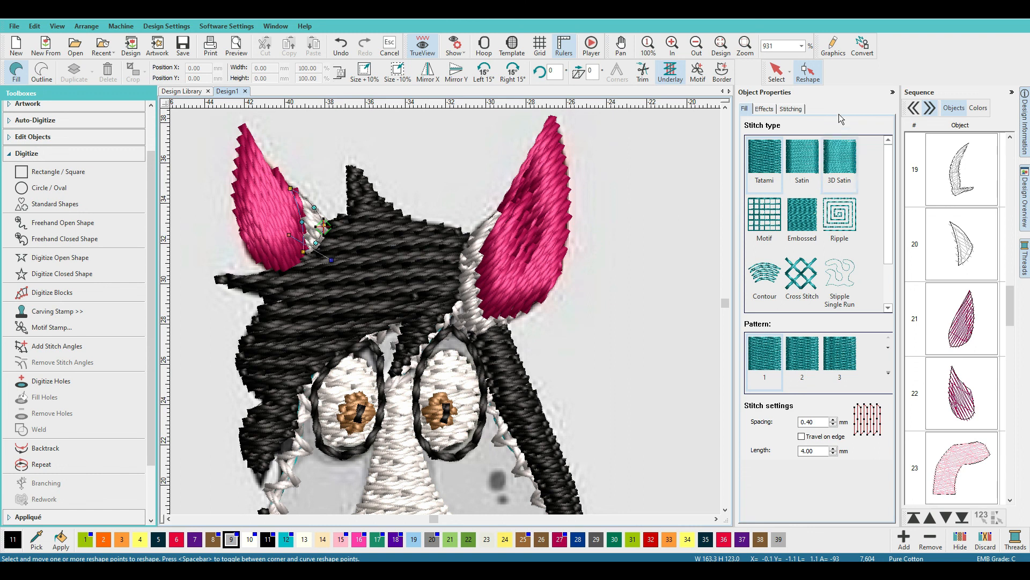
left_click(781, 77)
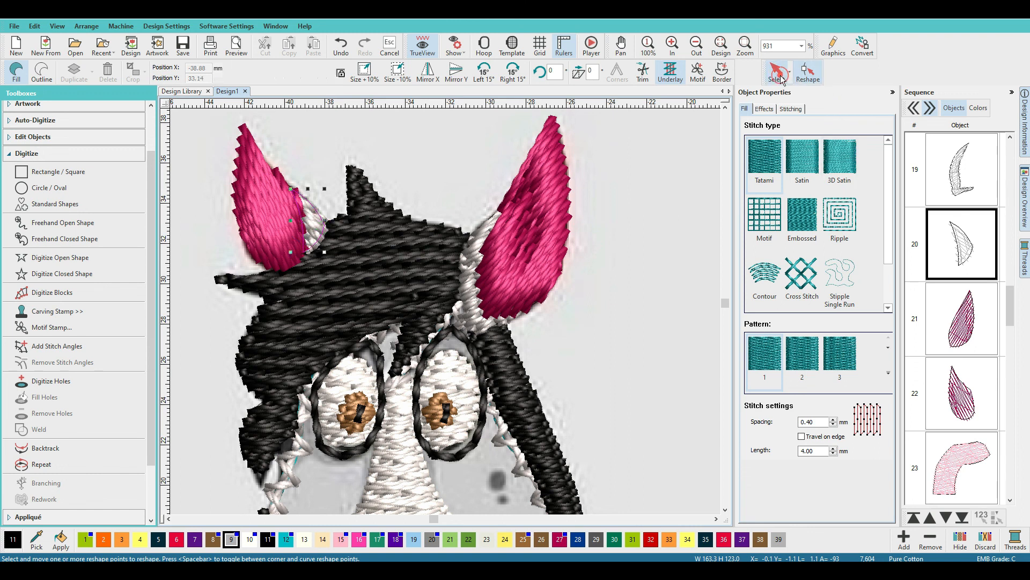
left_click(694, 212)
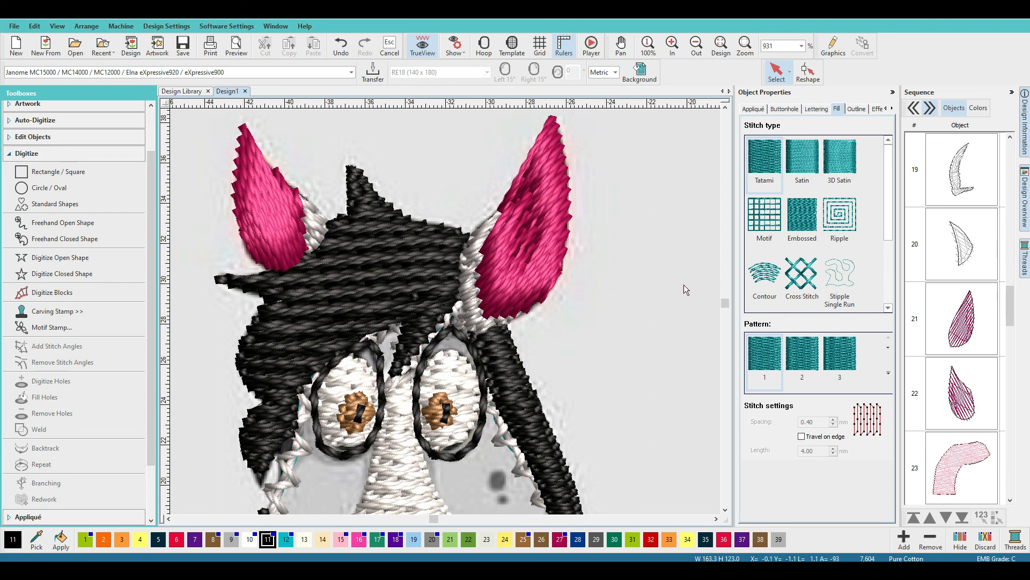
scroll(726, 307, "down", 10)
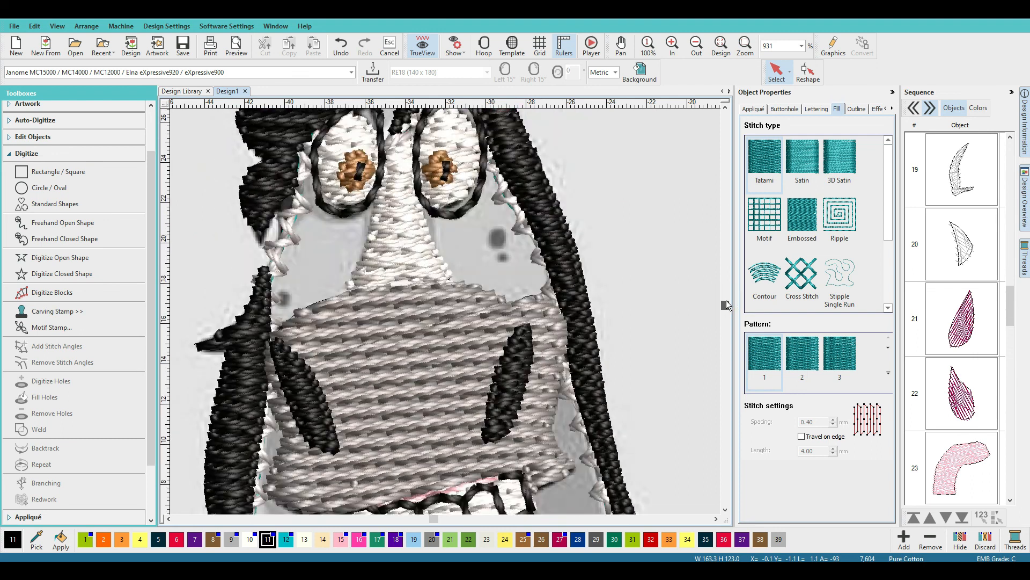
scroll(445, 311, "down", 5)
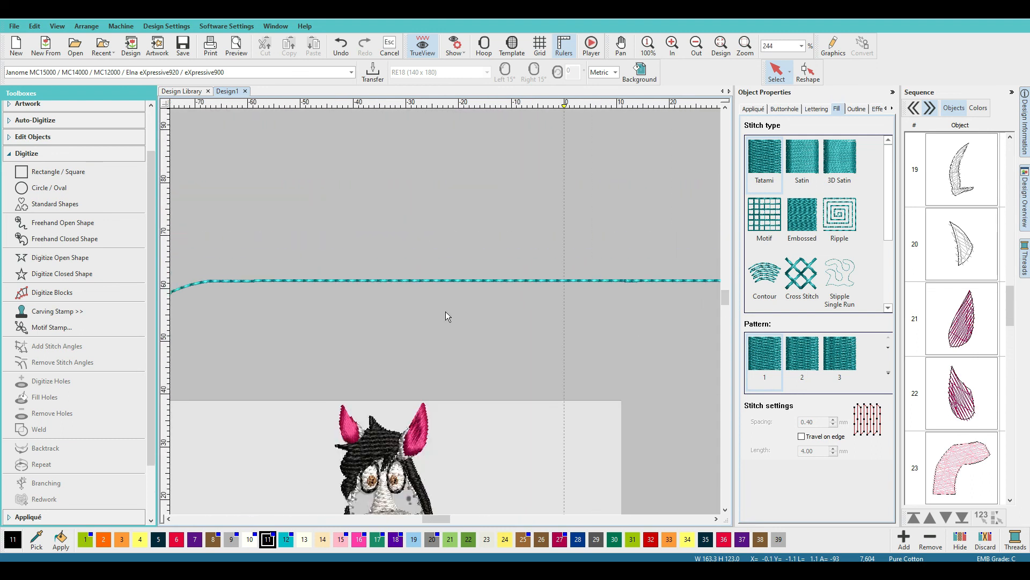
key("0")
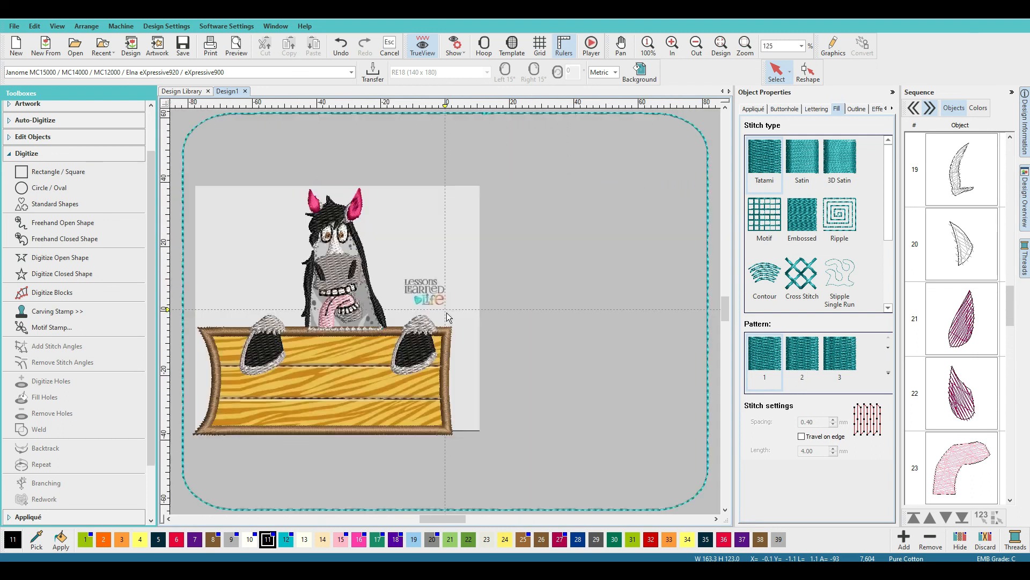